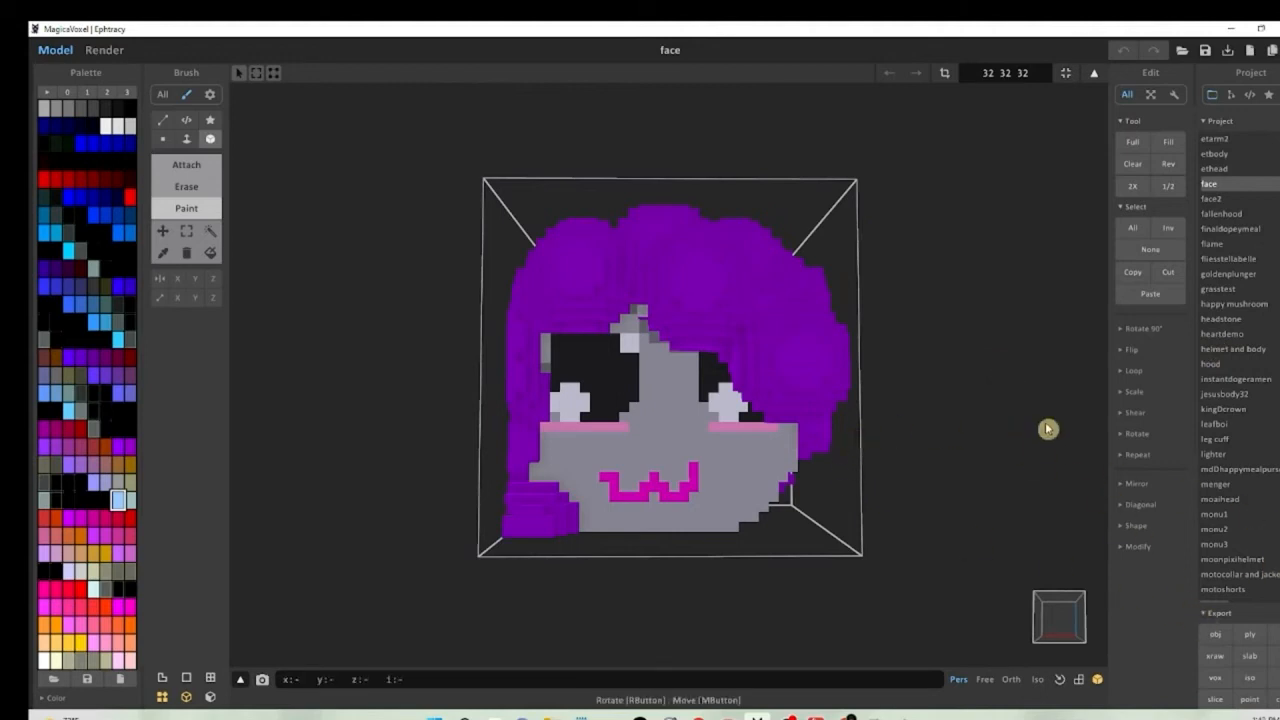
Export the face model as an OBJ mesh named facedemo on the Desktop.
{"action": "left_click", "coordinate": [1211, 636]}
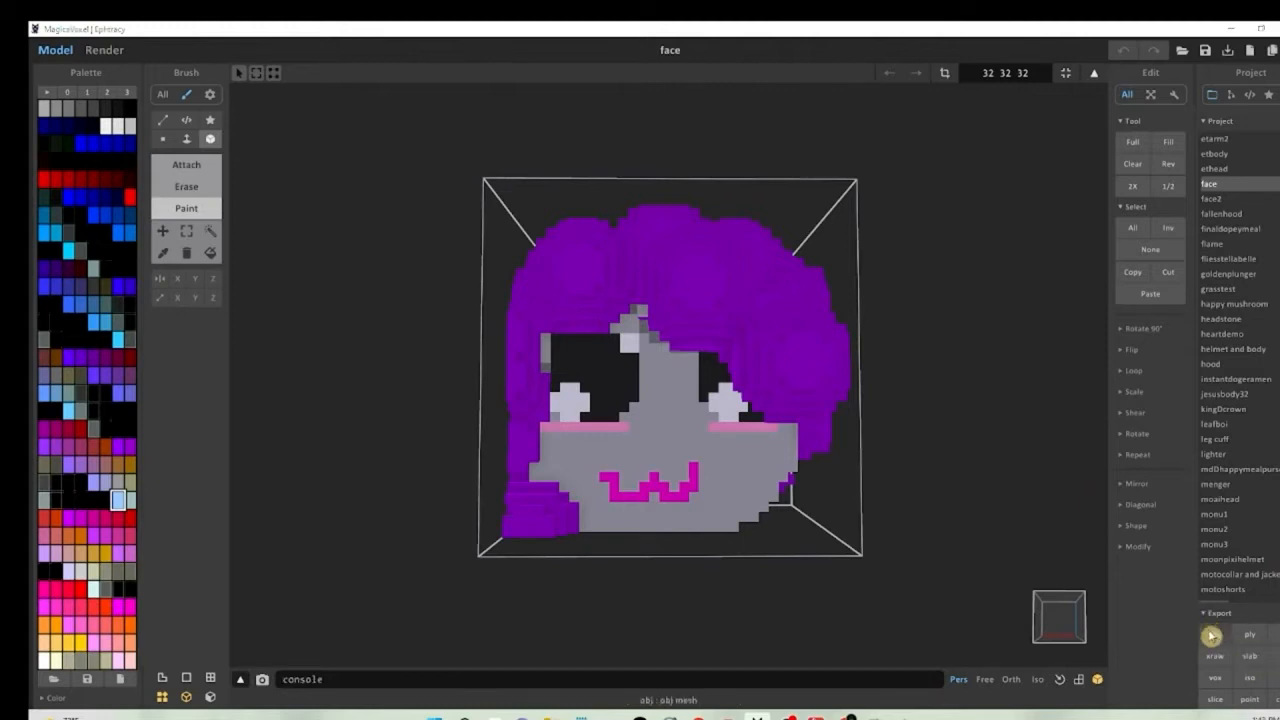
{"action": "left_click", "coordinate": [513, 524]}
{"action": "type", "text": "demo"}
{"action": "key", "text": "Return"}
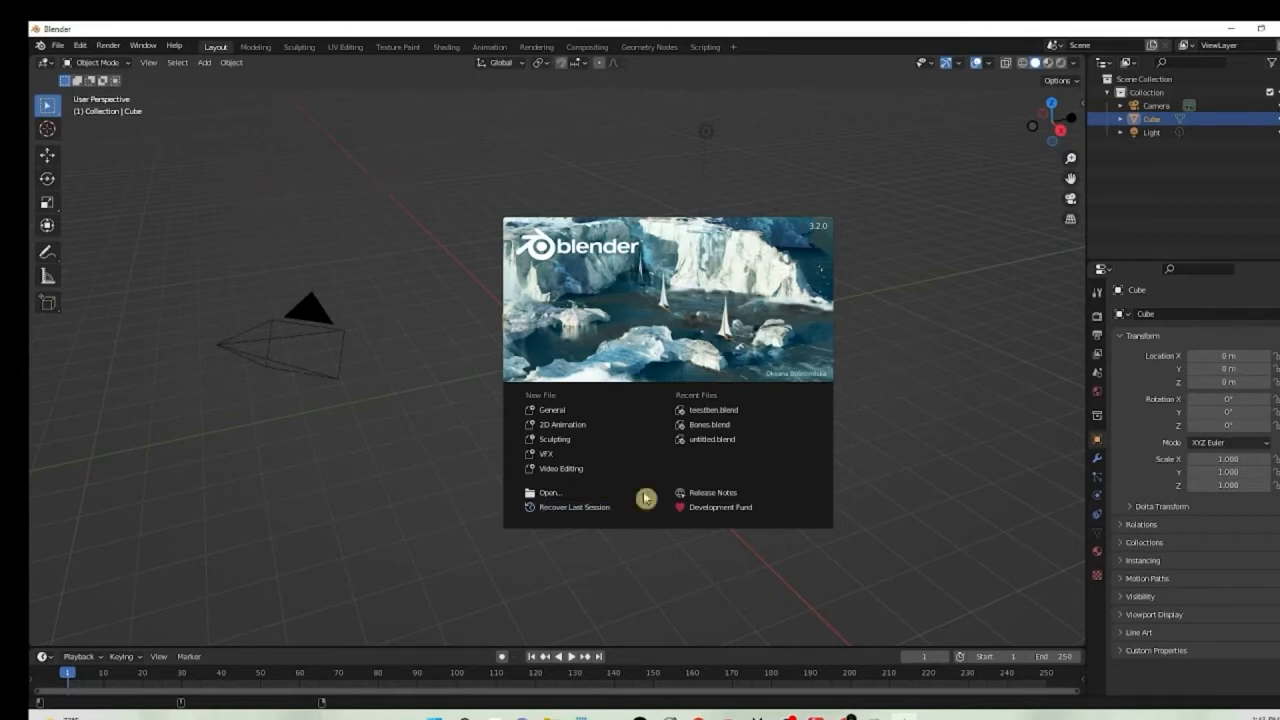
In Blender, dismiss the splash screen and import facedemo.obj from the Desktop as a Wavefront (.obj) model.
{"action": "left_click", "coordinate": [450, 232]}
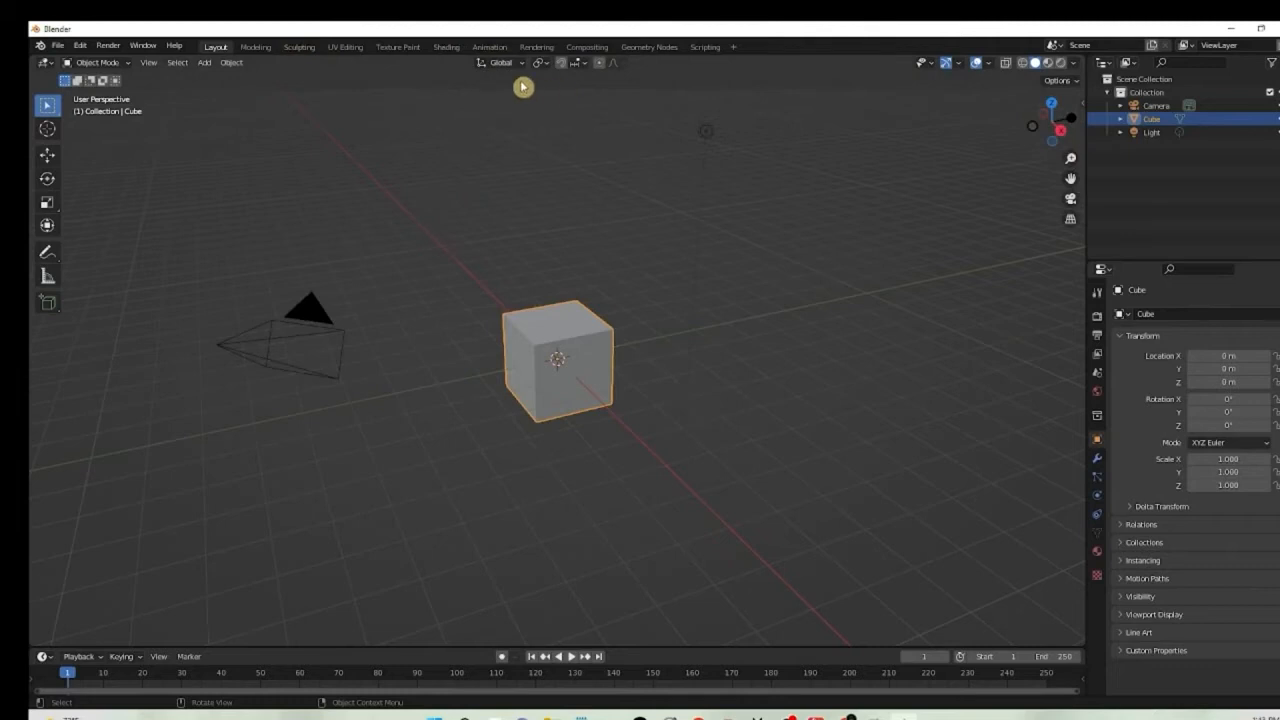
{"action": "left_click", "coordinate": [58, 46]}
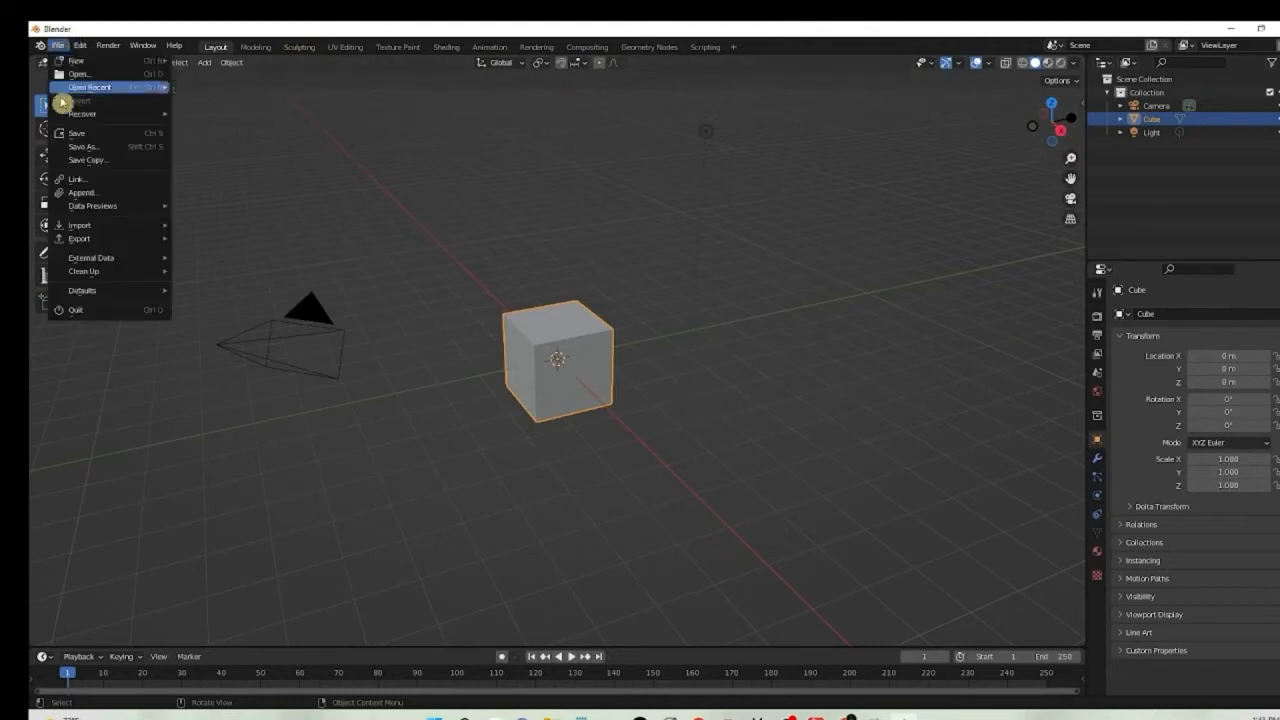
{"action": "mouse_move", "coordinate": [86, 229]}
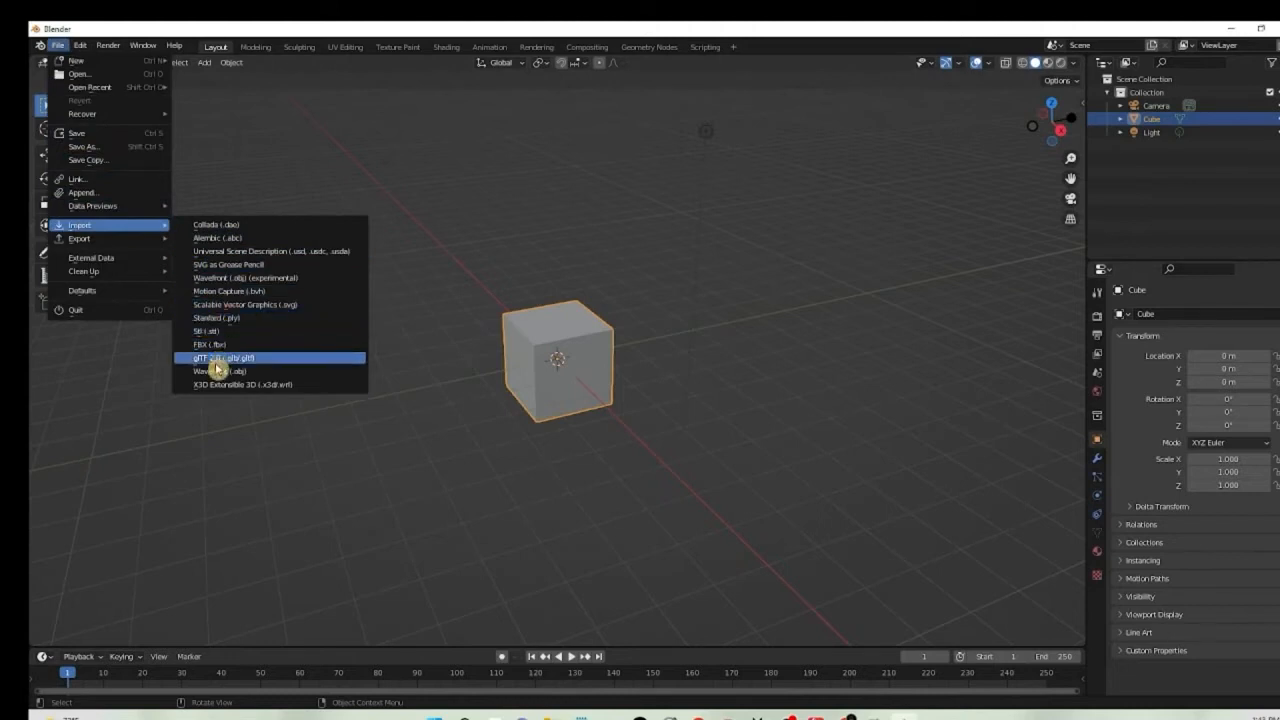
{"action": "left_click", "coordinate": [216, 371]}
{"action": "left_click", "coordinate": [350, 289]}
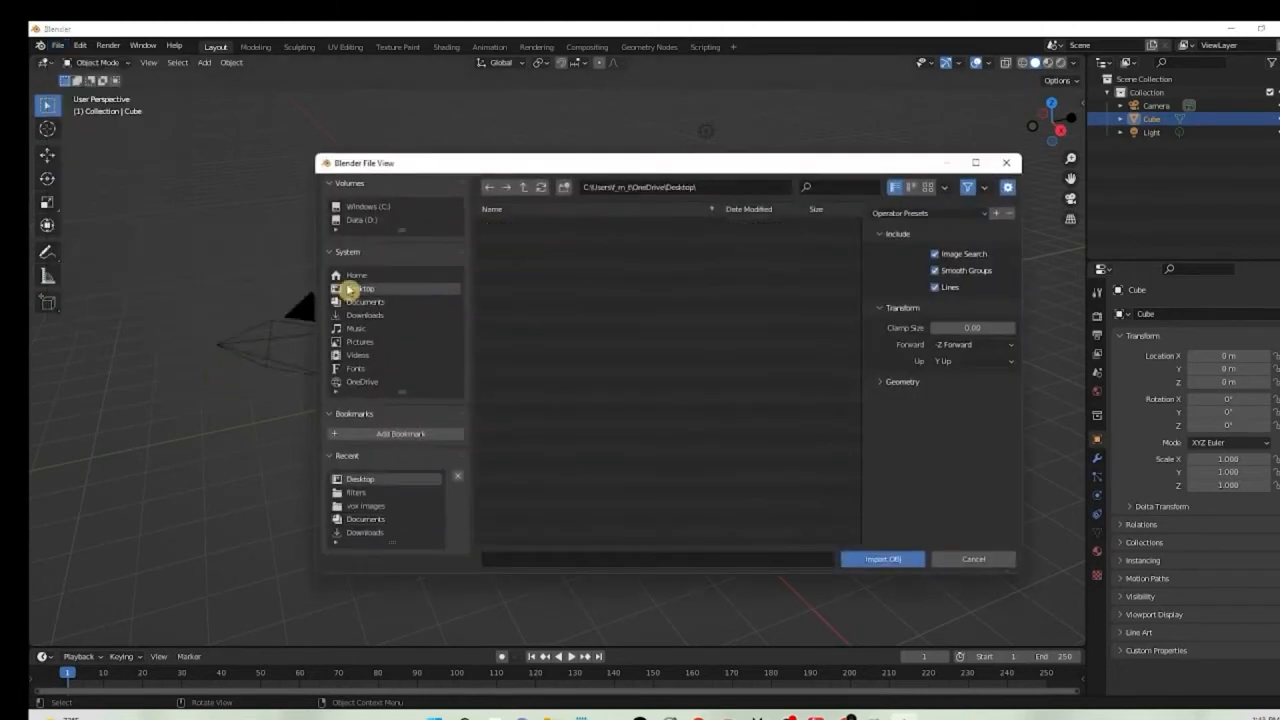
{"action": "left_click", "coordinate": [520, 304]}
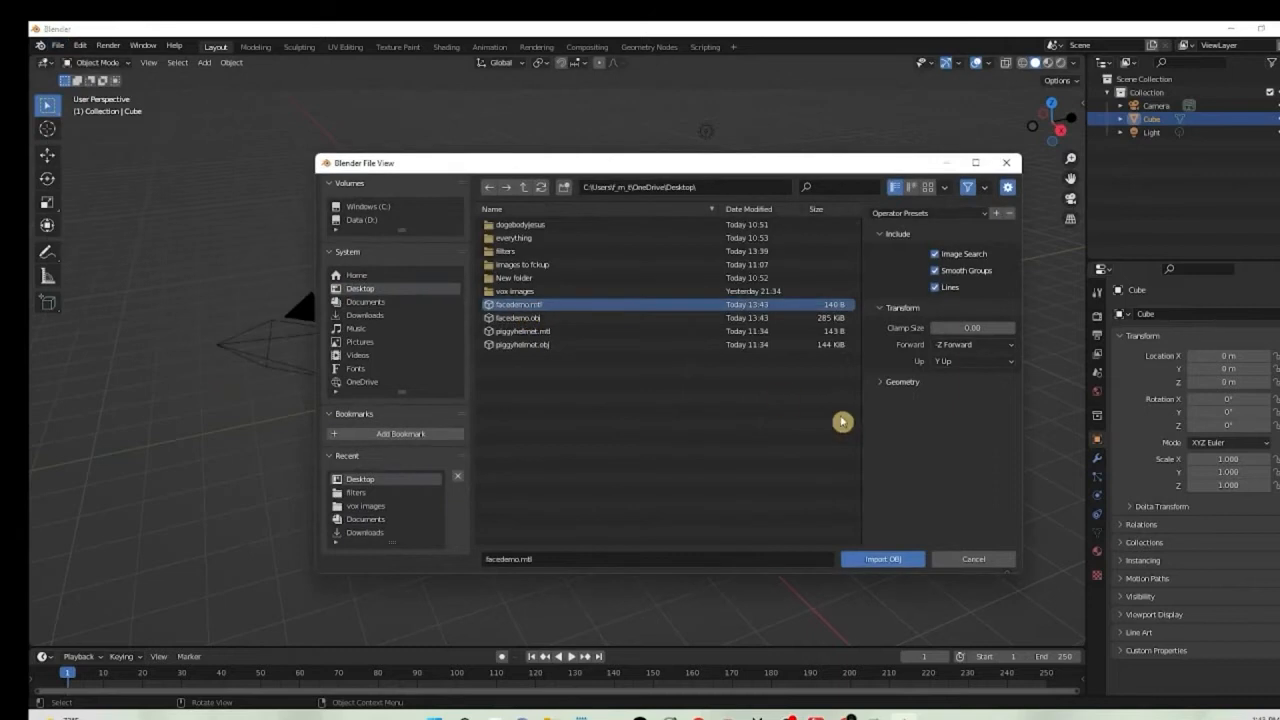
{"action": "left_click", "coordinate": [545, 318]}
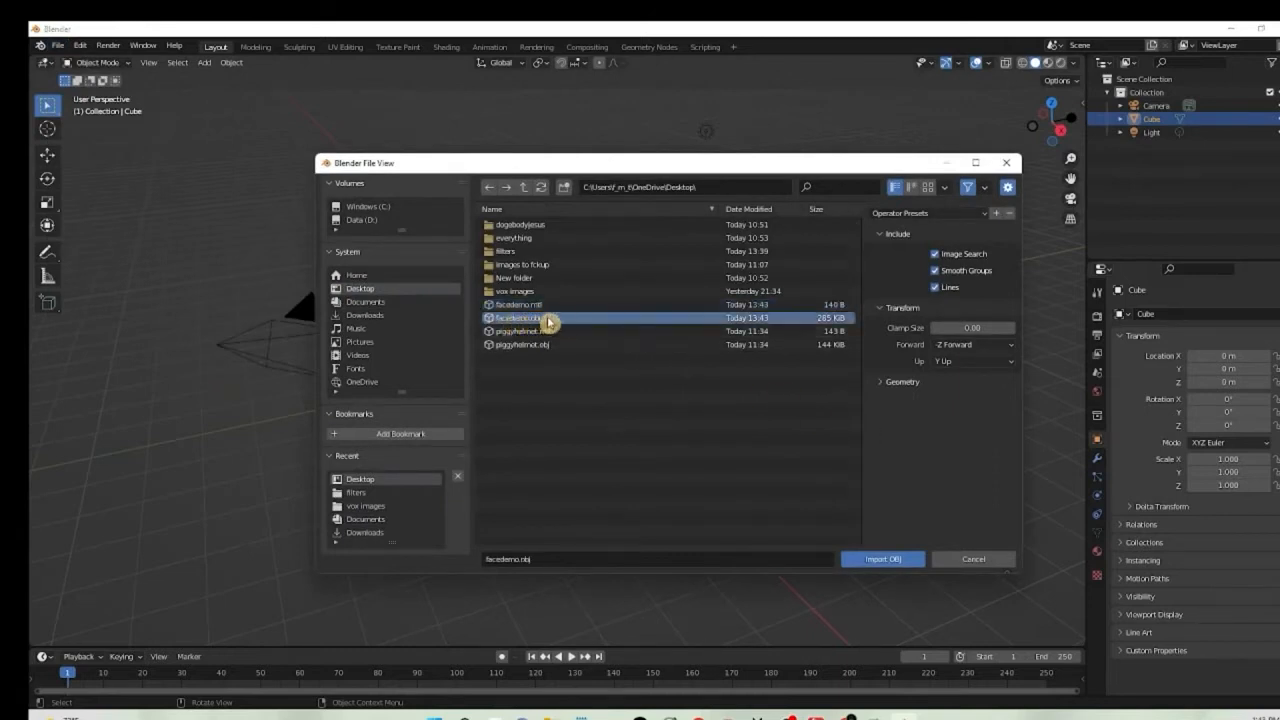
{"action": "left_click", "coordinate": [872, 559]}
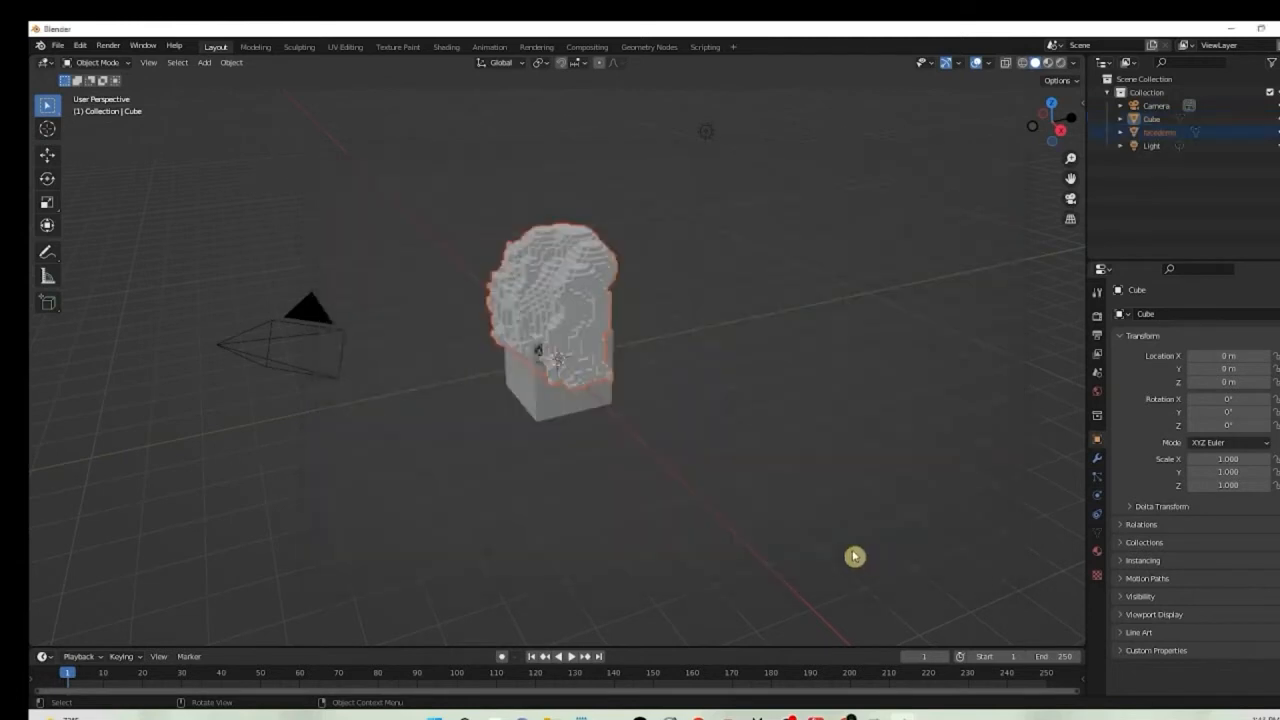
Delete the default cube that overlaps the imported face model.
{"action": "right_click", "coordinate": [700, 448]}
{"action": "middle_click_drag", "start_coordinate": [614, 437], "coordinate": [589, 426]}
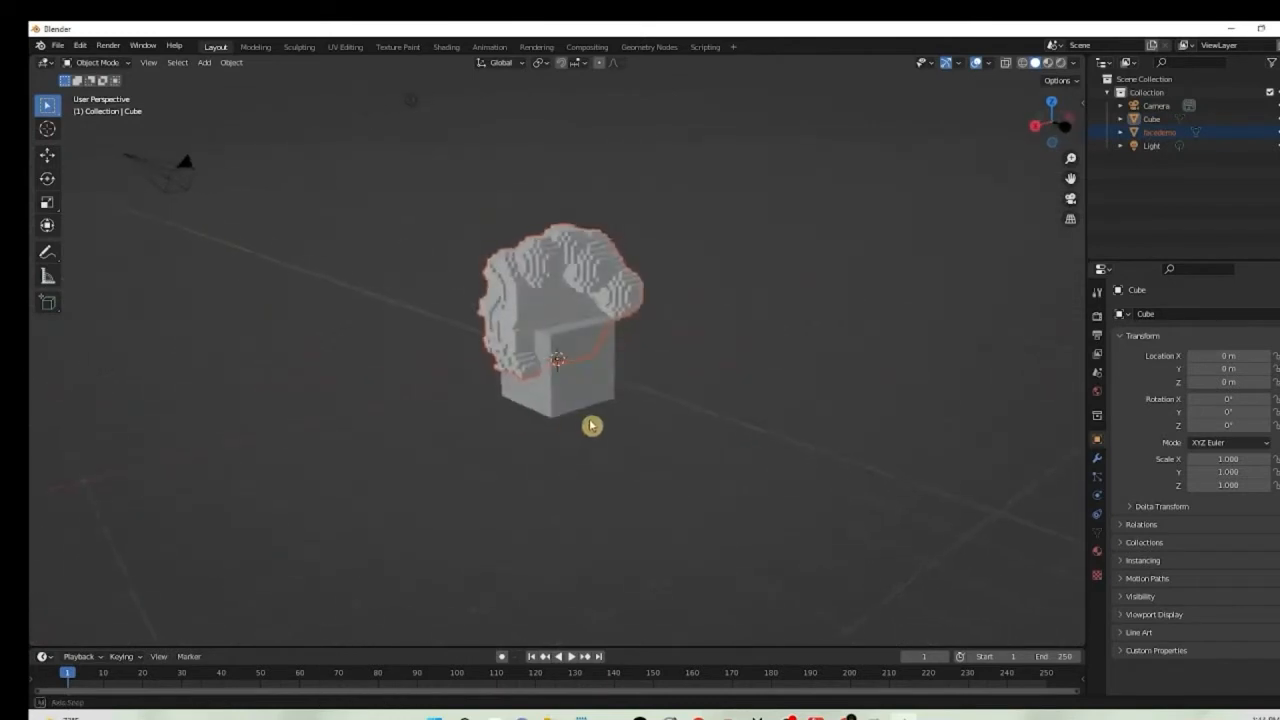
{"action": "middle_click_drag", "start_coordinate": [503, 429], "coordinate": [537, 414]}
{"action": "left_click", "coordinate": [540, 397]}
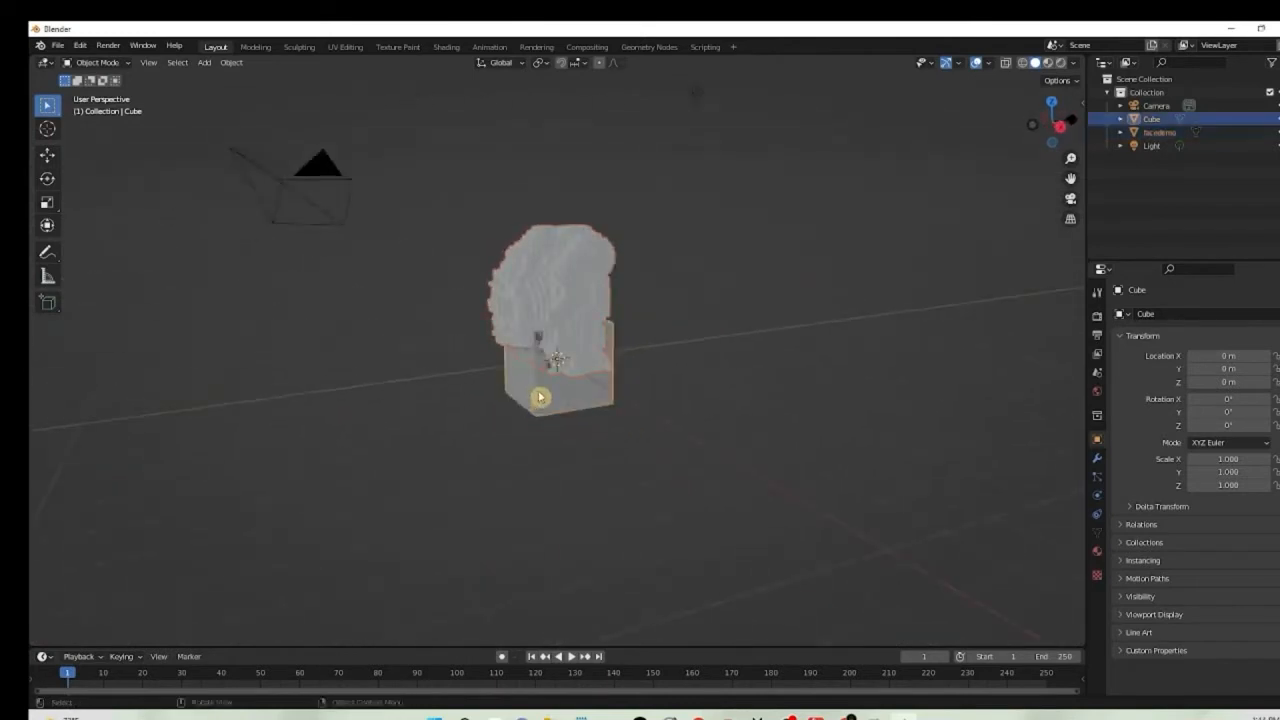
{"action": "key", "text": "Delete"}
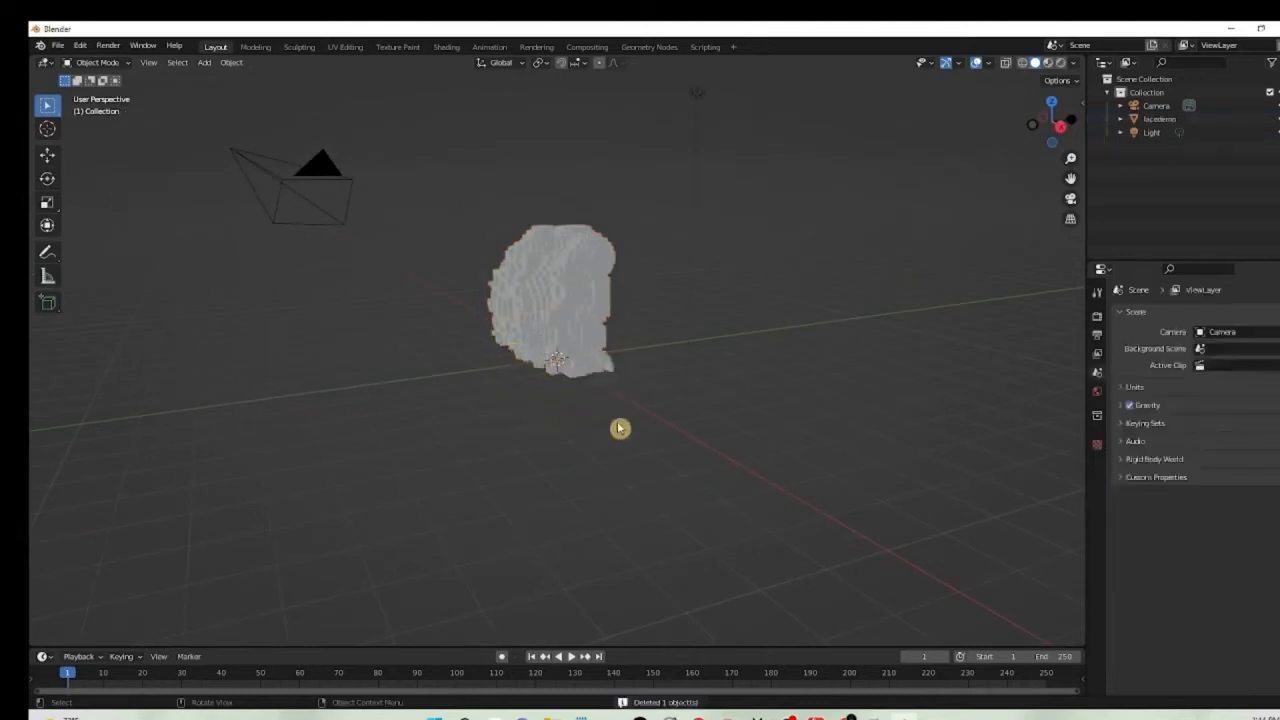
{"action": "right_click", "coordinate": [617, 428]}
Export the scene with the face model in FBX format to the Desktop as facedemo.fbx.
{"action": "left_click", "coordinate": [58, 47]}
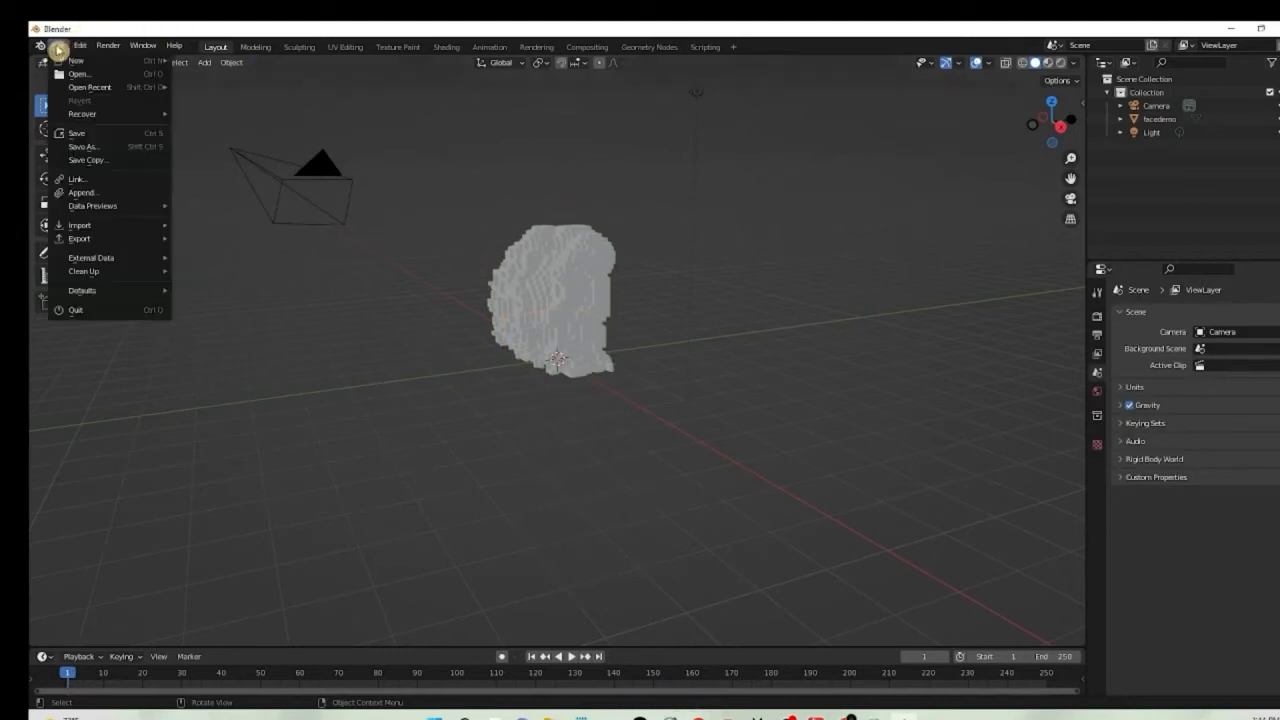
{"action": "mouse_move", "coordinate": [104, 230]}
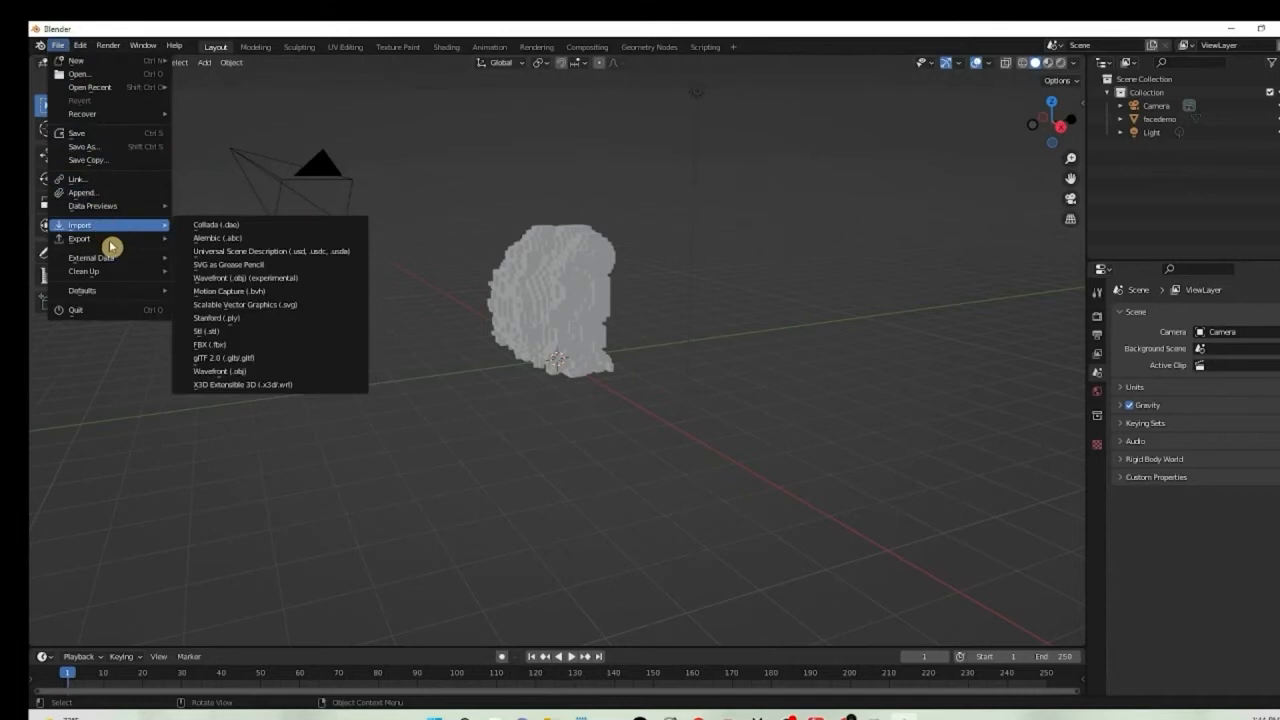
{"action": "mouse_move", "coordinate": [126, 248]}
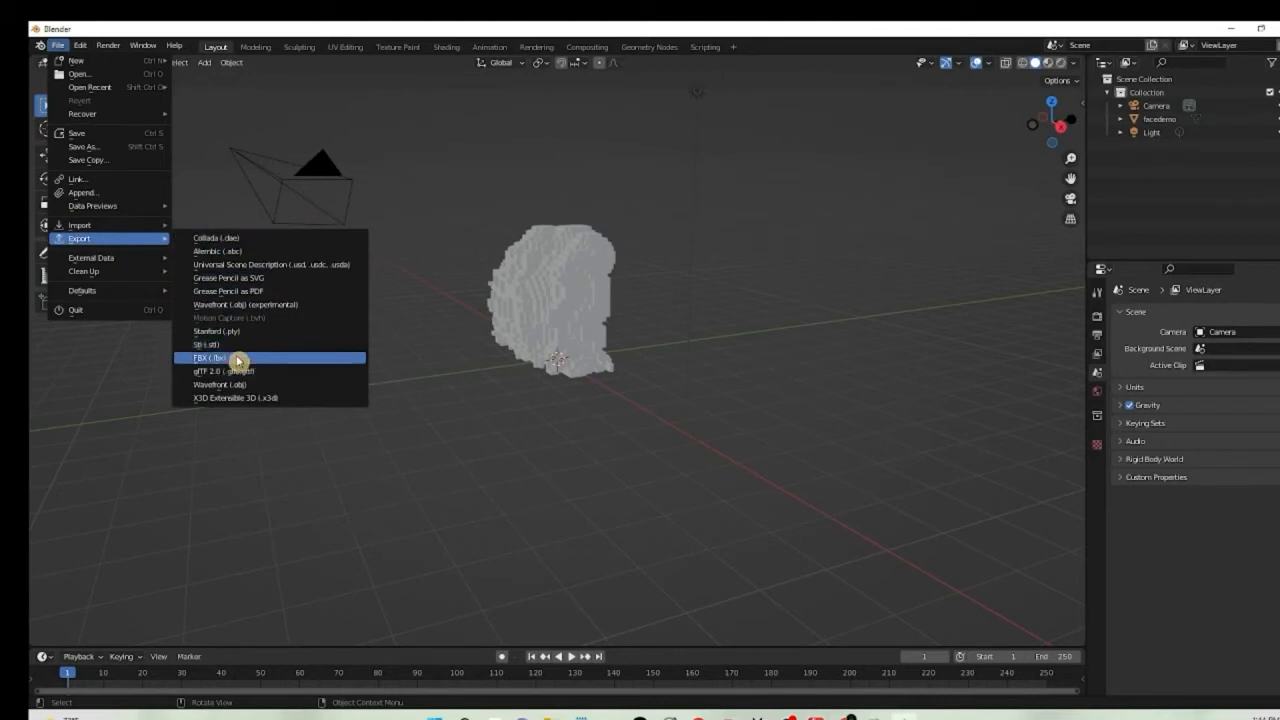
{"action": "left_click", "coordinate": [237, 359]}
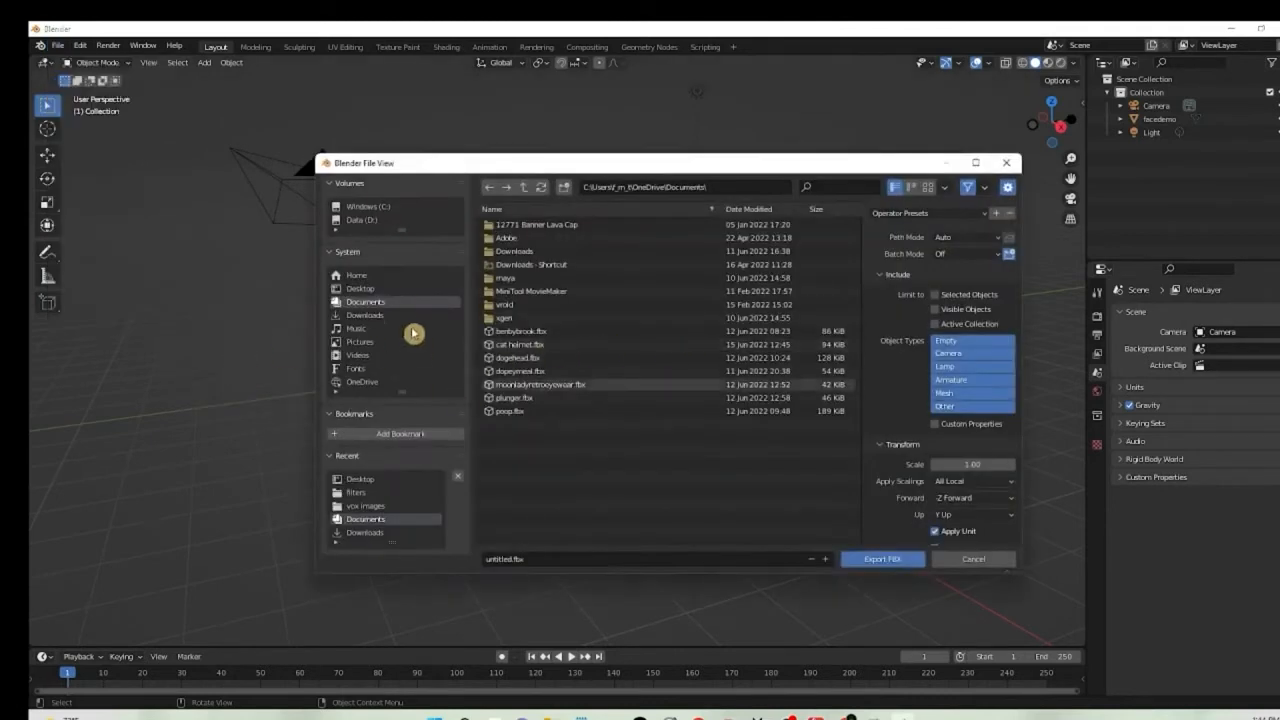
{"action": "left_click", "coordinate": [389, 290]}
{"action": "left_click", "coordinate": [498, 559]}
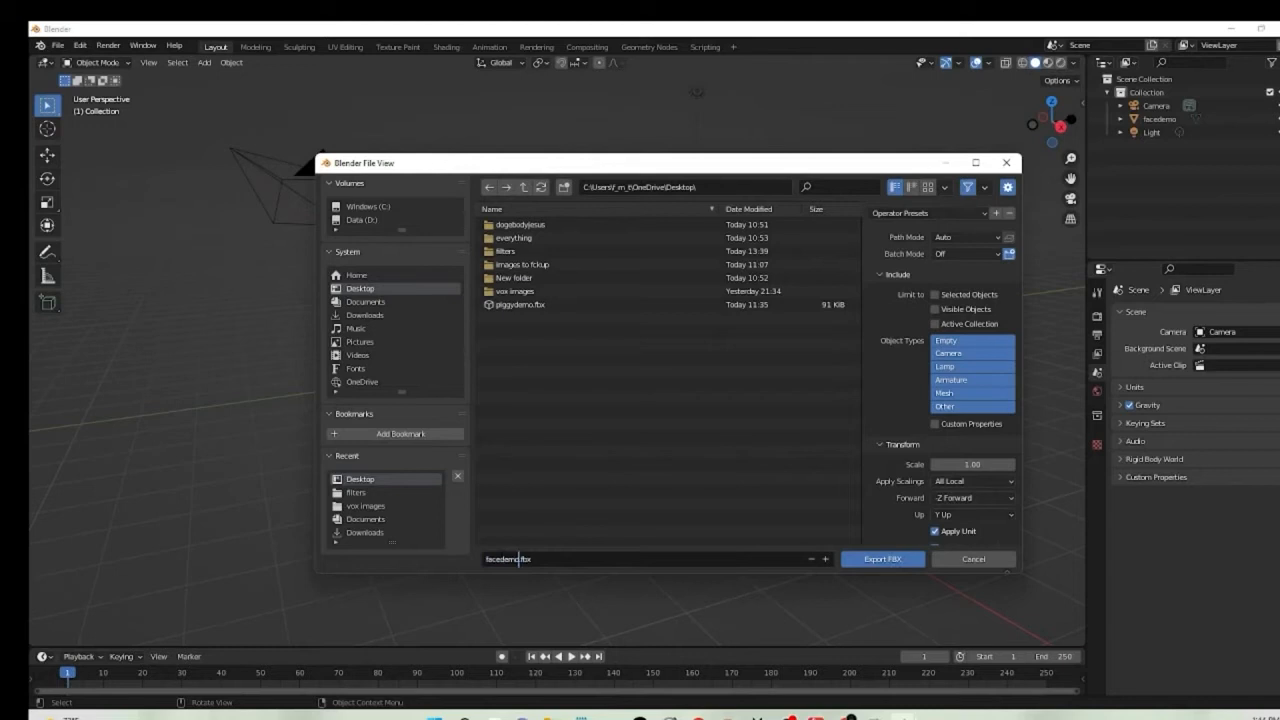
{"action": "left_click", "coordinate": [891, 560]}
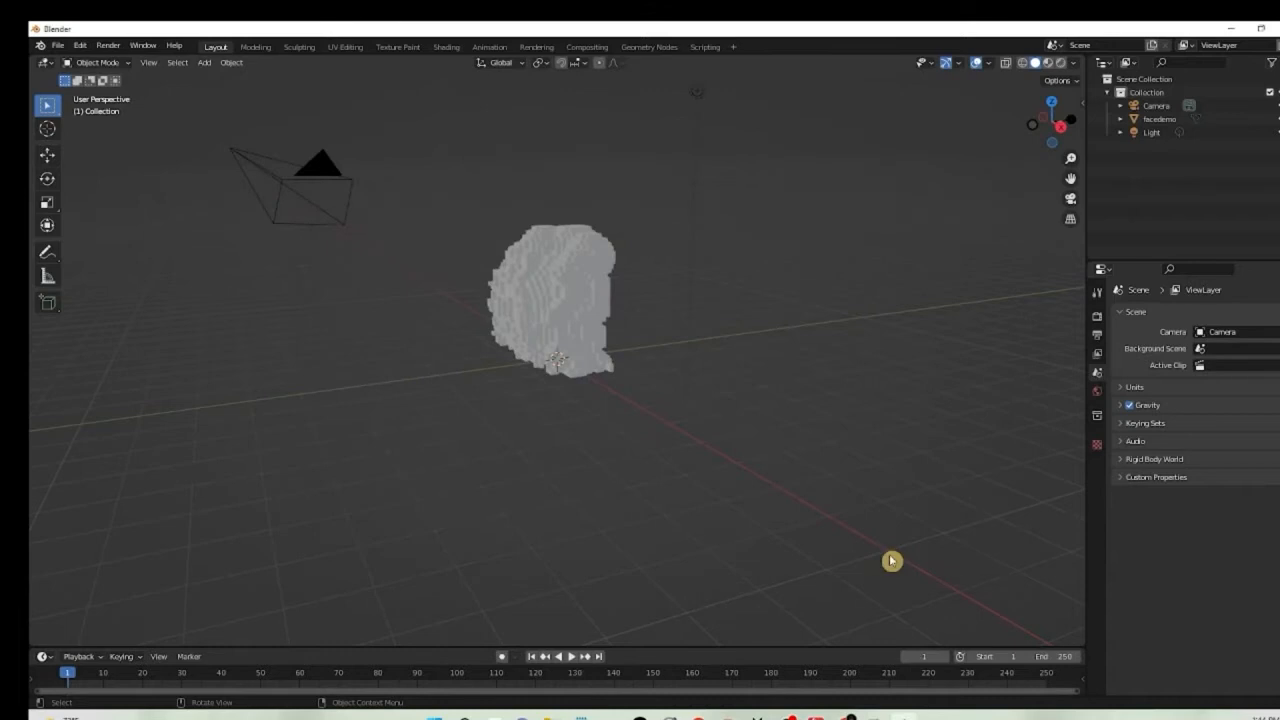
{"action": "left_click", "coordinate": [55, 45]}
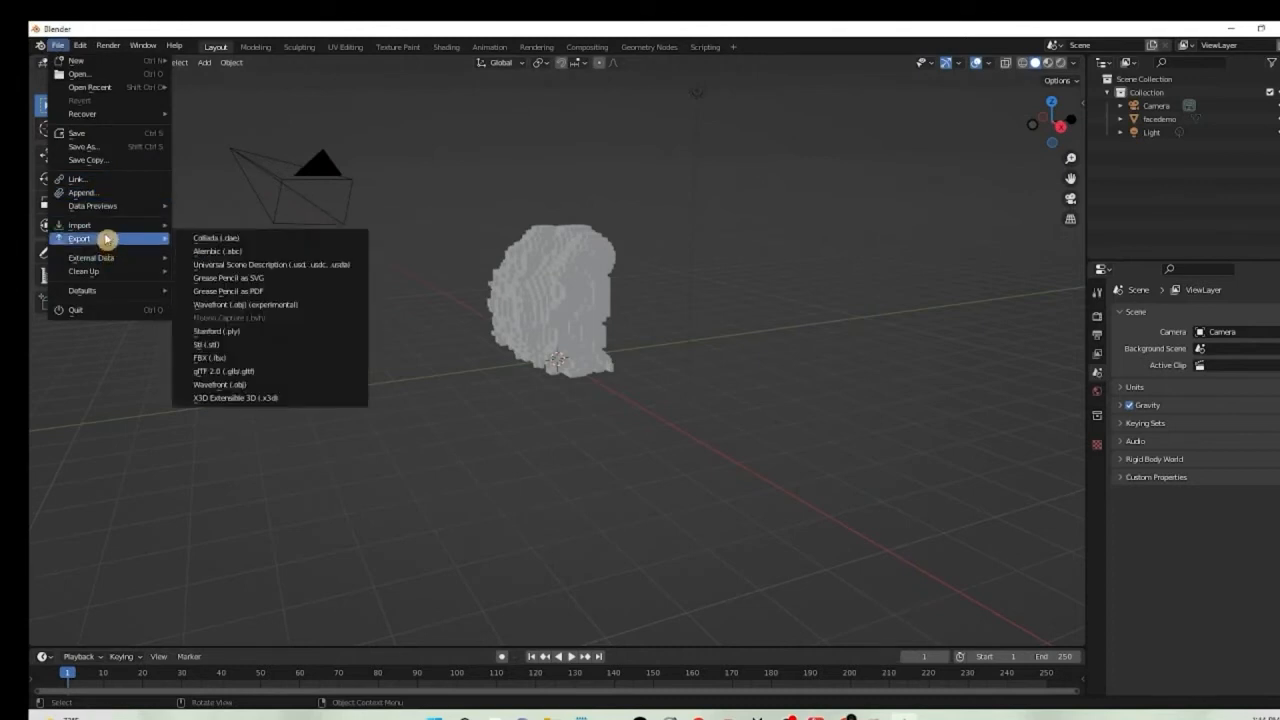
{"action": "left_click", "coordinate": [240, 357]}
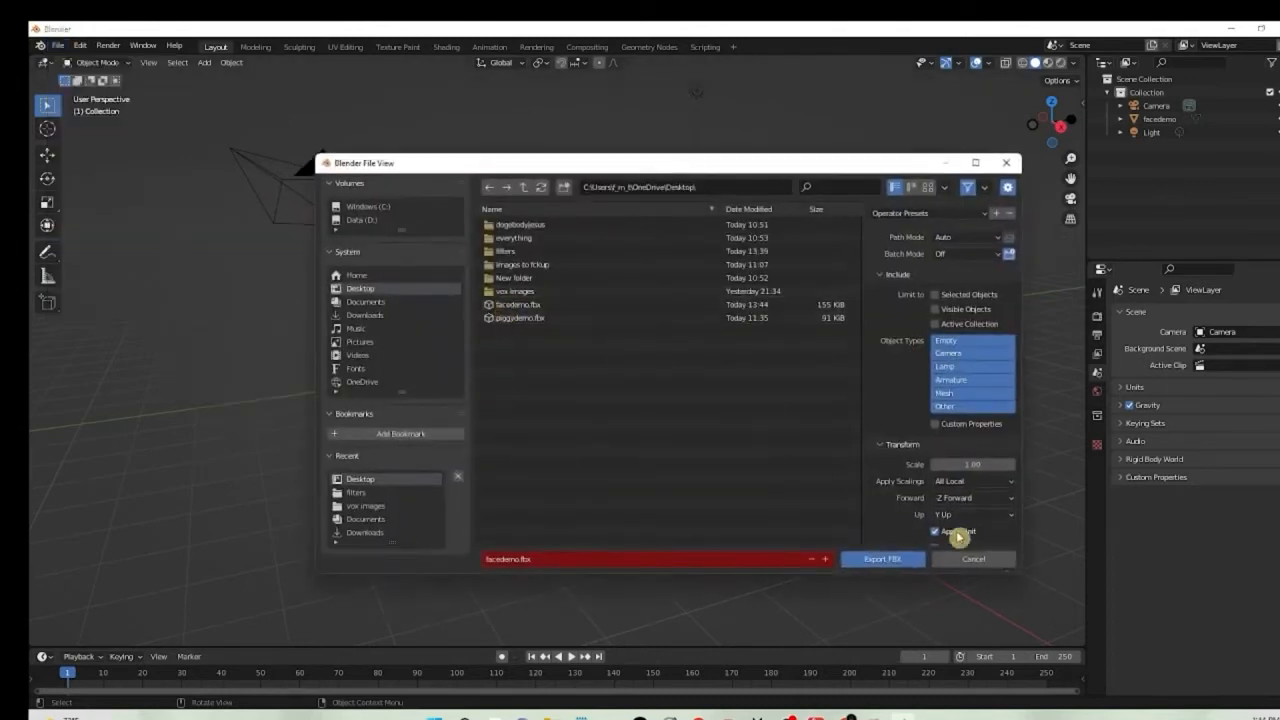
{"action": "left_click", "coordinate": [966, 558]}
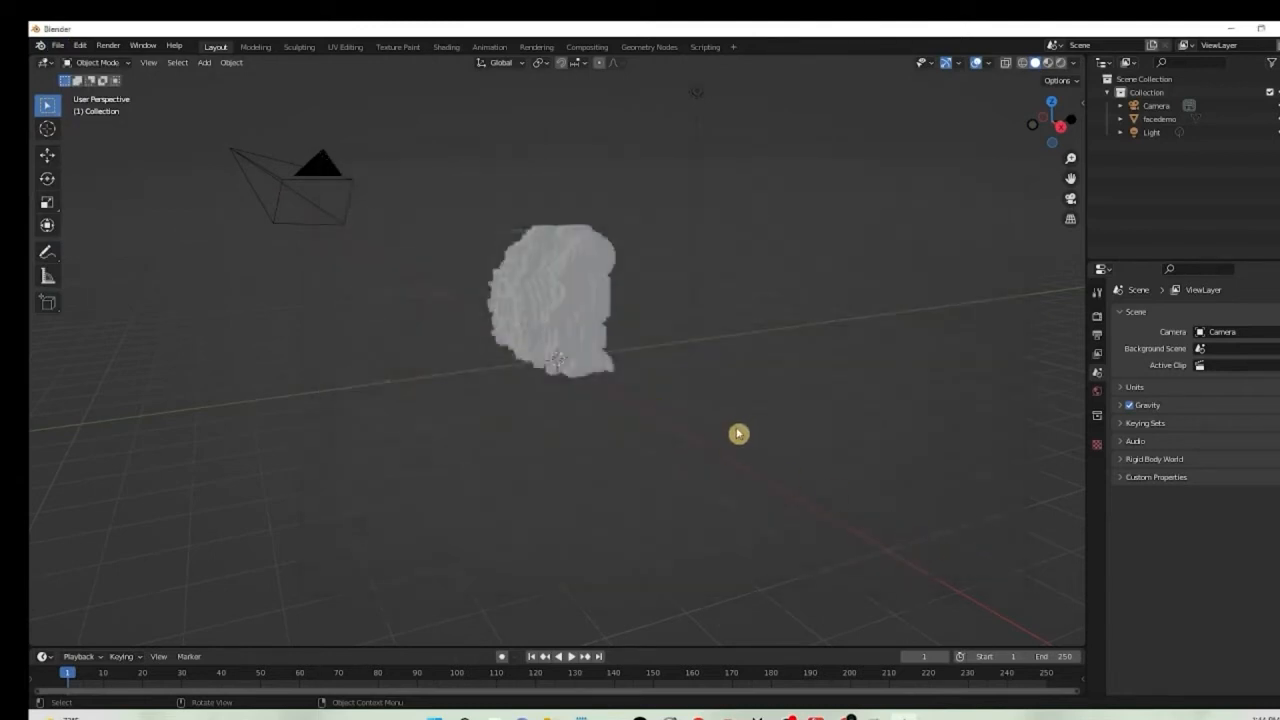
{"action": "middle_click_drag", "start_coordinate": [735, 435], "coordinate": [568, 471]}
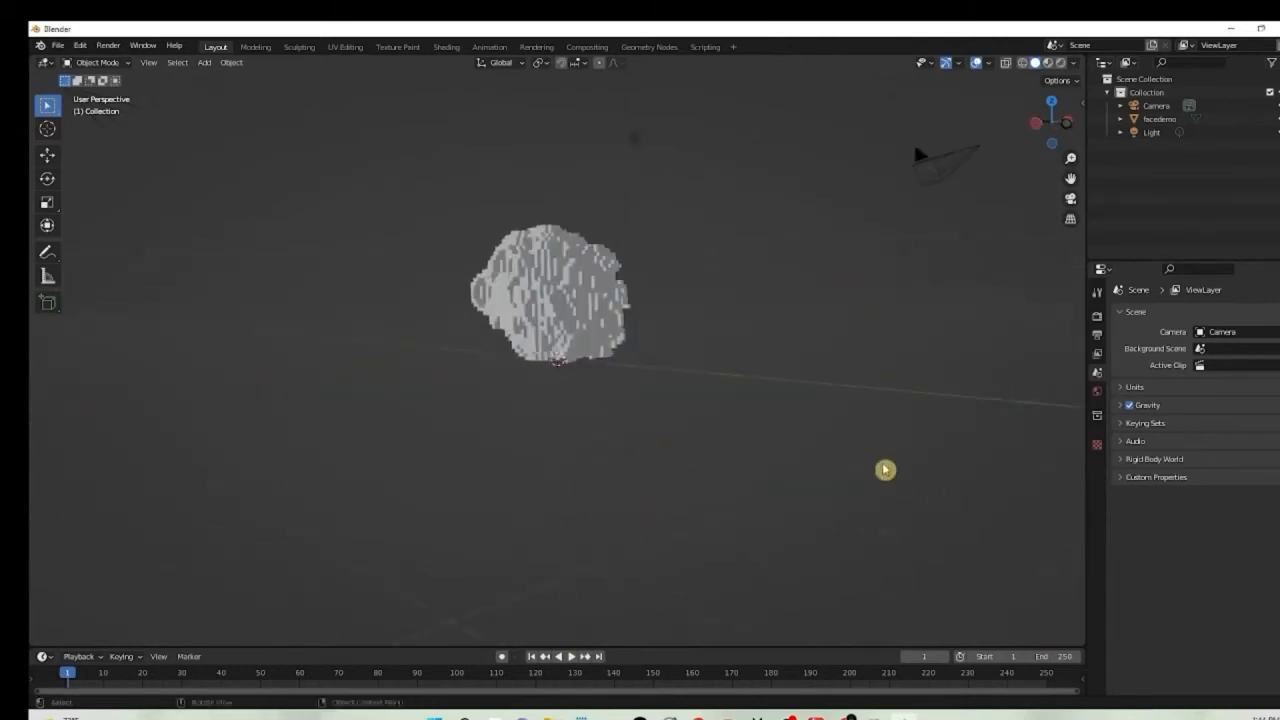
Switch to Lens Studio, look over the recommended templates and create a new blank project.
{"action": "left_click", "coordinate": [876, 717]}
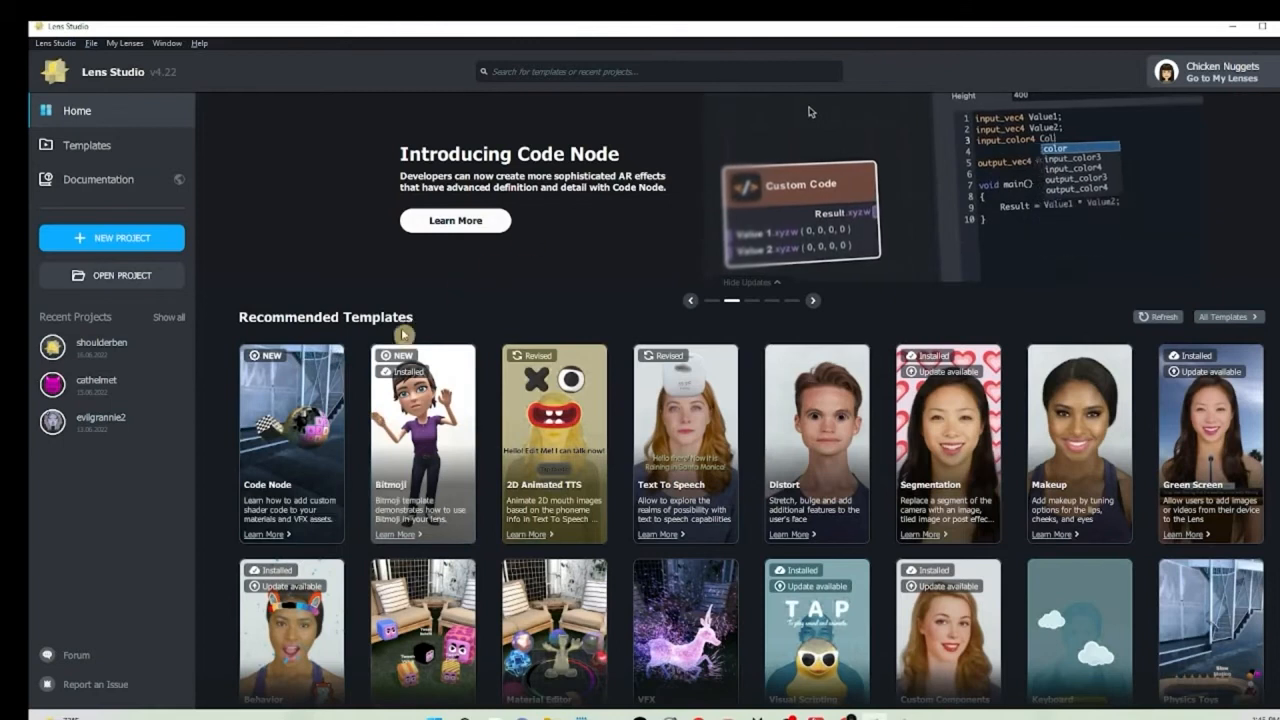
{"action": "scroll", "coordinate": [655, 577], "scroll_direction": "down", "scroll_amount": 3}
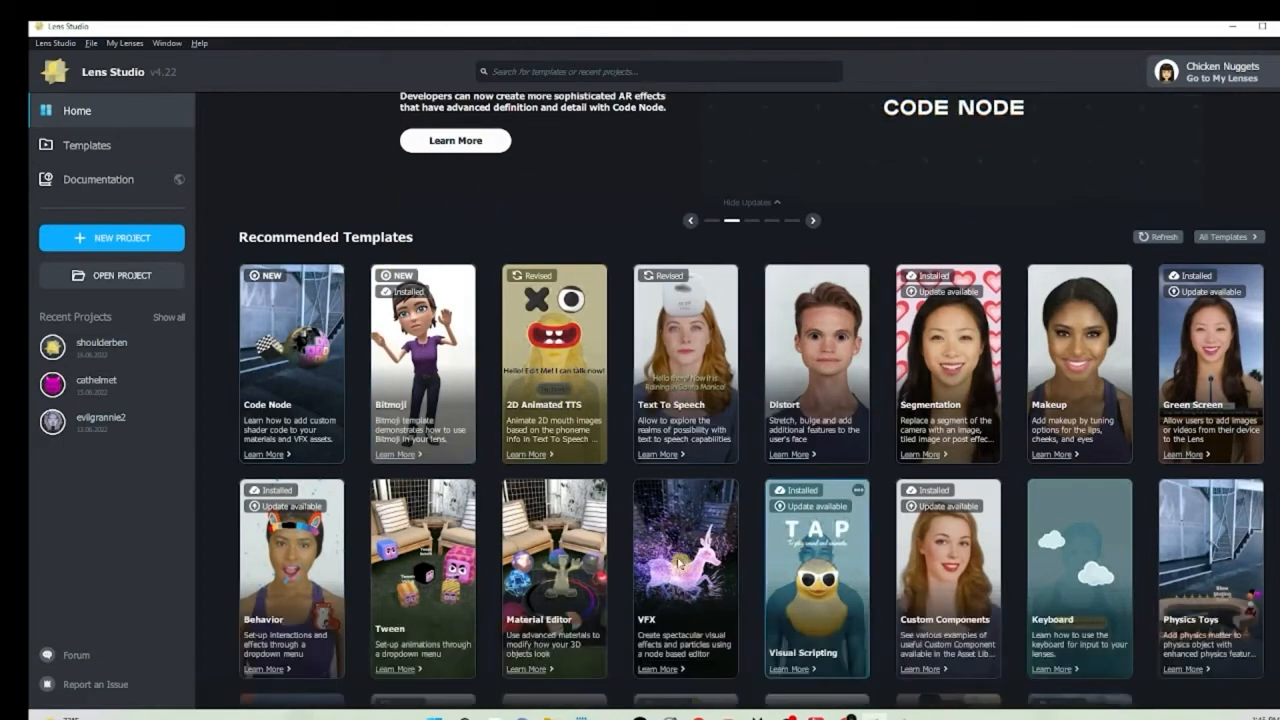
{"action": "scroll", "coordinate": [620, 605], "scroll_direction": "up", "scroll_amount": 3}
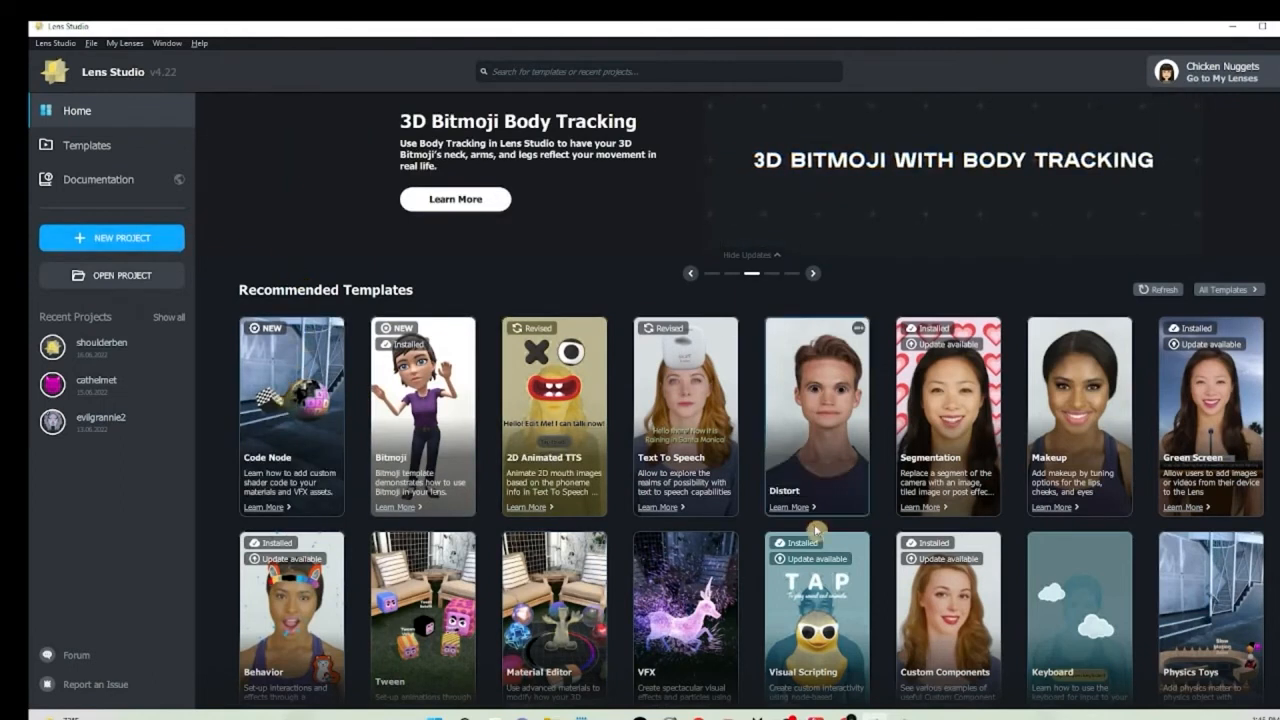
{"action": "scroll", "coordinate": [840, 543], "scroll_direction": "down", "scroll_amount": 1}
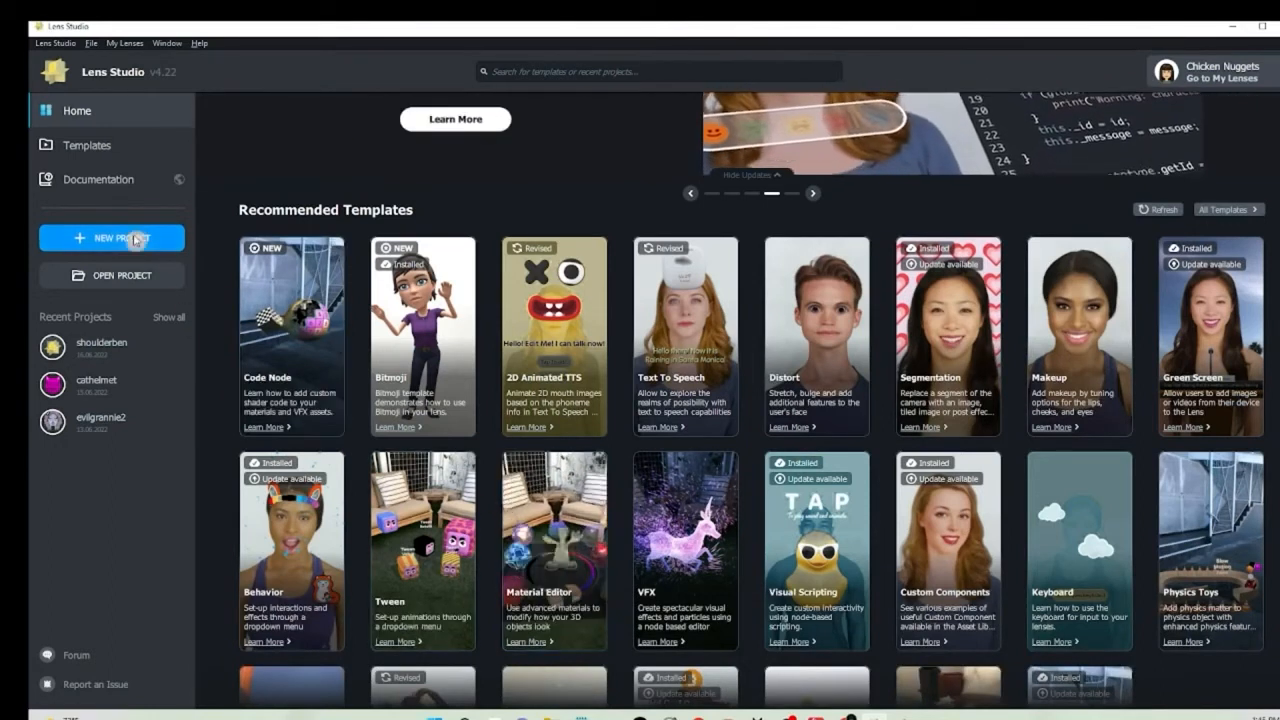
{"action": "left_click", "coordinate": [135, 240]}
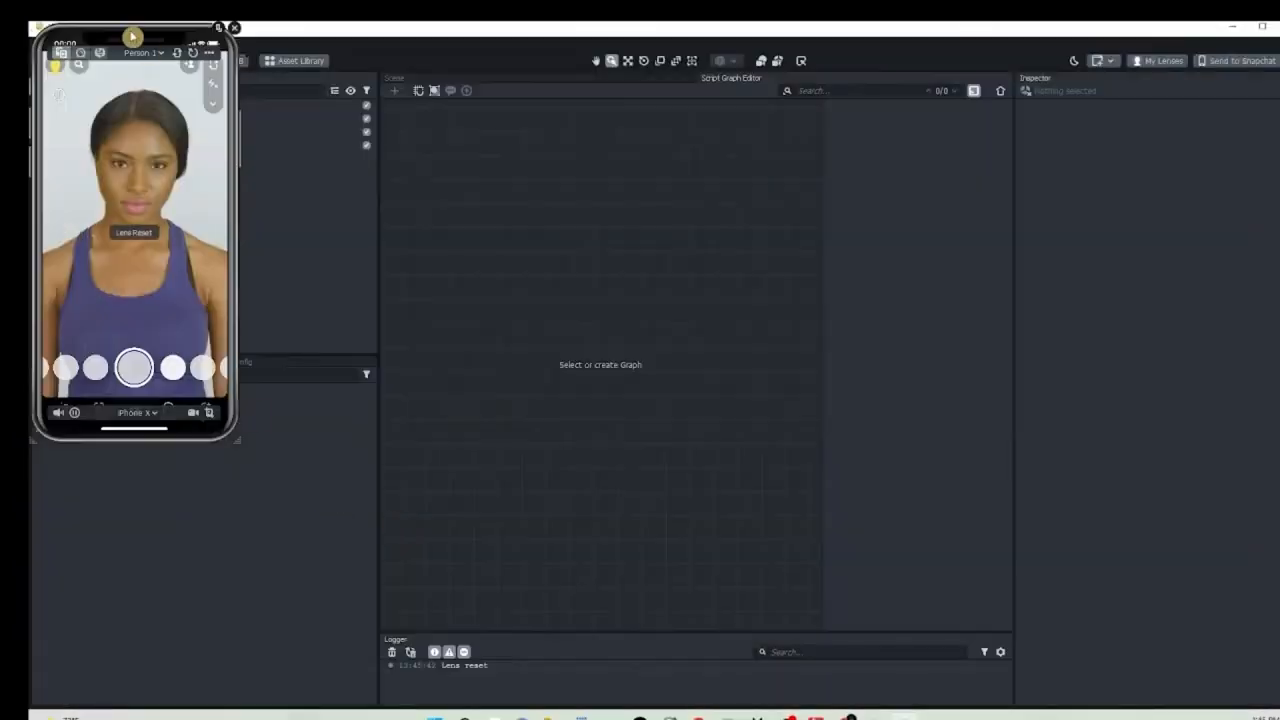
Place the phone preview window over the Inspector area and show the 3D Scene view instead of the Script Graph Editor.
{"action": "left_click_drag", "start_coordinate": [131, 37], "coordinate": [1124, 286]}
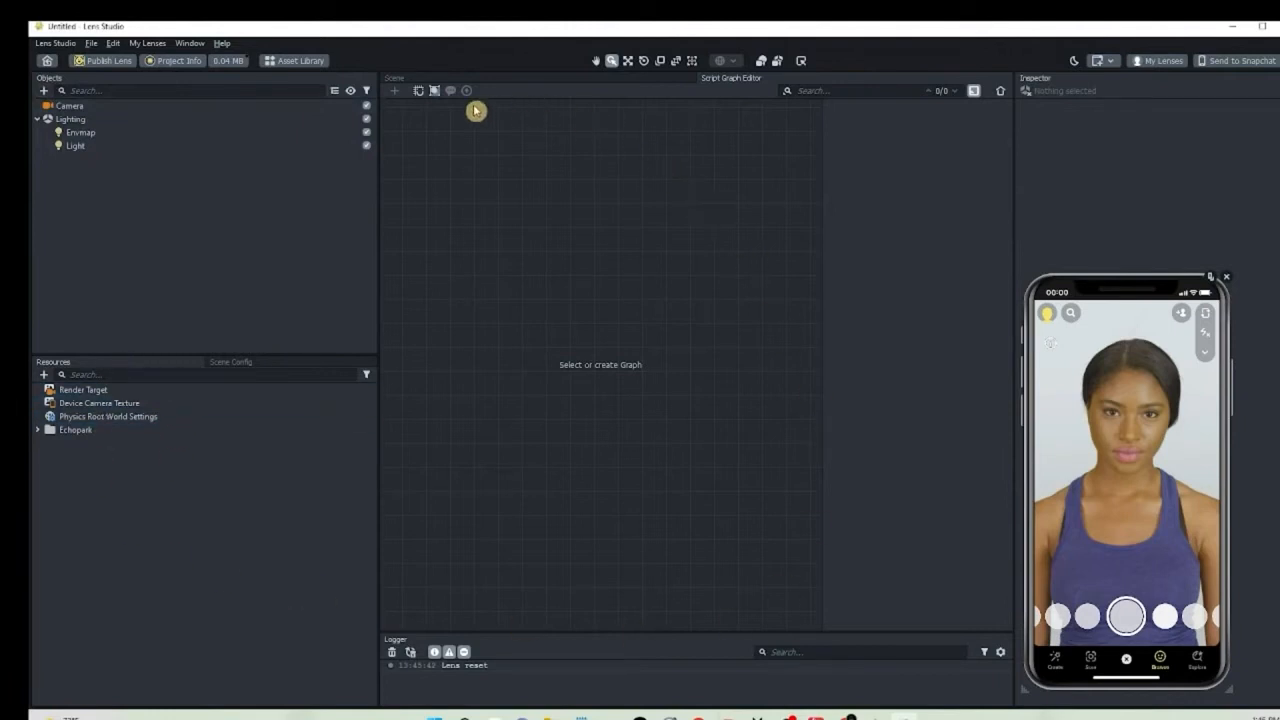
{"action": "left_click", "coordinate": [453, 80]}
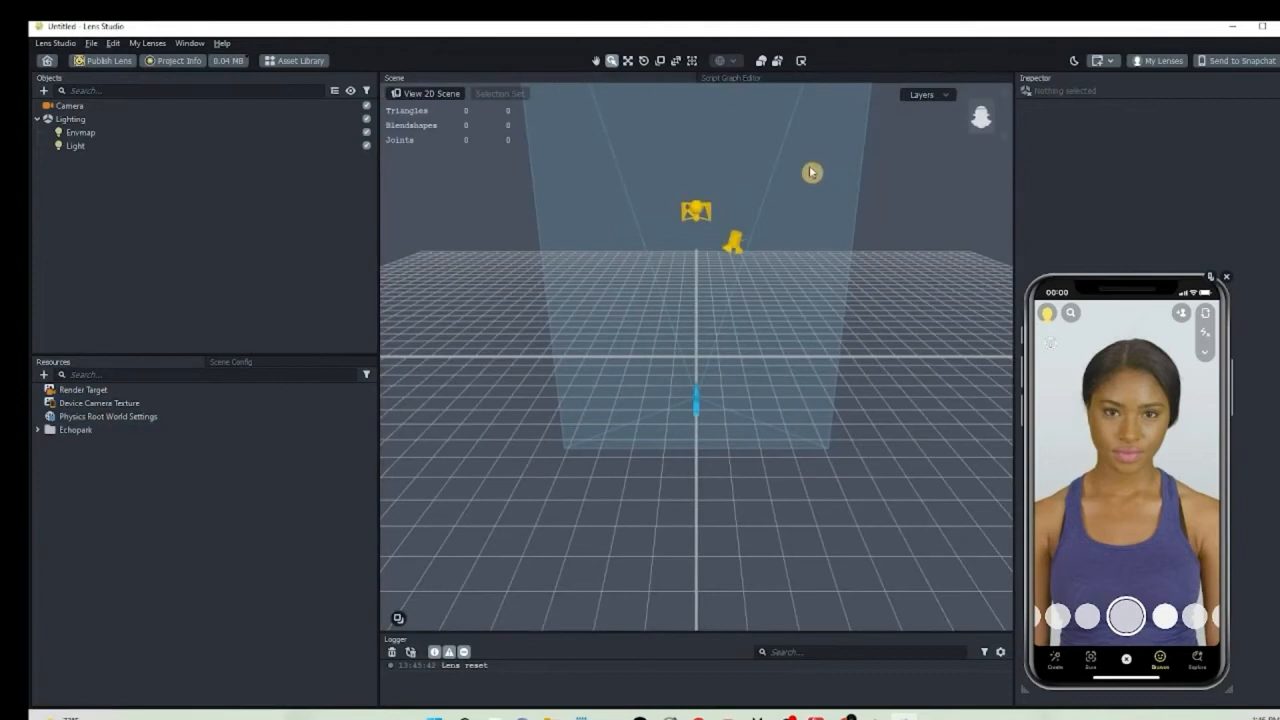
{"action": "left_click", "coordinate": [722, 80]}
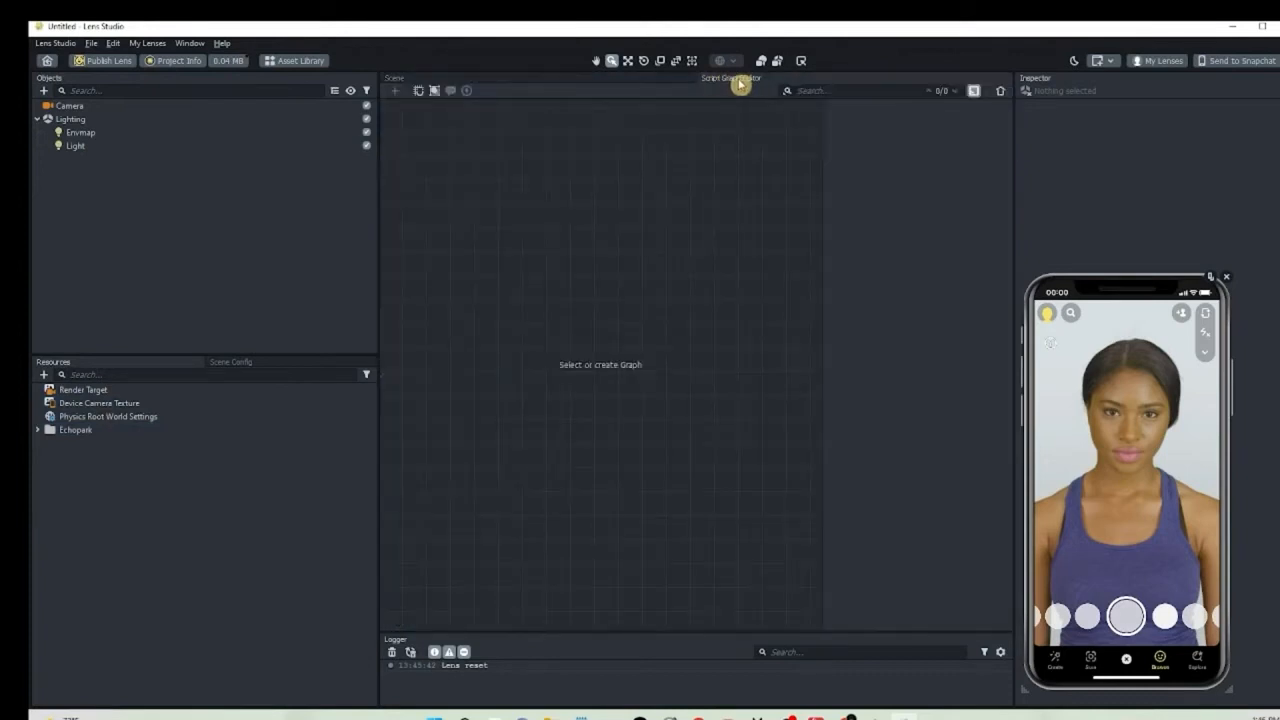
{"action": "left_click", "coordinate": [538, 80]}
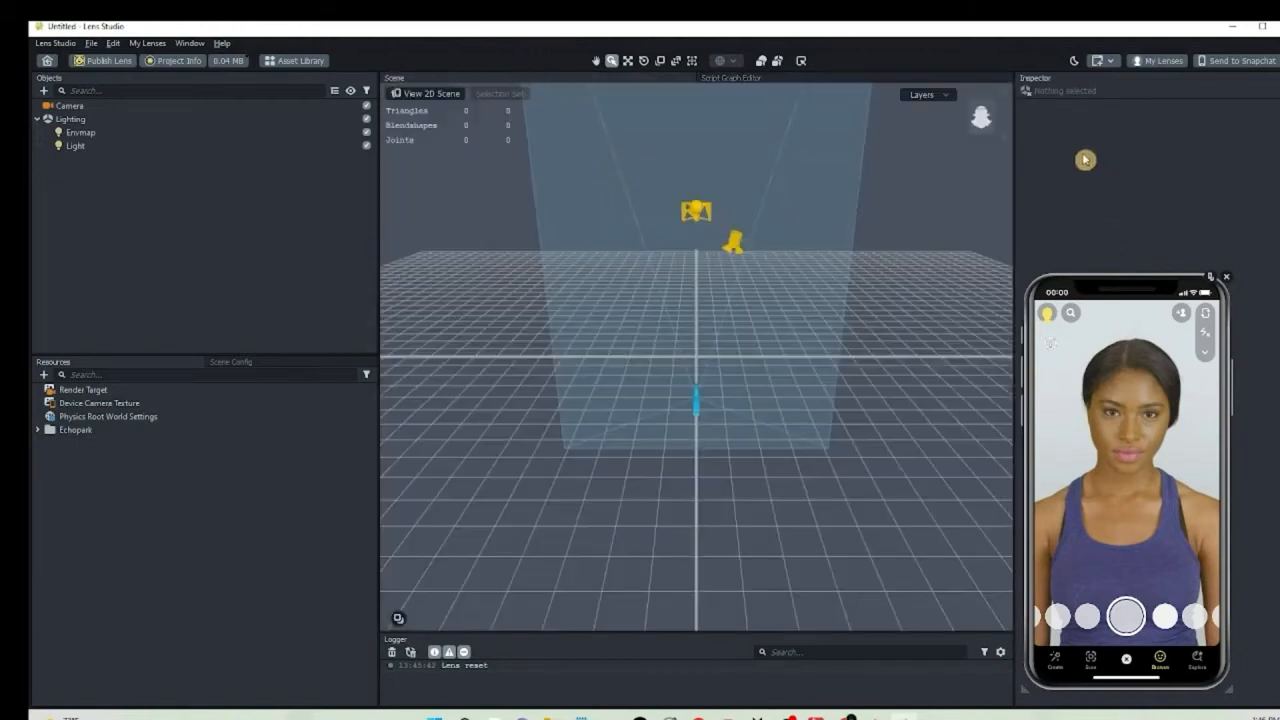
{"action": "mouse_move", "coordinate": [1106, 290]}
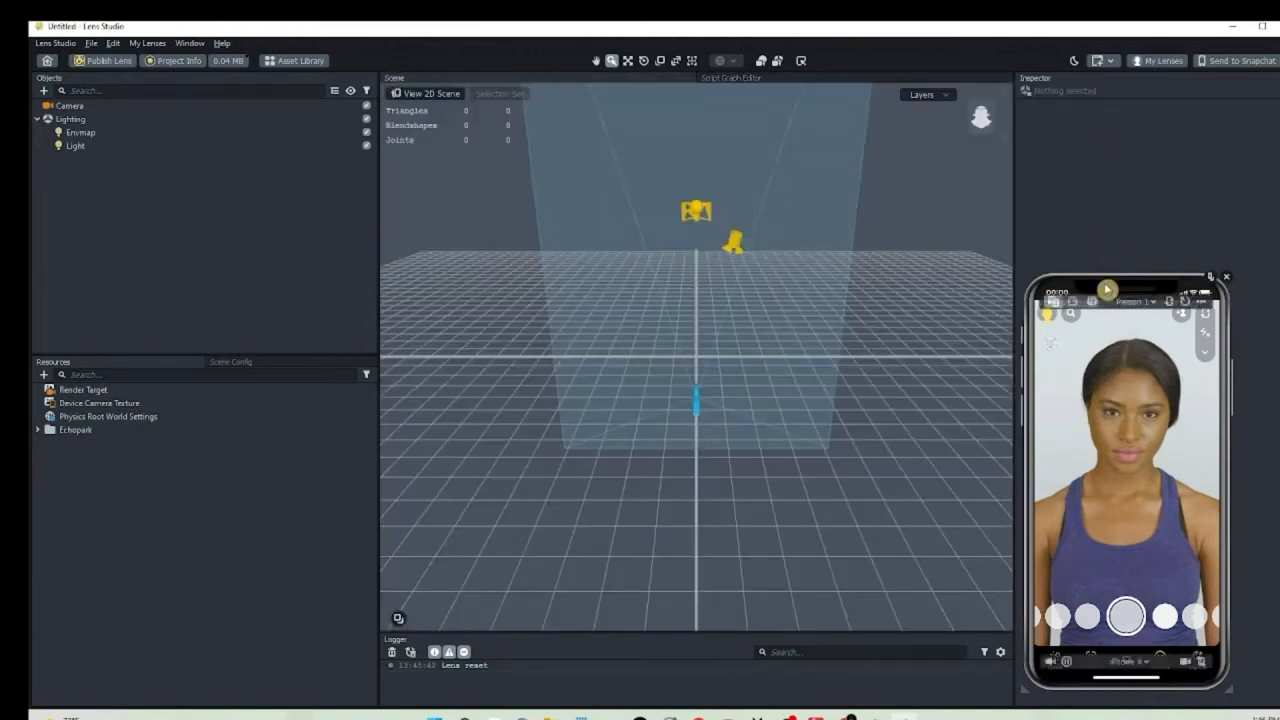
{"action": "mouse_move", "coordinate": [1106, 285]}
{"action": "left_mouse_down"}
{"action": "mouse_move", "coordinate": [1112, 257]}
{"action": "mouse_move", "coordinate": [1101, 277]}
{"action": "left_mouse_up"}
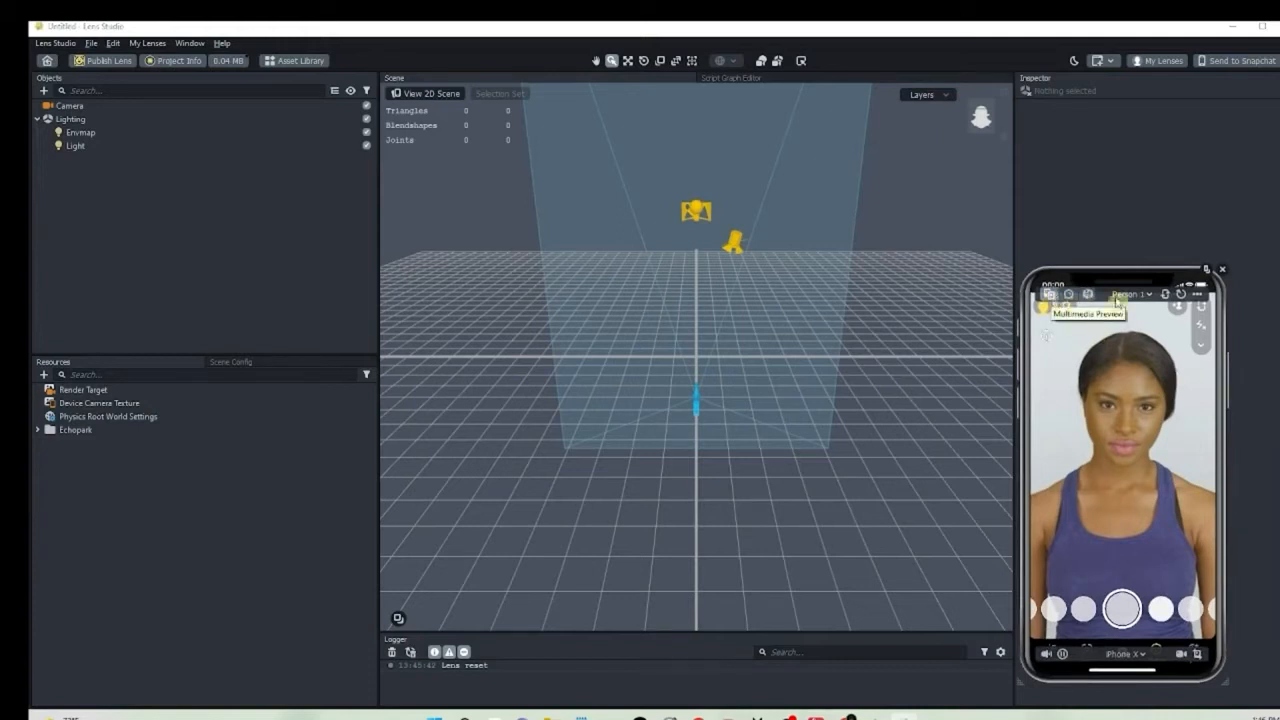
Change the simulated subject in the phone preview to Person 3.
{"action": "left_click", "coordinate": [1116, 296]}
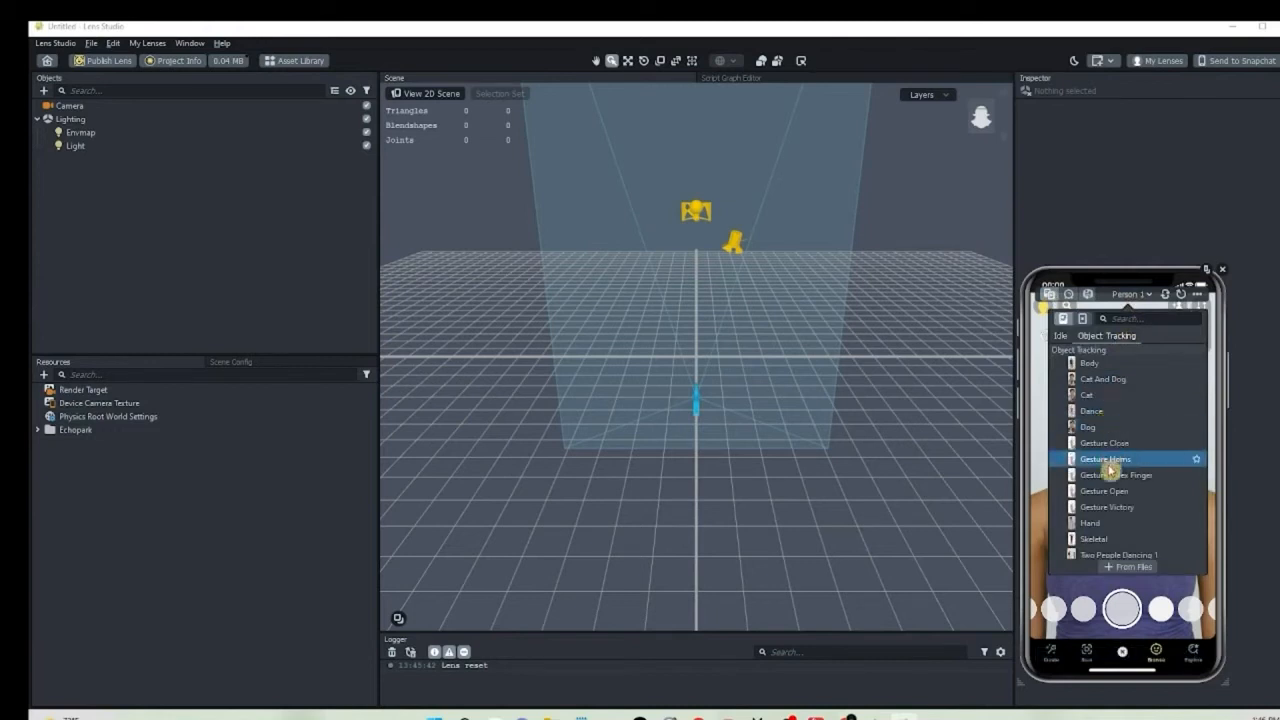
{"action": "scroll", "coordinate": [1110, 515], "scroll_direction": "down", "scroll_amount": 1}
{"action": "scroll", "coordinate": [1110, 515], "scroll_direction": "up", "scroll_amount": 5}
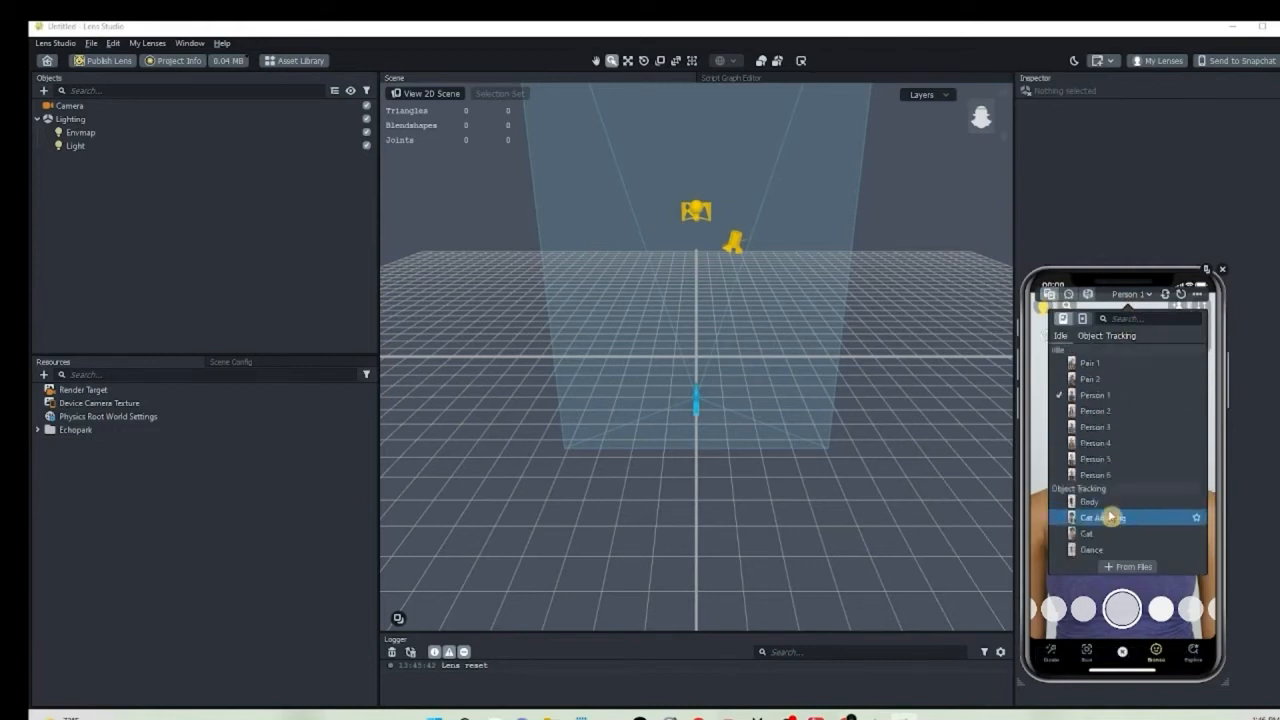
{"action": "left_click", "coordinate": [1099, 428]}
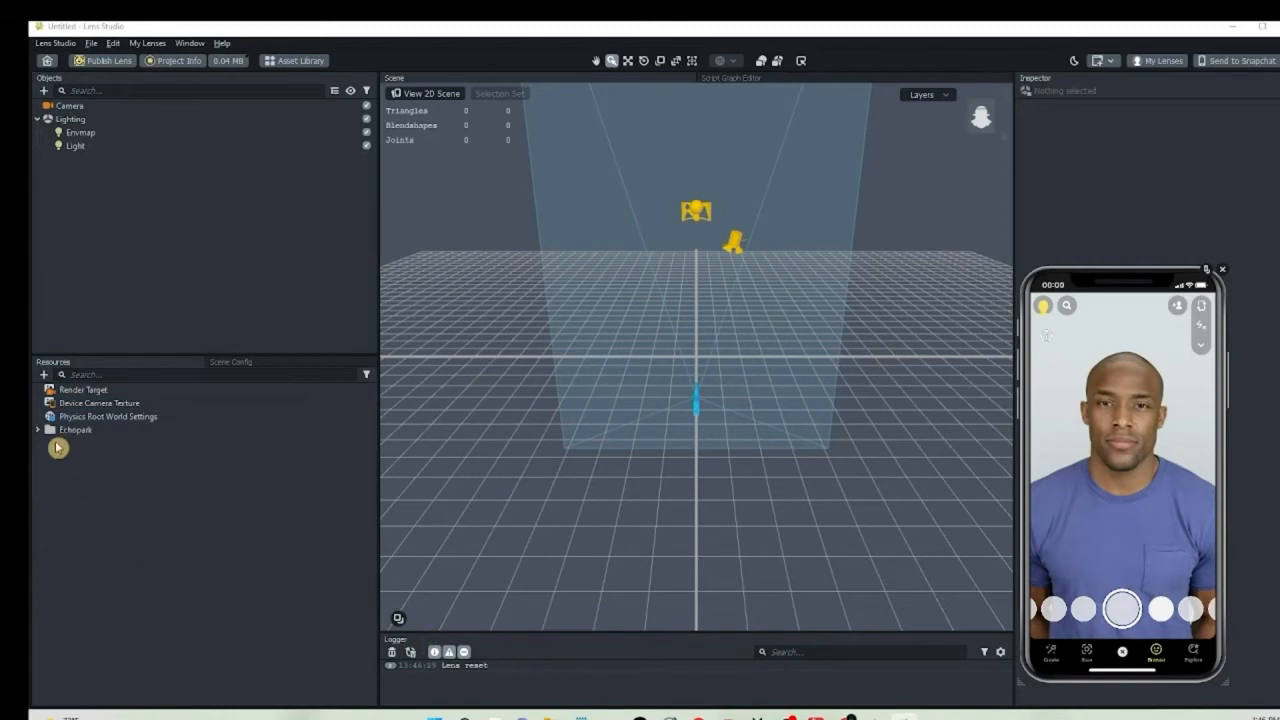
Import facedemo.fbx from the Desktop into the project resources with the default FBX import options.
{"action": "left_click", "coordinate": [44, 375]}
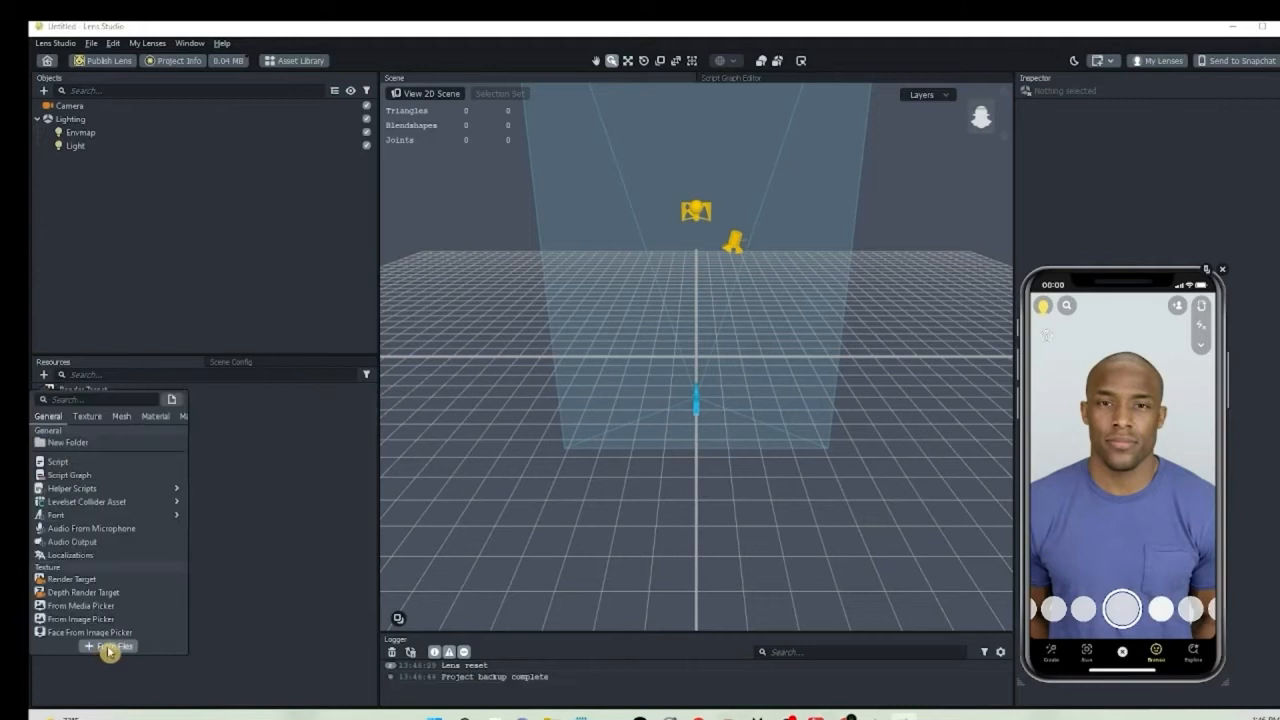
{"action": "left_click", "coordinate": [109, 647]}
{"action": "scroll", "coordinate": [145, 360], "scroll_direction": "up", "scroll_amount": 3}
{"action": "scroll", "coordinate": [137, 337], "scroll_direction": "up", "scroll_amount": 1}
{"action": "left_click", "coordinate": [87, 256]}
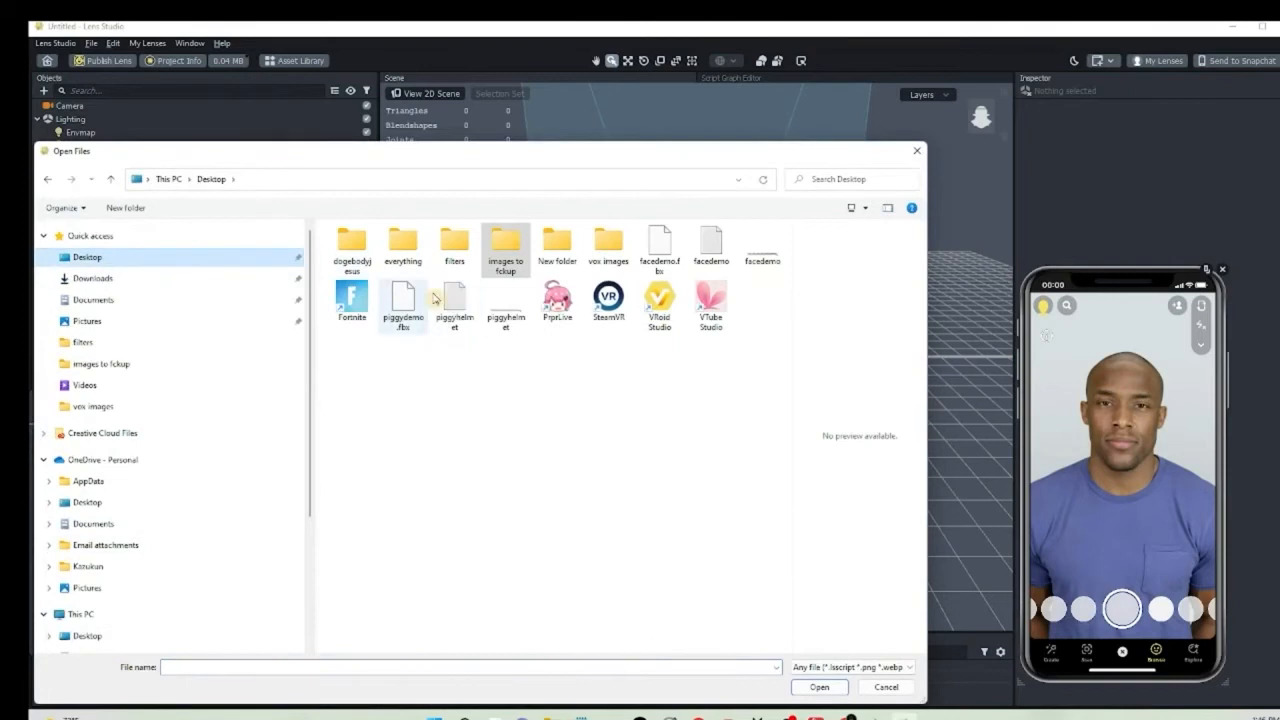
{"action": "left_click", "coordinate": [656, 246]}
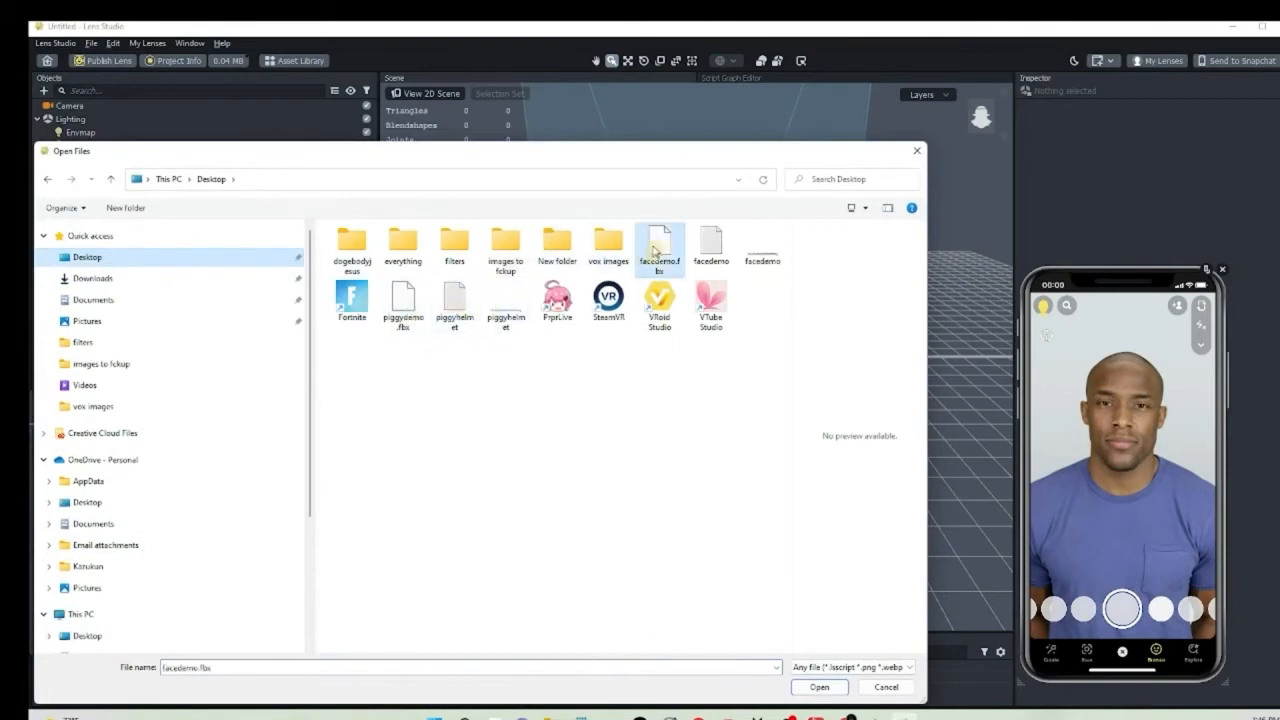
{"action": "left_click", "coordinate": [827, 689]}
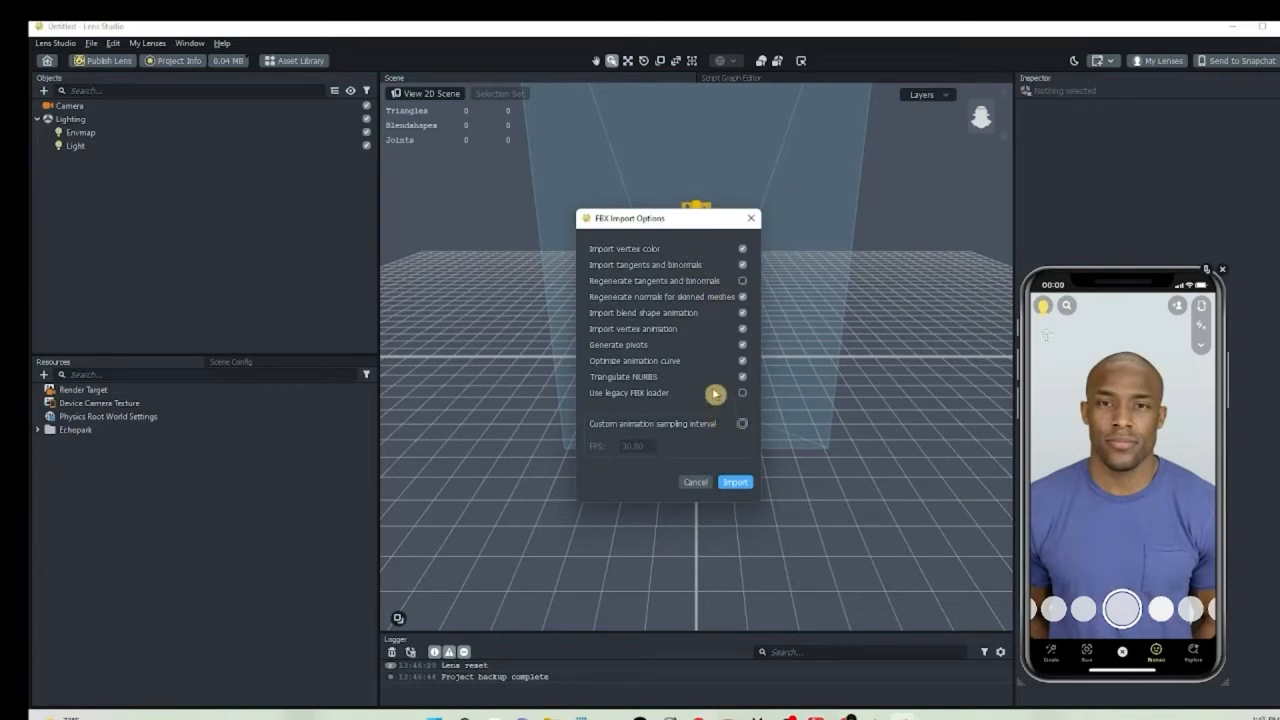
{"action": "left_click", "coordinate": [733, 484]}
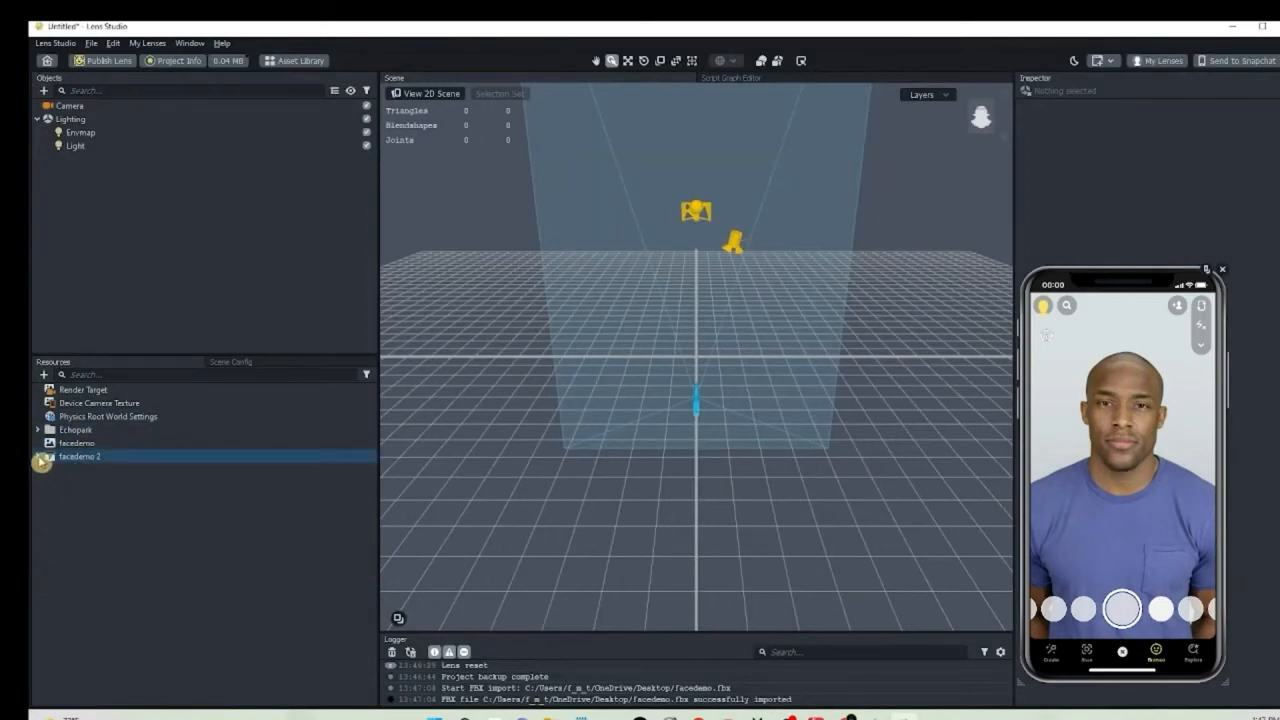
Look through the imported facedemo 2 resource and add its facedemo prefab to the scene objects.
{"action": "left_click", "coordinate": [40, 458]}
{"action": "left_click", "coordinate": [50, 445]}
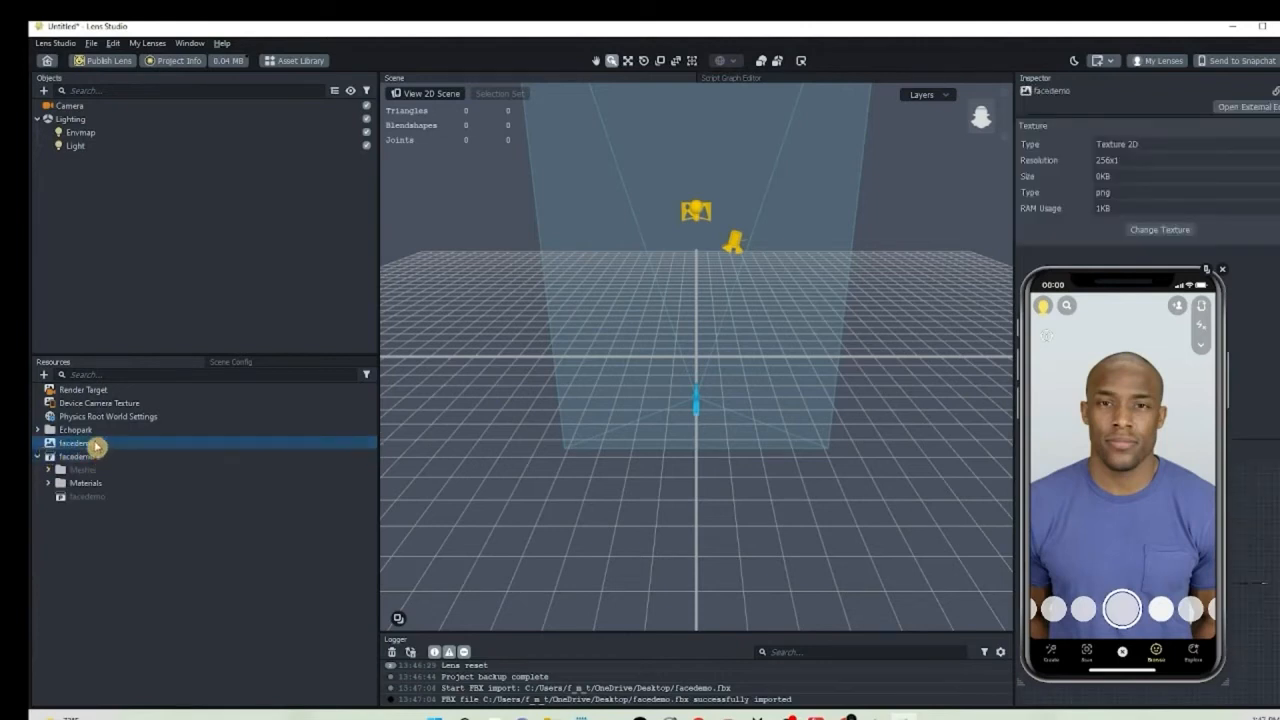
{"action": "double_click", "coordinate": [96, 446]}
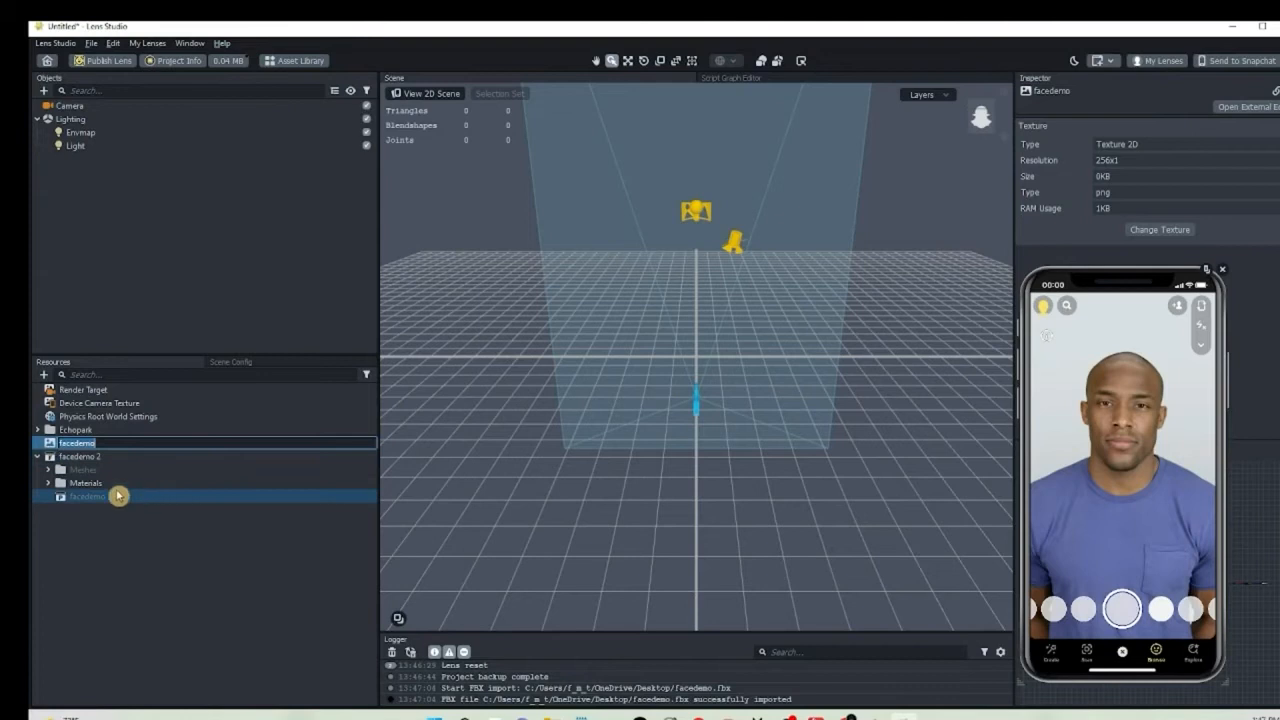
{"action": "left_click", "coordinate": [45, 500]}
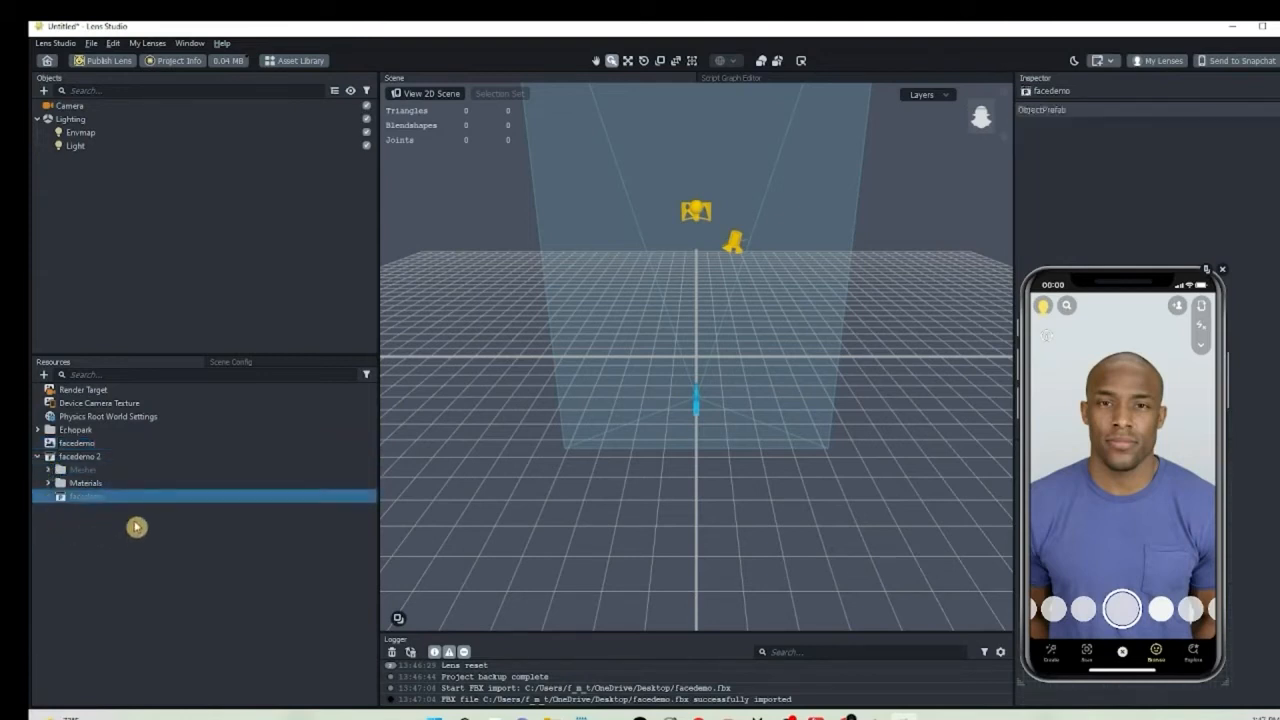
{"action": "left_click", "coordinate": [38, 456]}
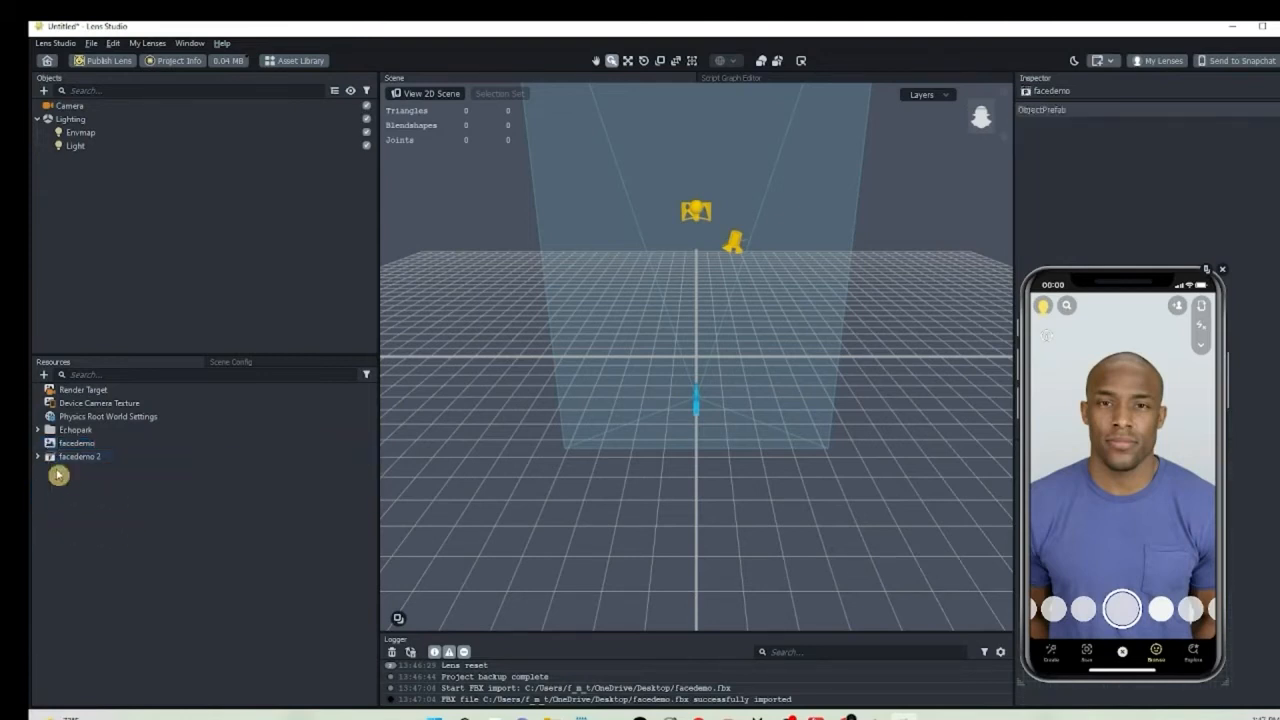
{"action": "left_click", "coordinate": [39, 456]}
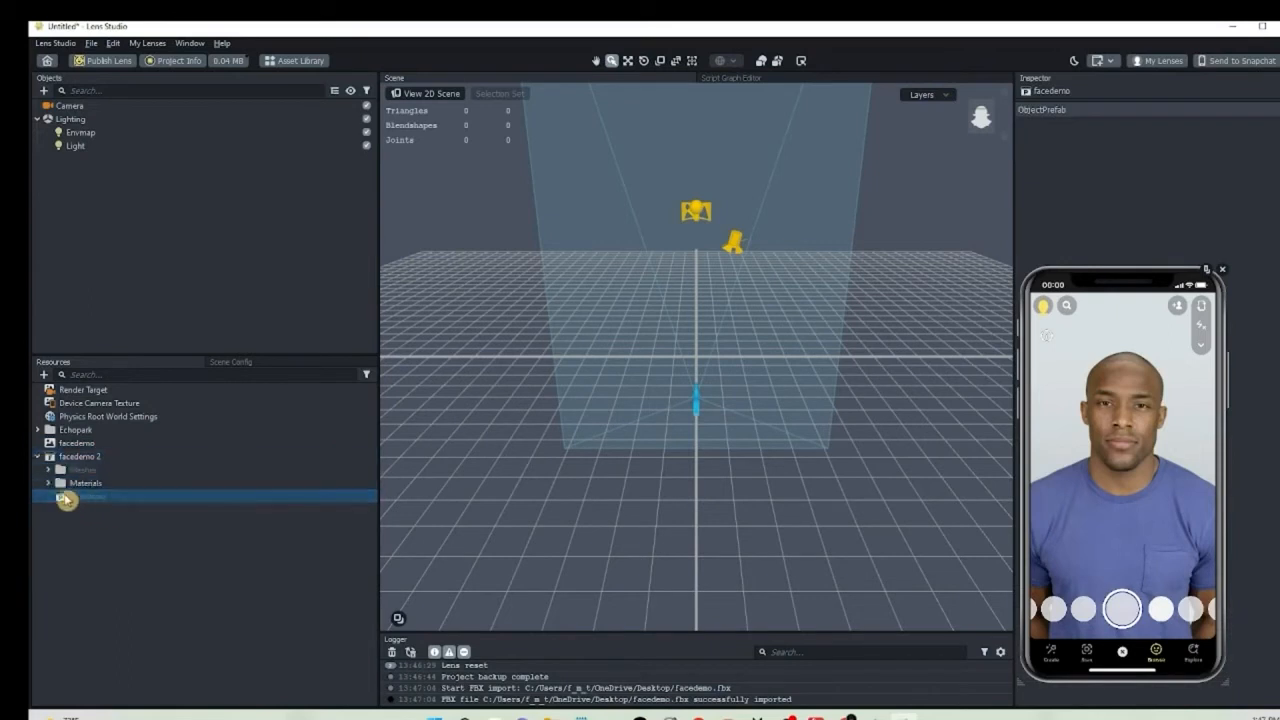
{"action": "left_click", "coordinate": [131, 501]}
{"action": "left_click_drag", "start_coordinate": [110, 501], "coordinate": [98, 268]}
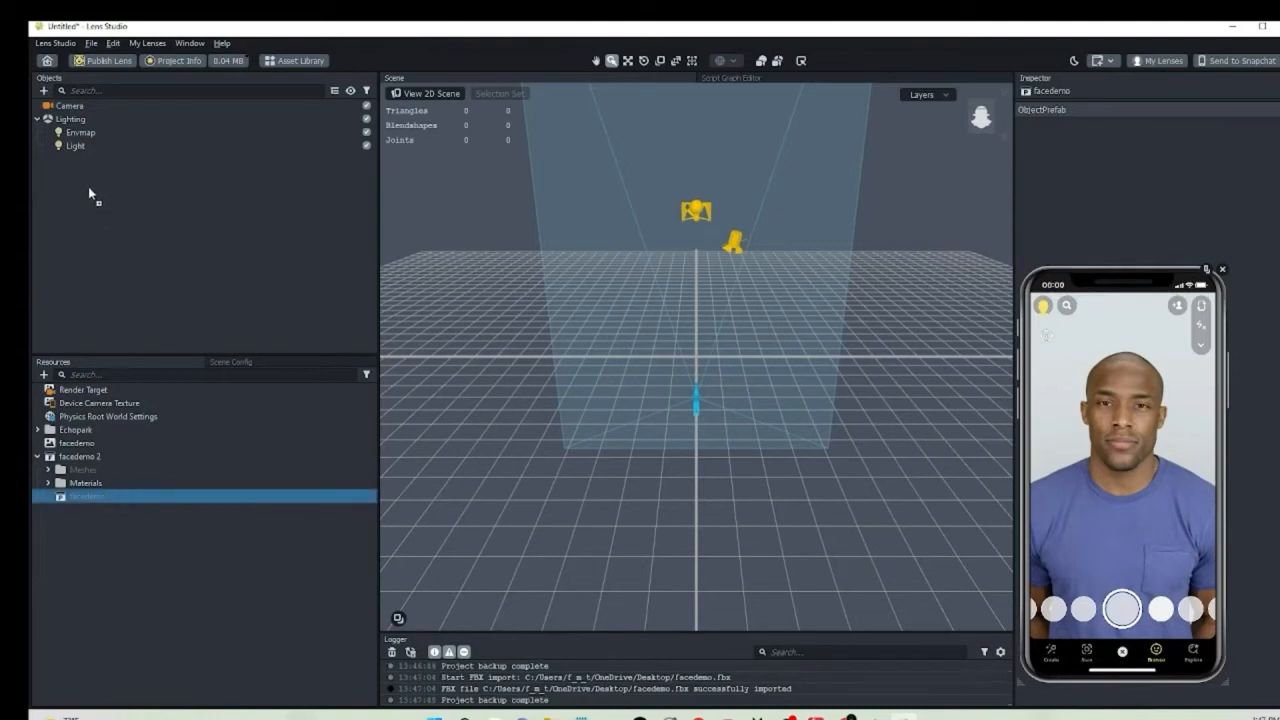
{"action": "left_click_drag", "start_coordinate": [89, 188], "coordinate": [88, 191]}
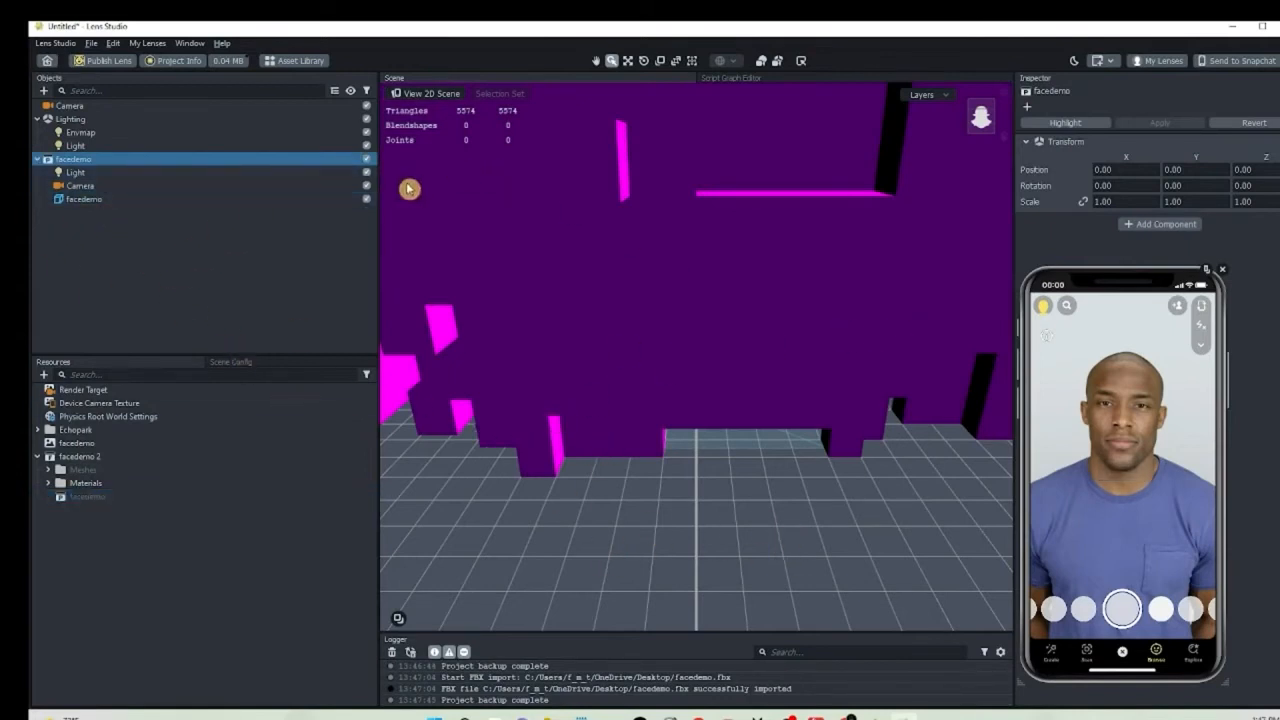
Link the scale axes of the facedemo mesh inside the prefab and set its scale to 10 uniformly.
{"action": "left_click", "coordinate": [297, 199]}
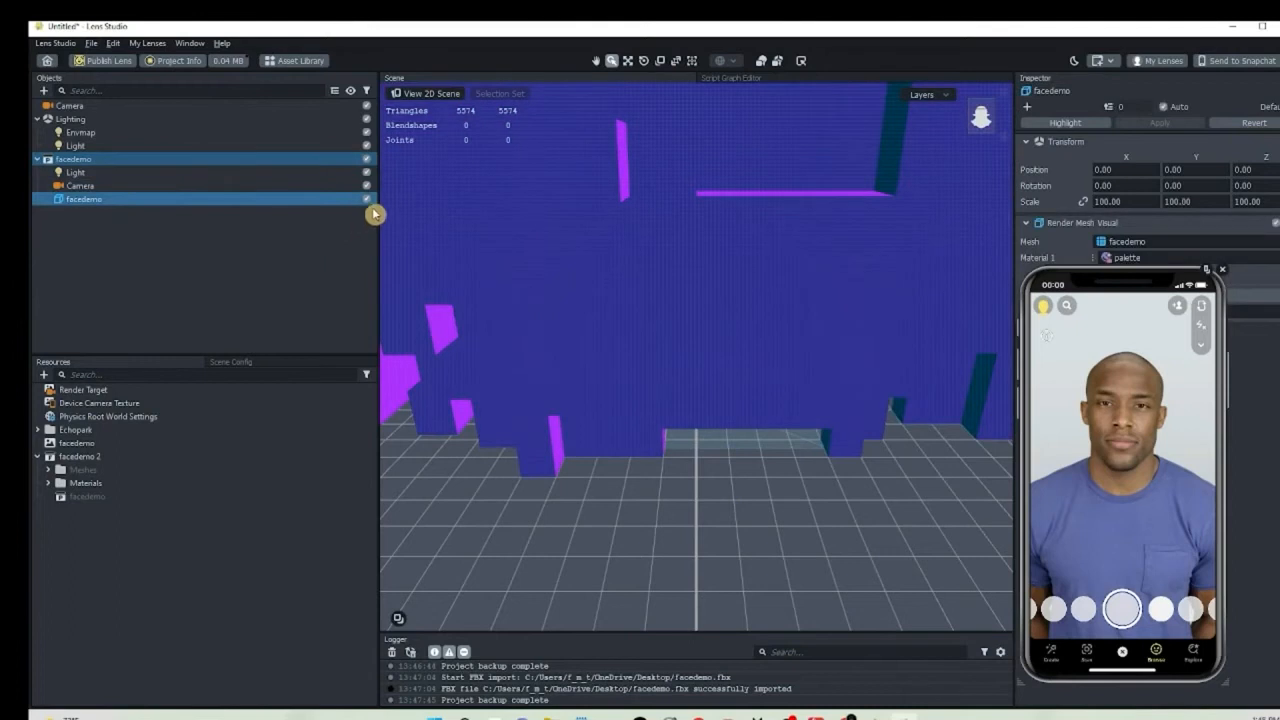
{"action": "left_click", "coordinate": [1084, 202]}
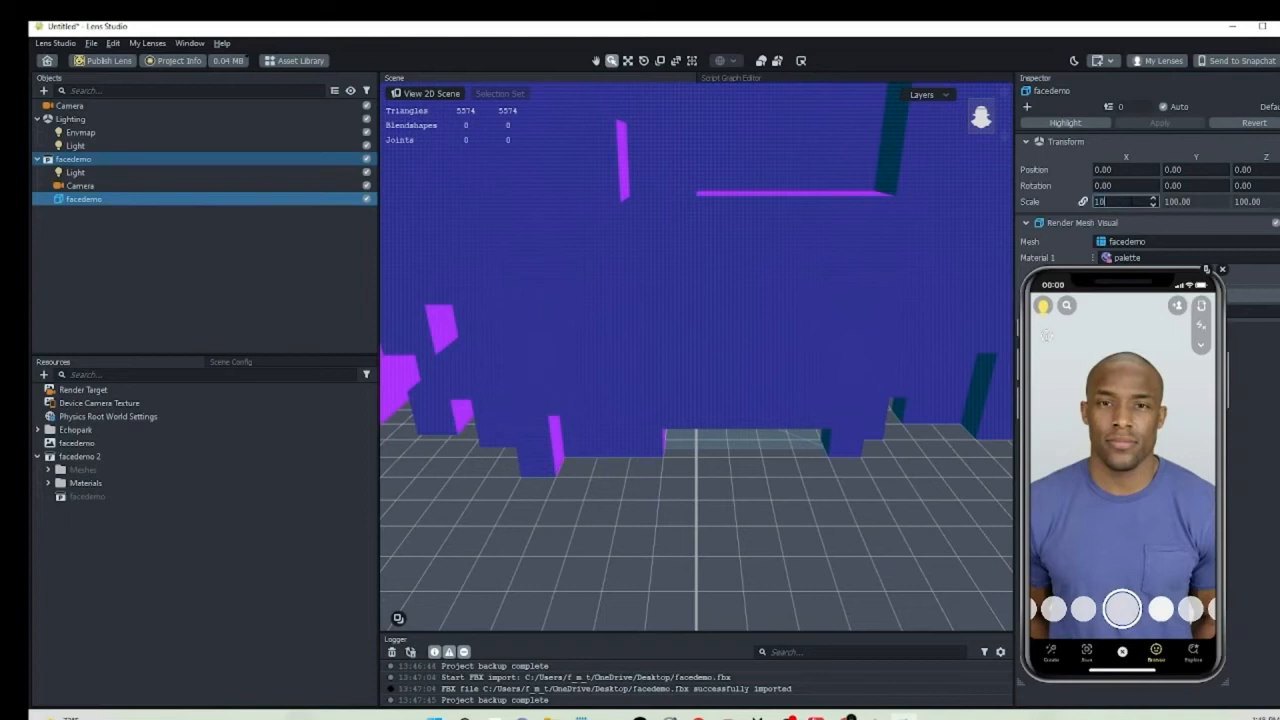
{"action": "key", "text": "Return"}
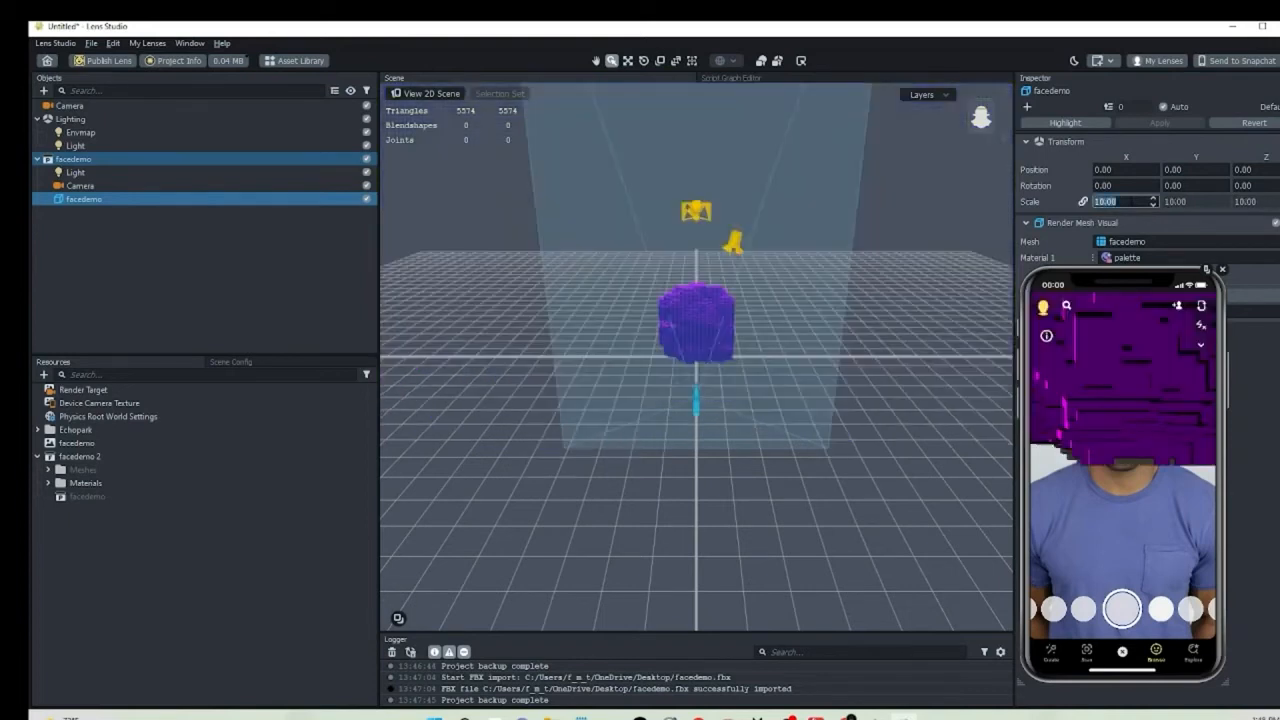
{"action": "left_click", "coordinate": [321, 292]}
{"action": "left_click", "coordinate": [293, 284]}
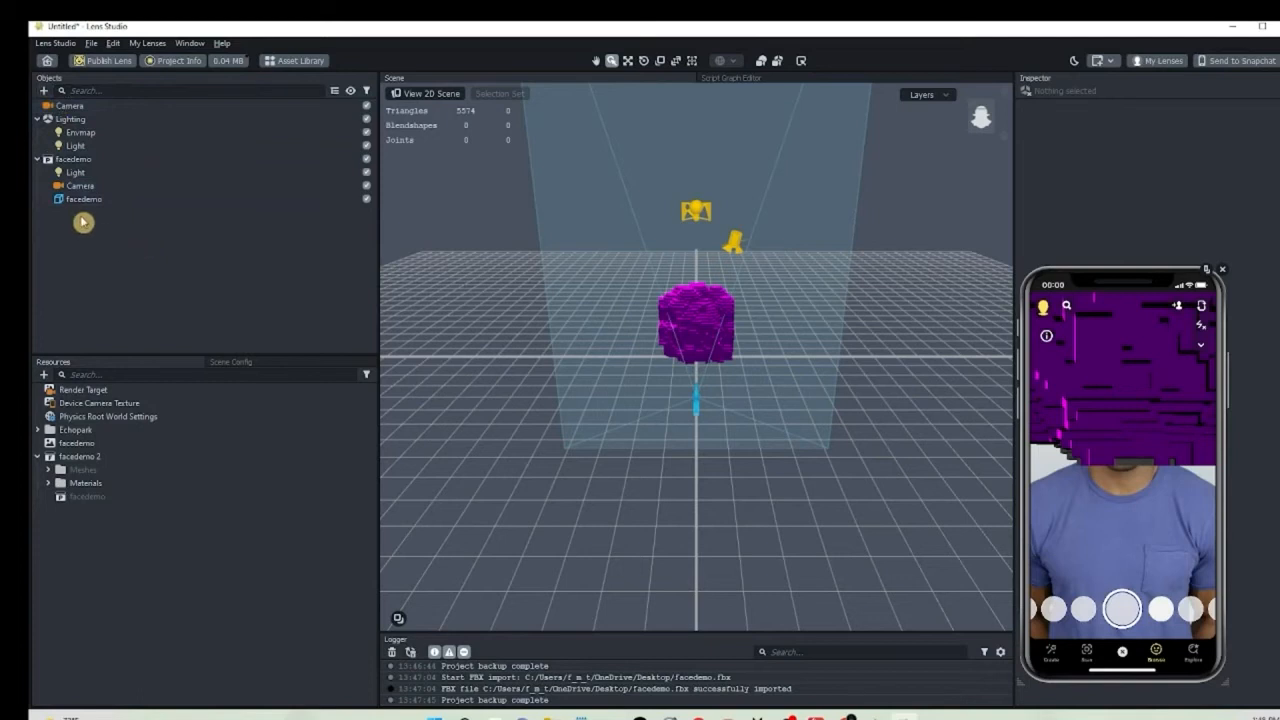
Add a Head Binding face effect to the scene.
{"action": "left_click", "coordinate": [43, 91]}
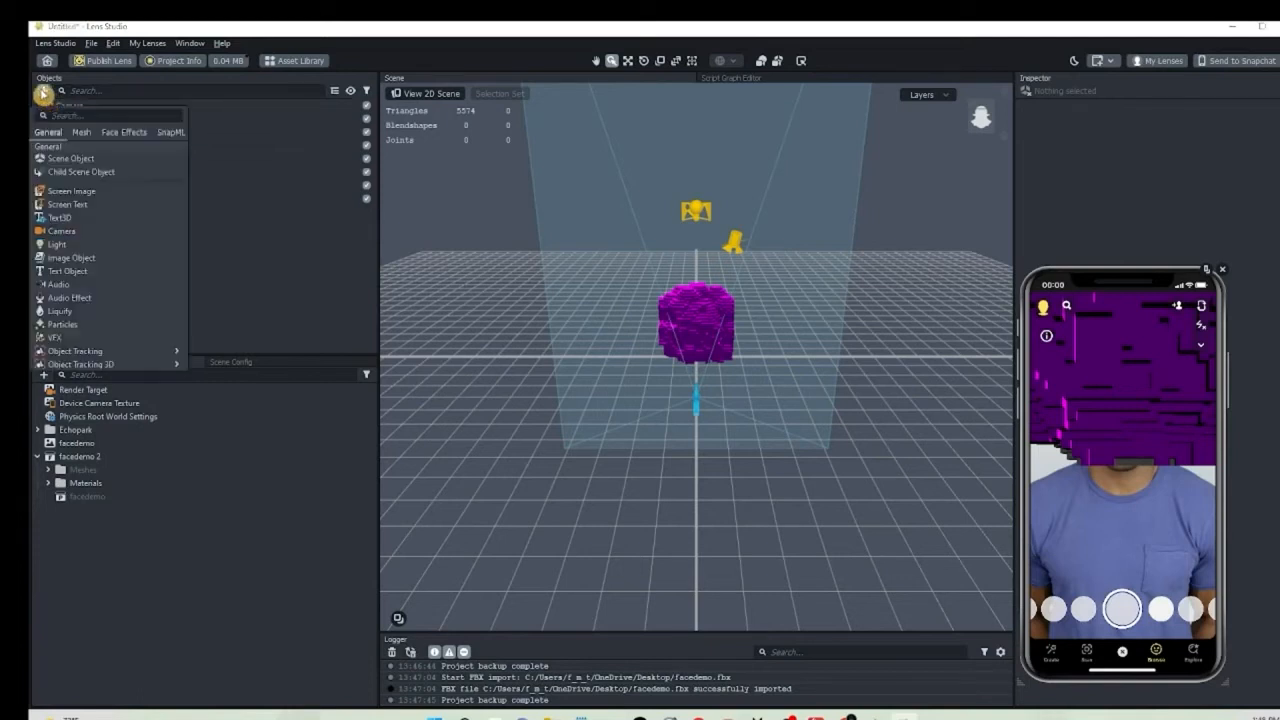
{"action": "left_click", "coordinate": [120, 133]}
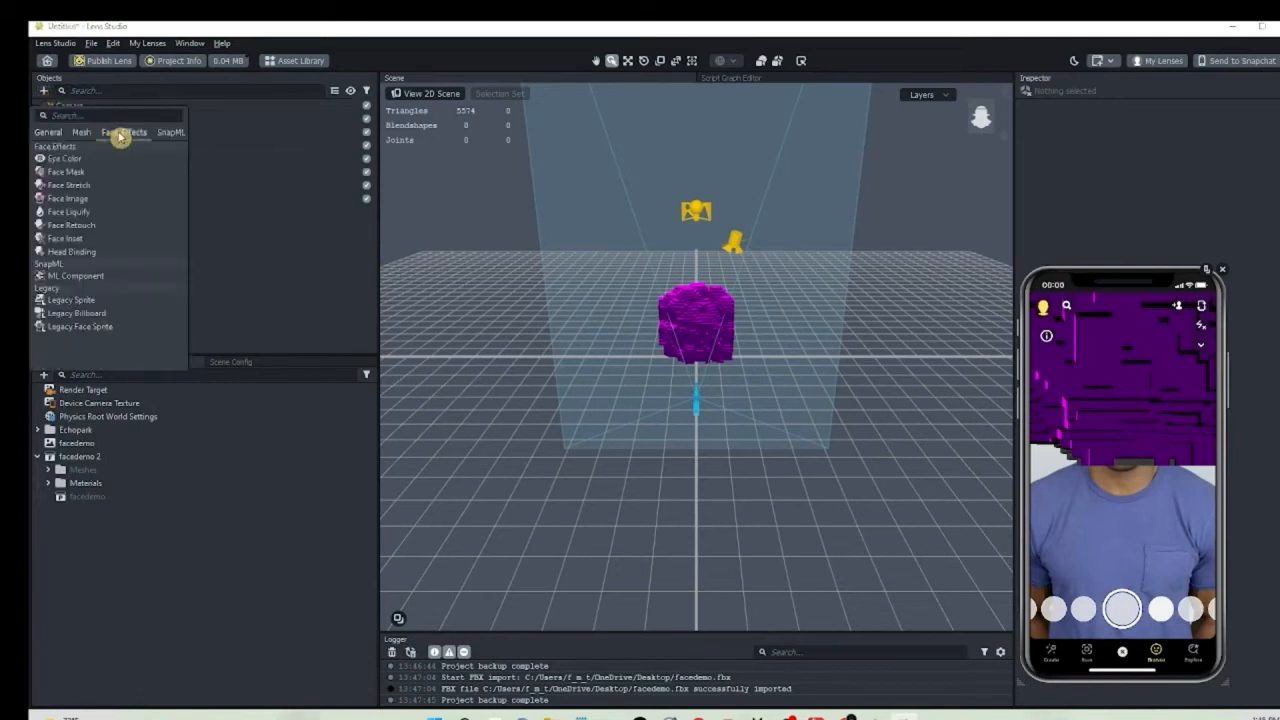
{"action": "left_click", "coordinate": [81, 251]}
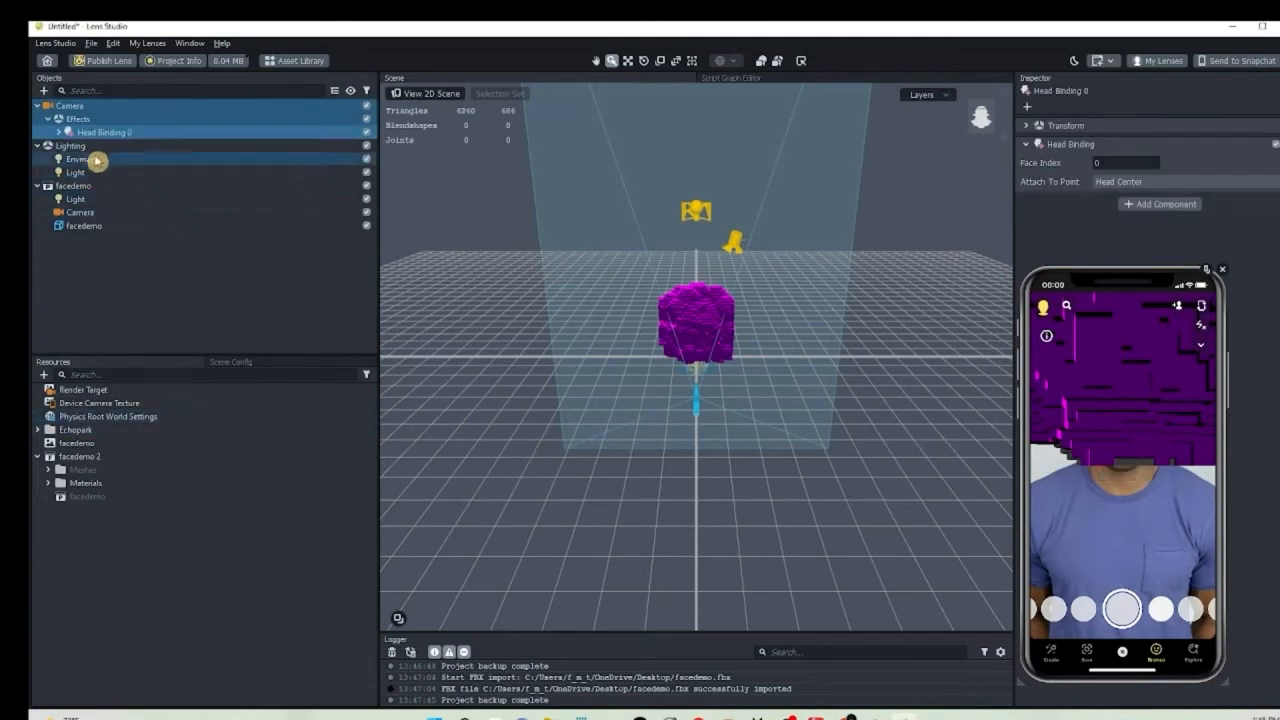
Make the facedemo mesh a child of the Head Binding object so it follows the head.
{"action": "left_click", "coordinate": [104, 227]}
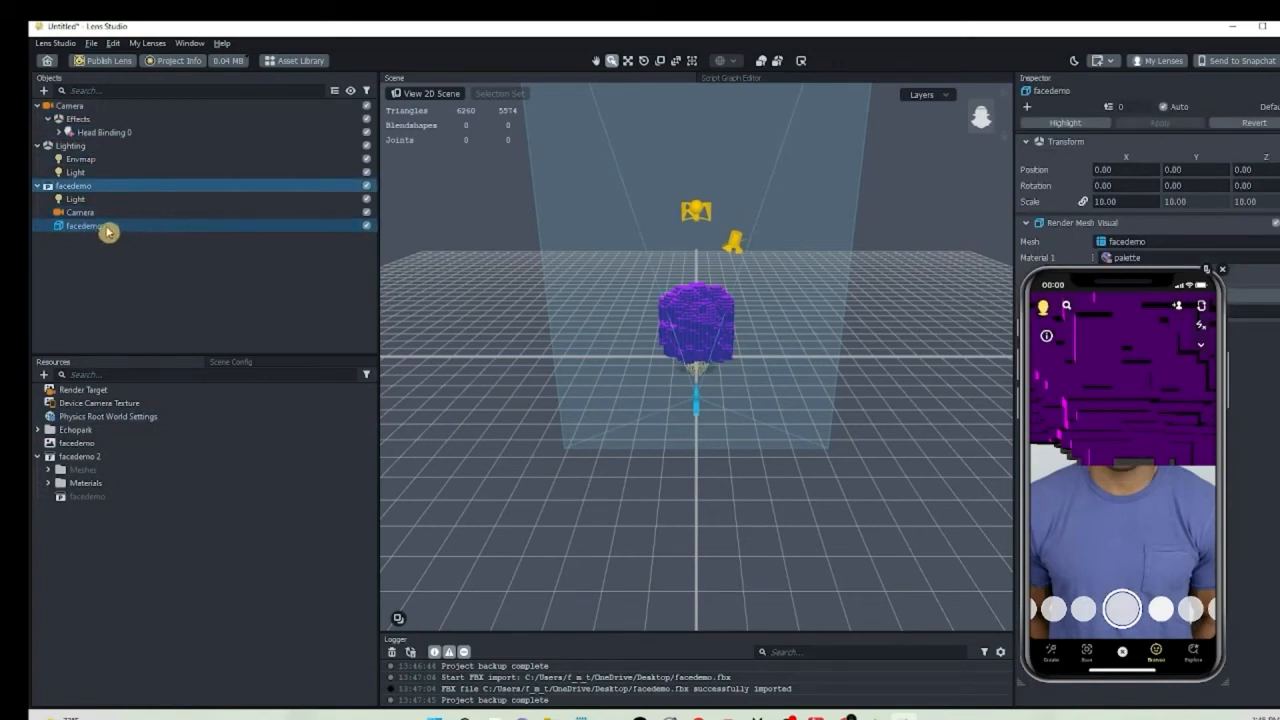
{"action": "left_click_drag", "start_coordinate": [108, 232], "coordinate": [104, 140]}
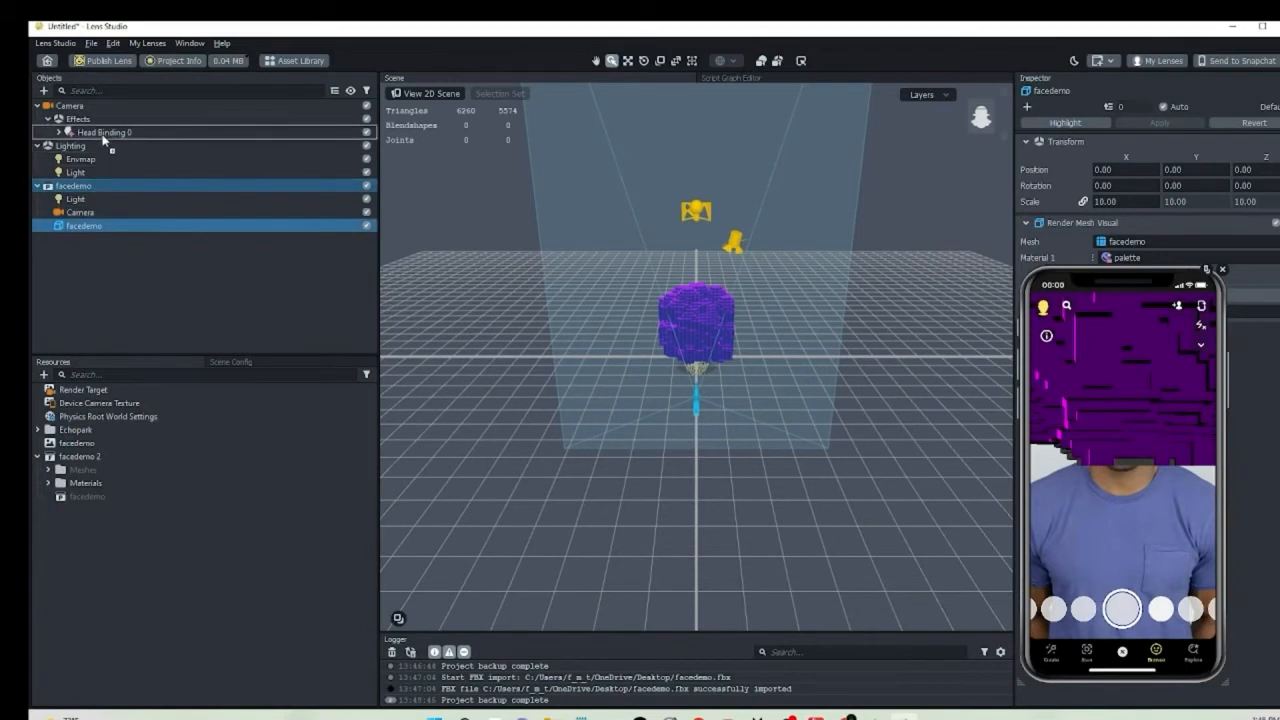
{"action": "mouse_move", "coordinate": [104, 140]}
{"action": "left_mouse_down"}
{"action": "mouse_move", "coordinate": [99, 114]}
{"action": "mouse_move", "coordinate": [98, 132]}
{"action": "left_mouse_up"}
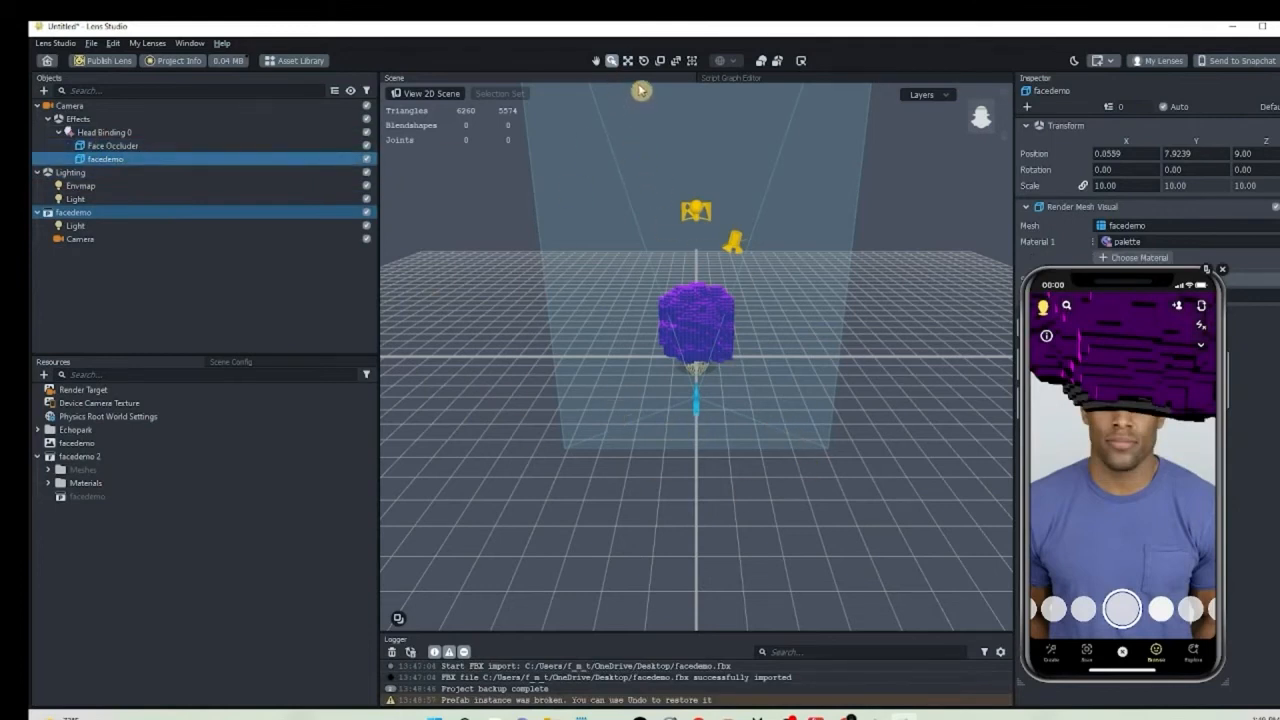
Disable the light imported with facedemo and rotate the head mesh about half a turn around its vertical axis to face the camera.
{"action": "left_click", "coordinate": [364, 228]}
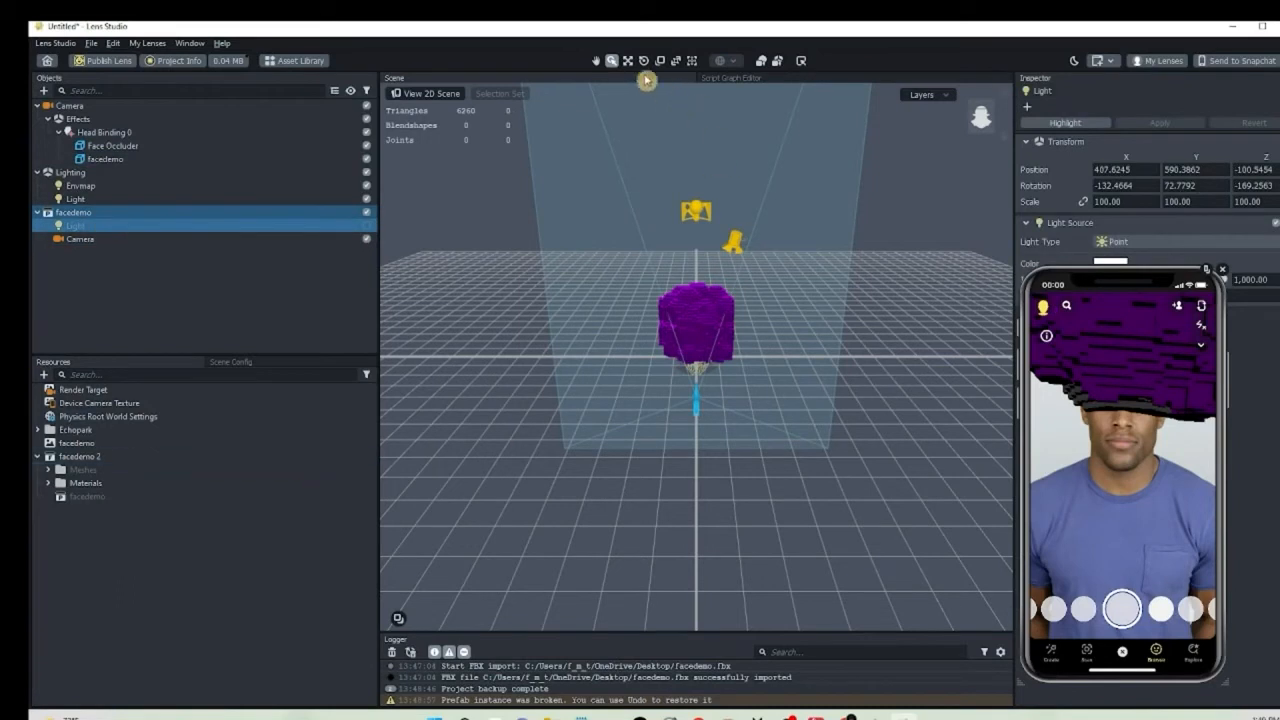
{"action": "left_click", "coordinate": [692, 328]}
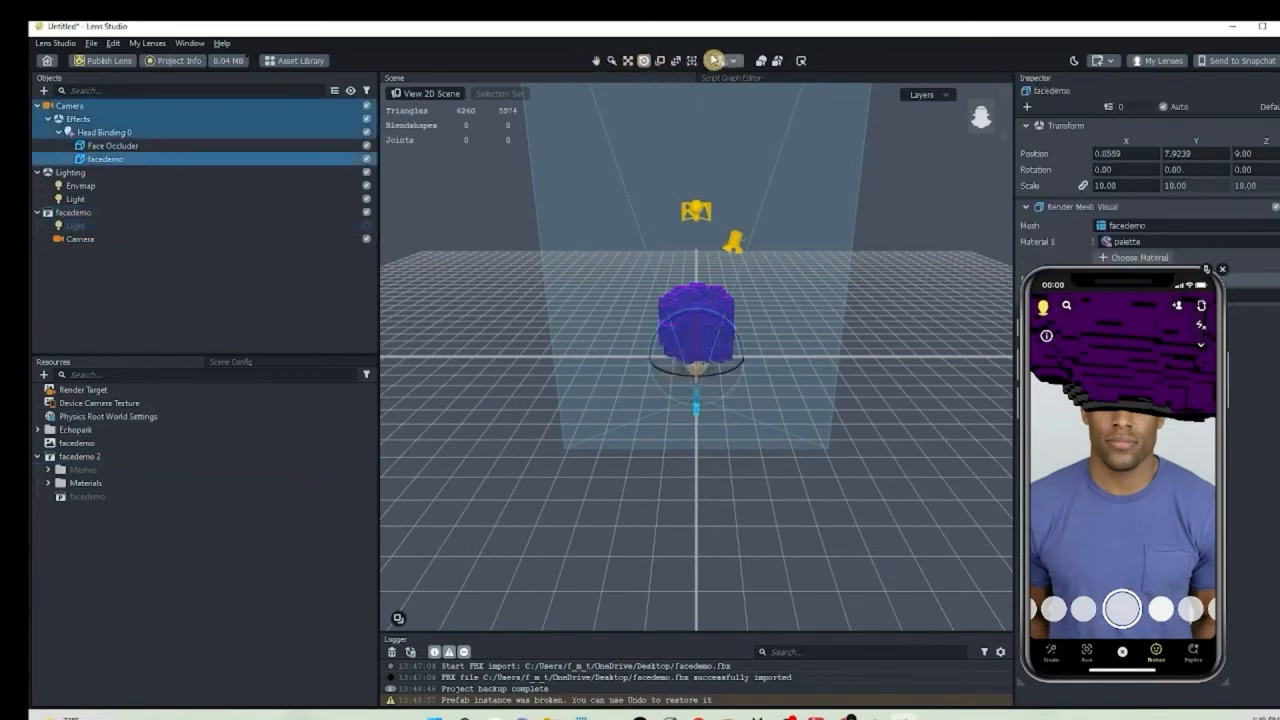
{"action": "left_click", "coordinate": [627, 61]}
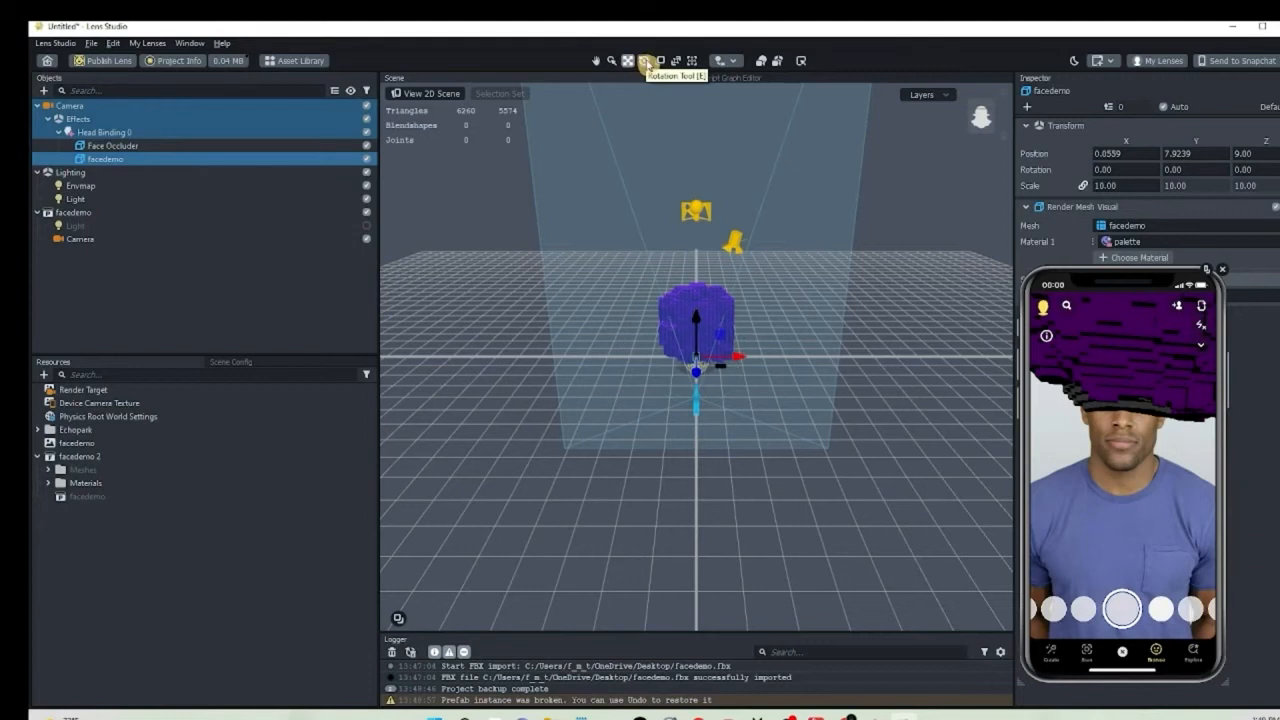
{"action": "left_click", "coordinate": [644, 61]}
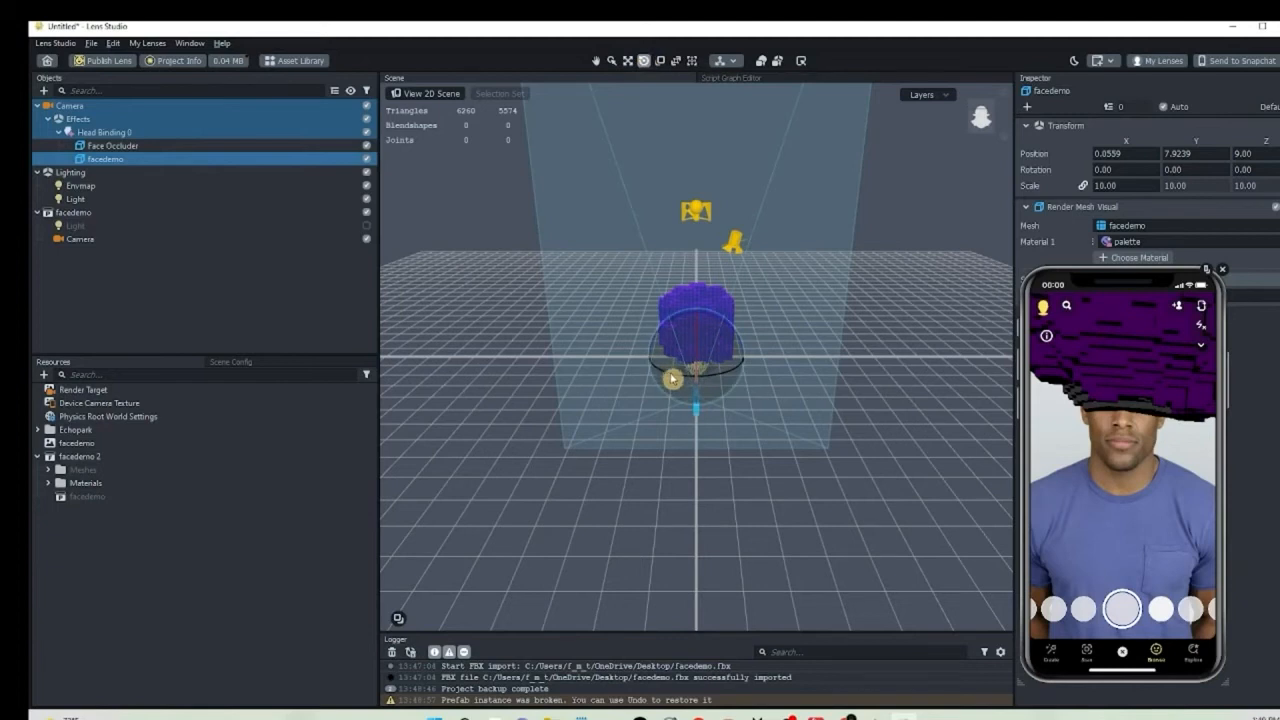
{"action": "left_click_drag", "start_coordinate": [672, 379], "coordinate": [738, 372]}
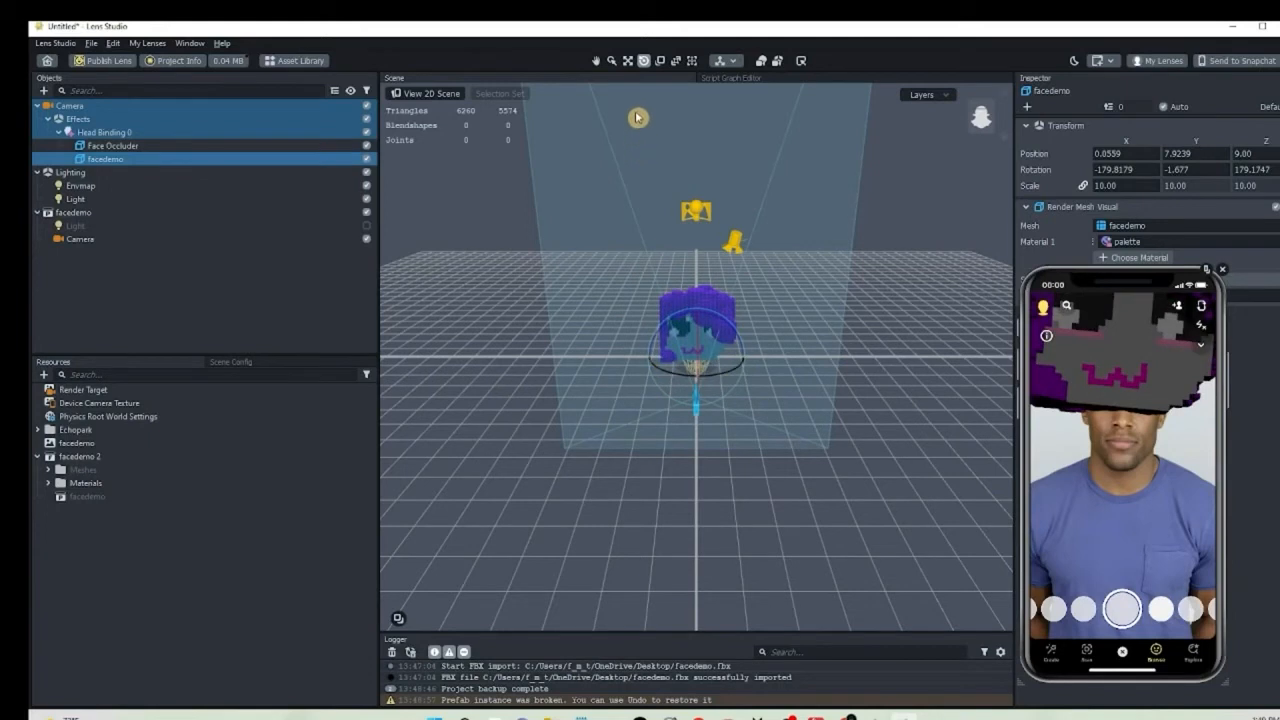
Lower the head mesh to a Y position of about -0.44 and tilt it slightly sideways to fit the face.
{"action": "left_click", "coordinate": [627, 60]}
{"action": "left_click_drag", "start_coordinate": [700, 322], "coordinate": [699, 340]}
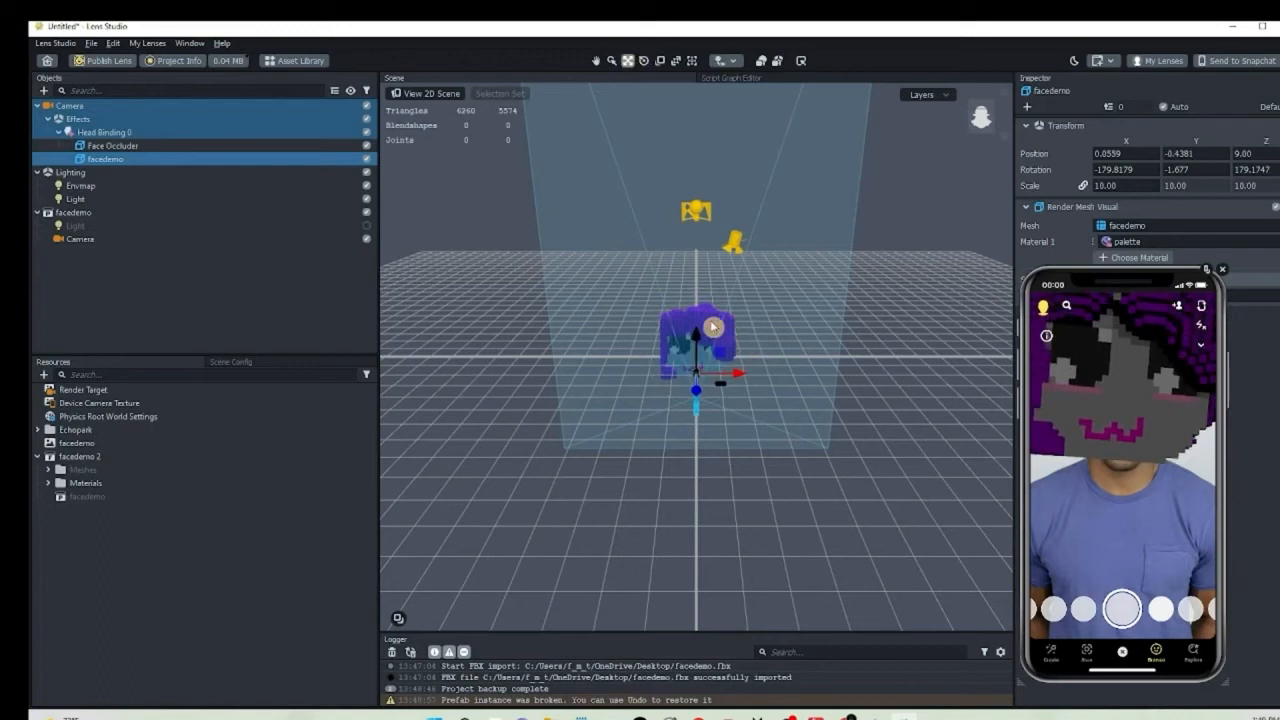
{"action": "left_click", "coordinate": [643, 60]}
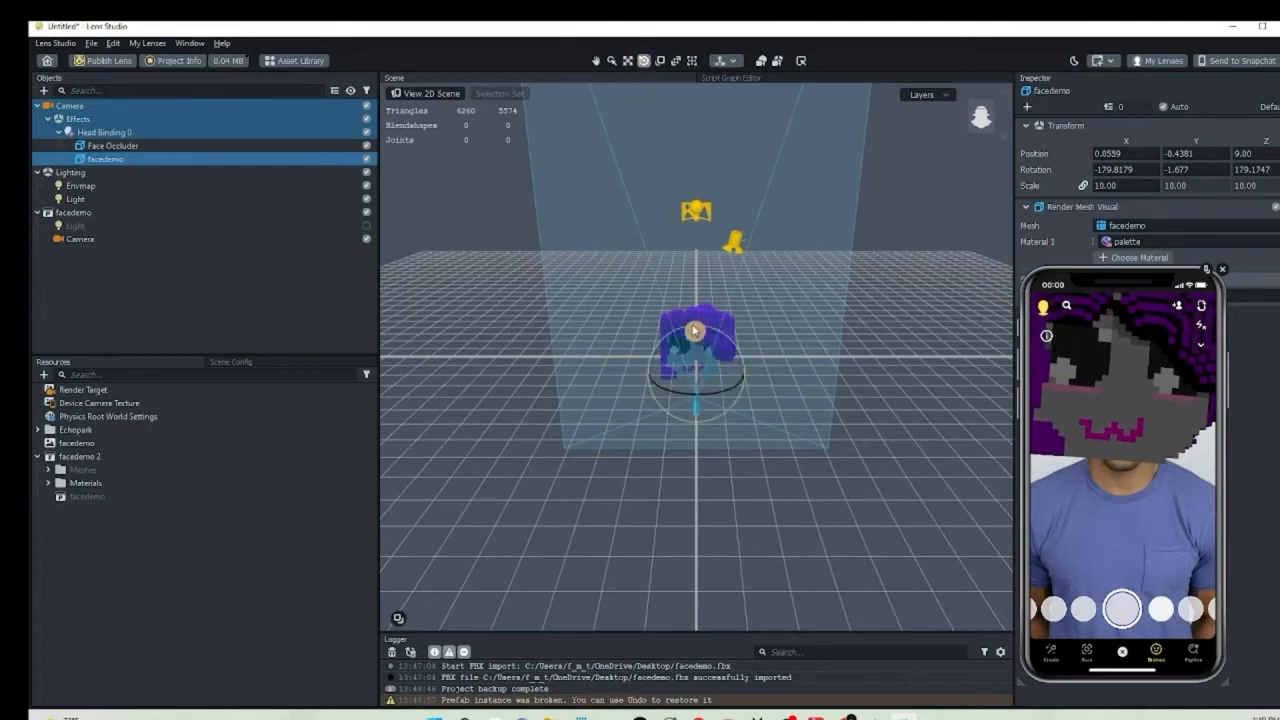
{"action": "left_click_drag", "start_coordinate": [693, 333], "coordinate": [691, 334]}
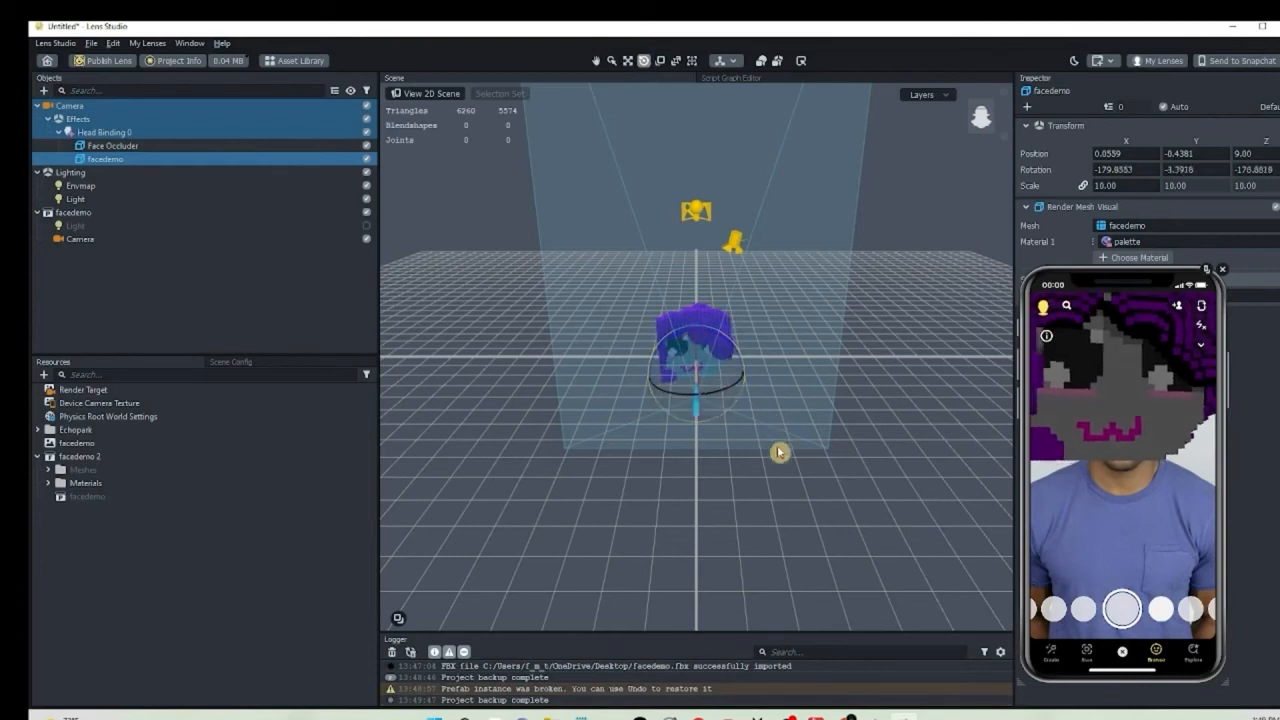
Move the facedemo mesh back along its depth axis to a Z position of about 7.30.
{"action": "middle_click_drag", "start_coordinate": [748, 553], "coordinate": [751, 553]}
{"action": "middle_click_drag", "start_coordinate": [675, 570], "coordinate": [641, 541]}
{"action": "left_click_drag", "start_coordinate": [641, 541], "coordinate": [727, 541], "text": "alt"}
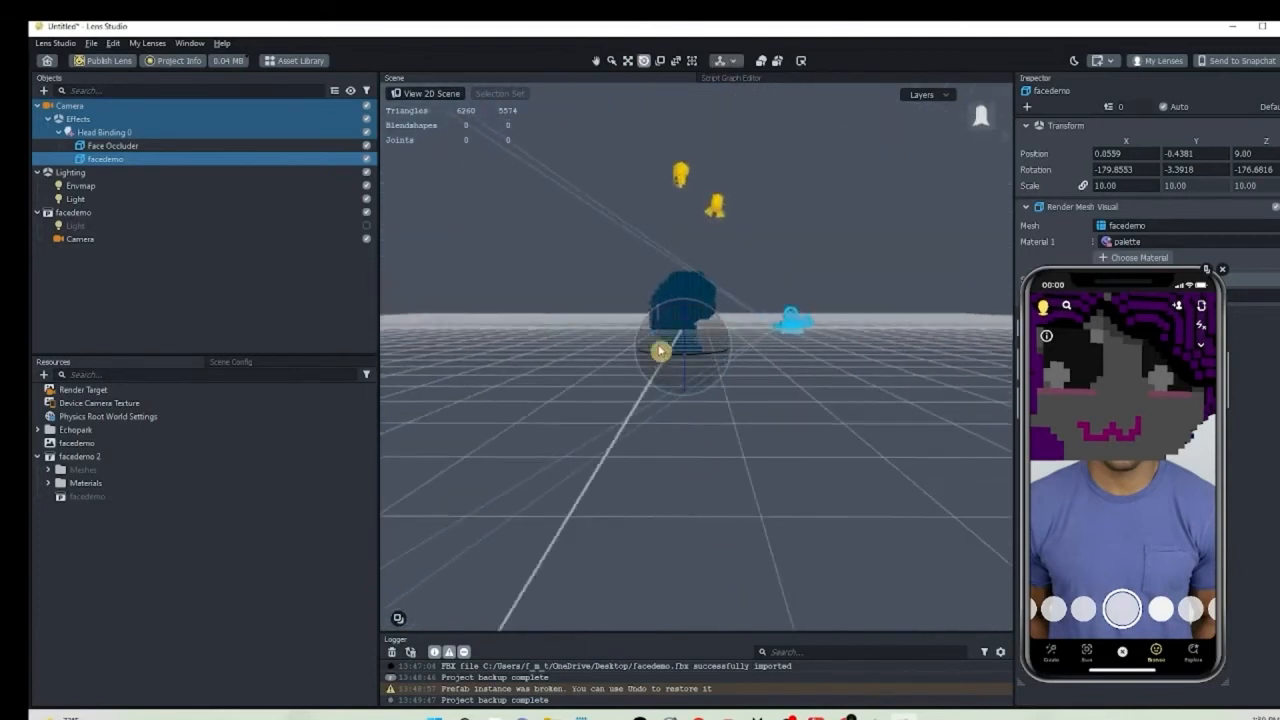
{"action": "left_click", "coordinate": [628, 61]}
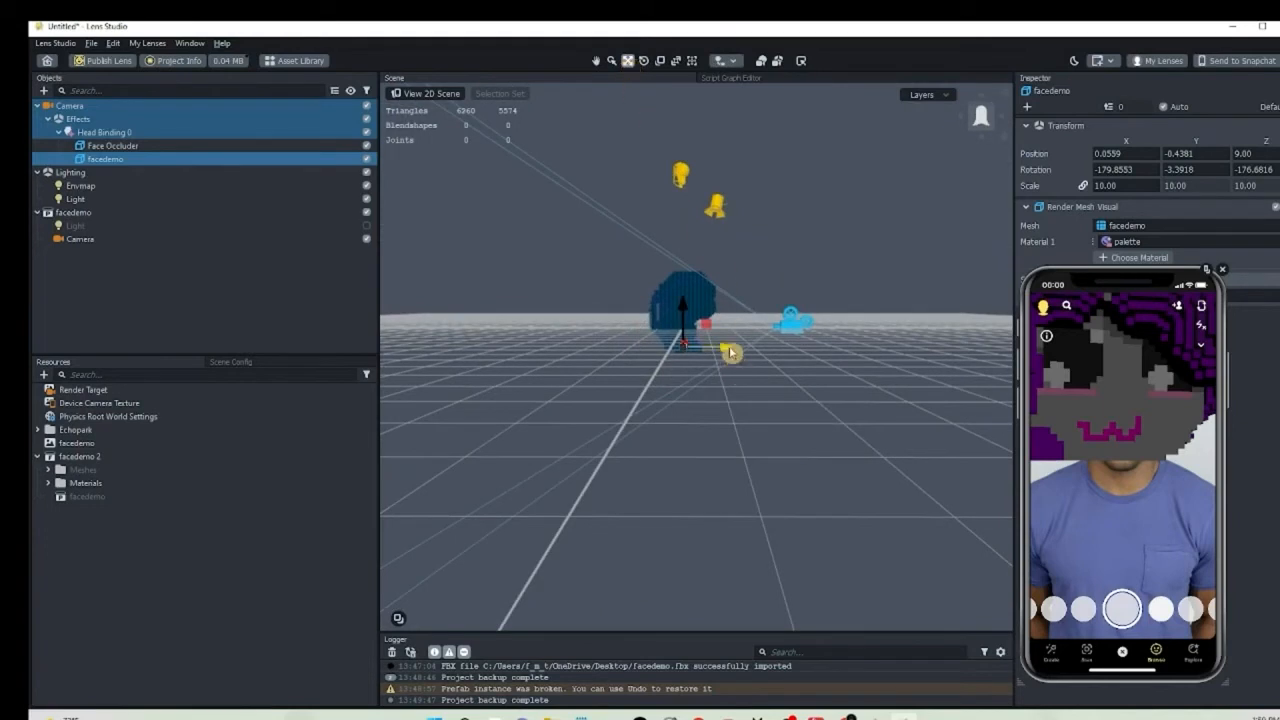
{"action": "mouse_move", "coordinate": [731, 352]}
{"action": "left_mouse_down"}
{"action": "mouse_move", "coordinate": [706, 349]}
{"action": "mouse_move", "coordinate": [727, 360]}
{"action": "left_mouse_up"}
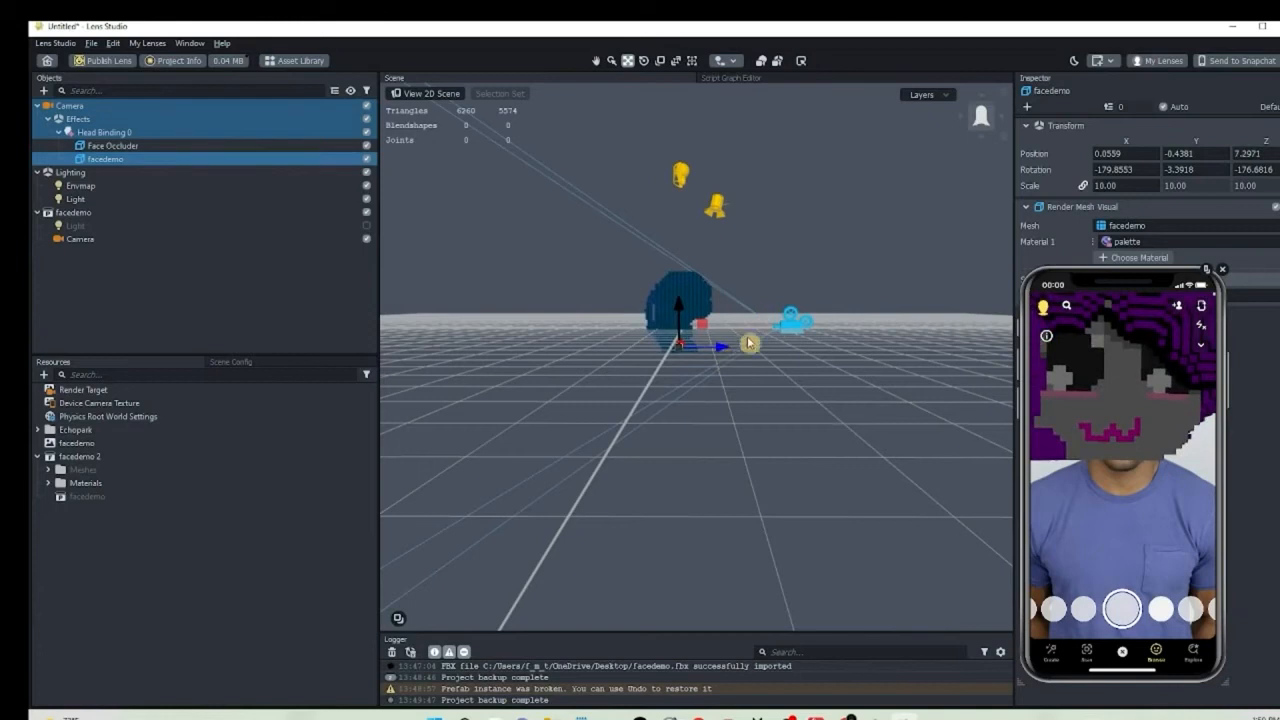
Compare the head with the Face Occluder on and off, leaving the occluder disabled.
{"action": "left_click", "coordinate": [369, 150]}
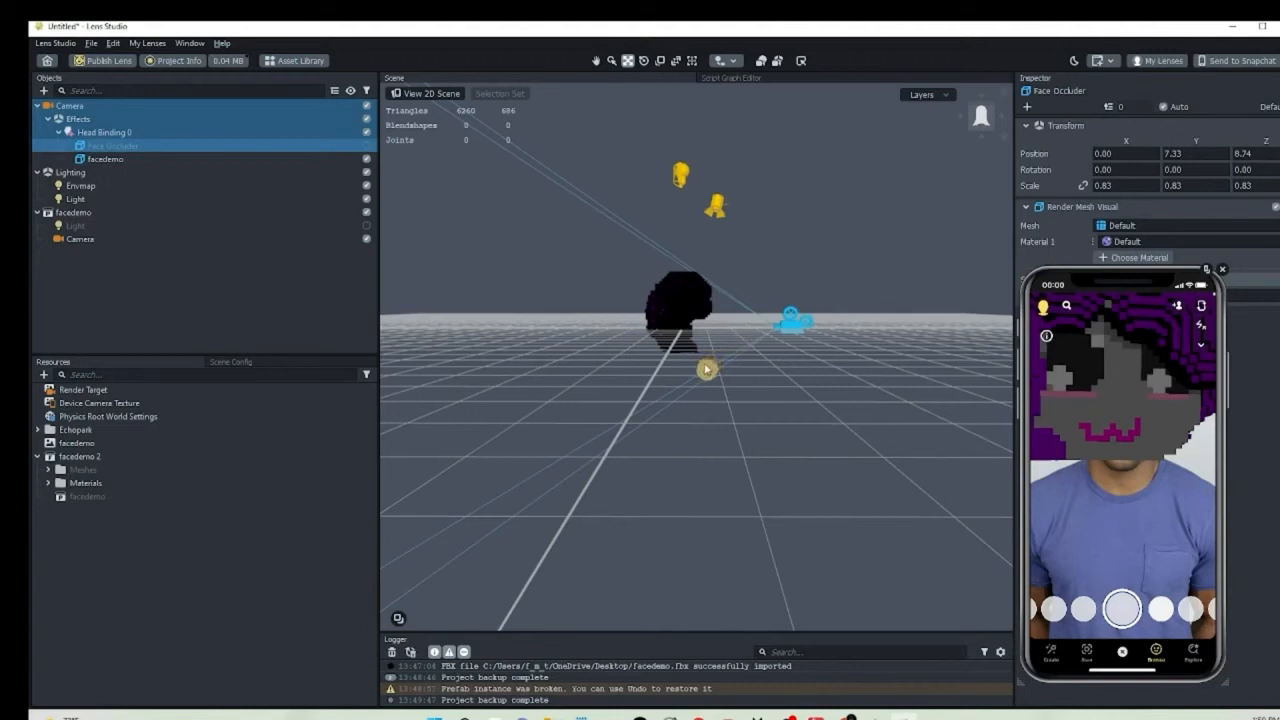
{"action": "left_click", "coordinate": [366, 153]}
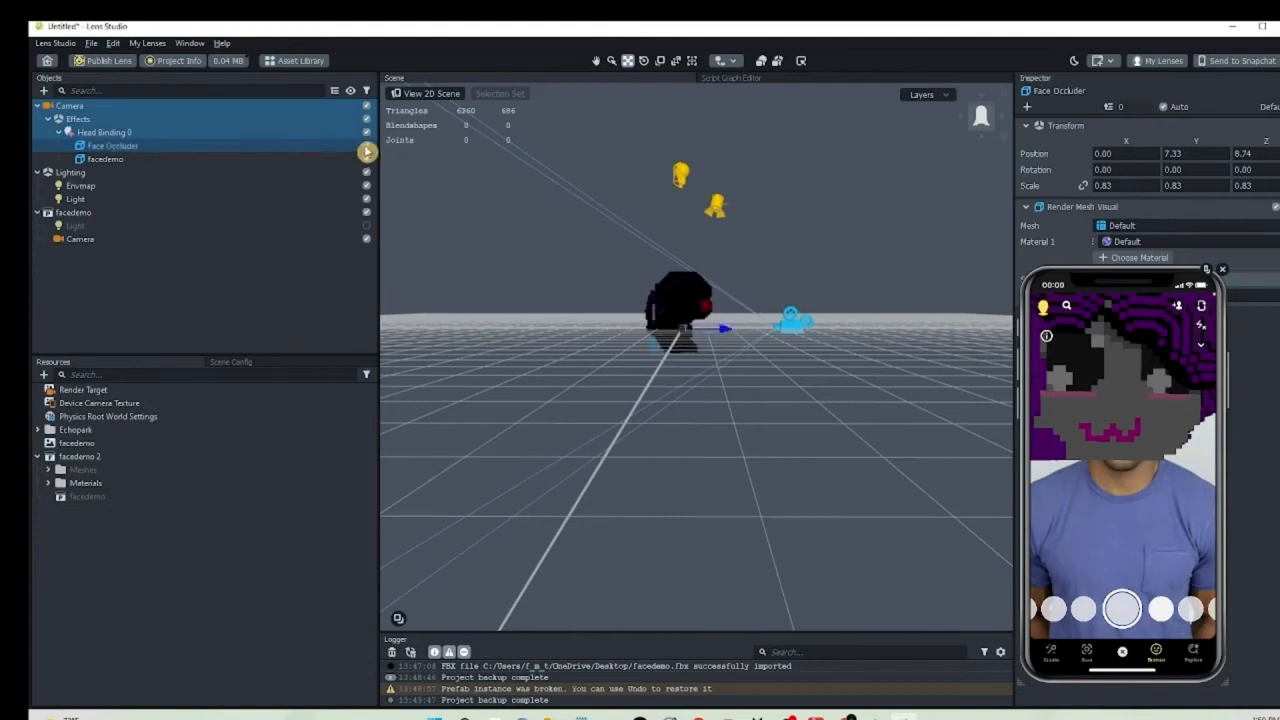
{"action": "left_click", "coordinate": [367, 152]}
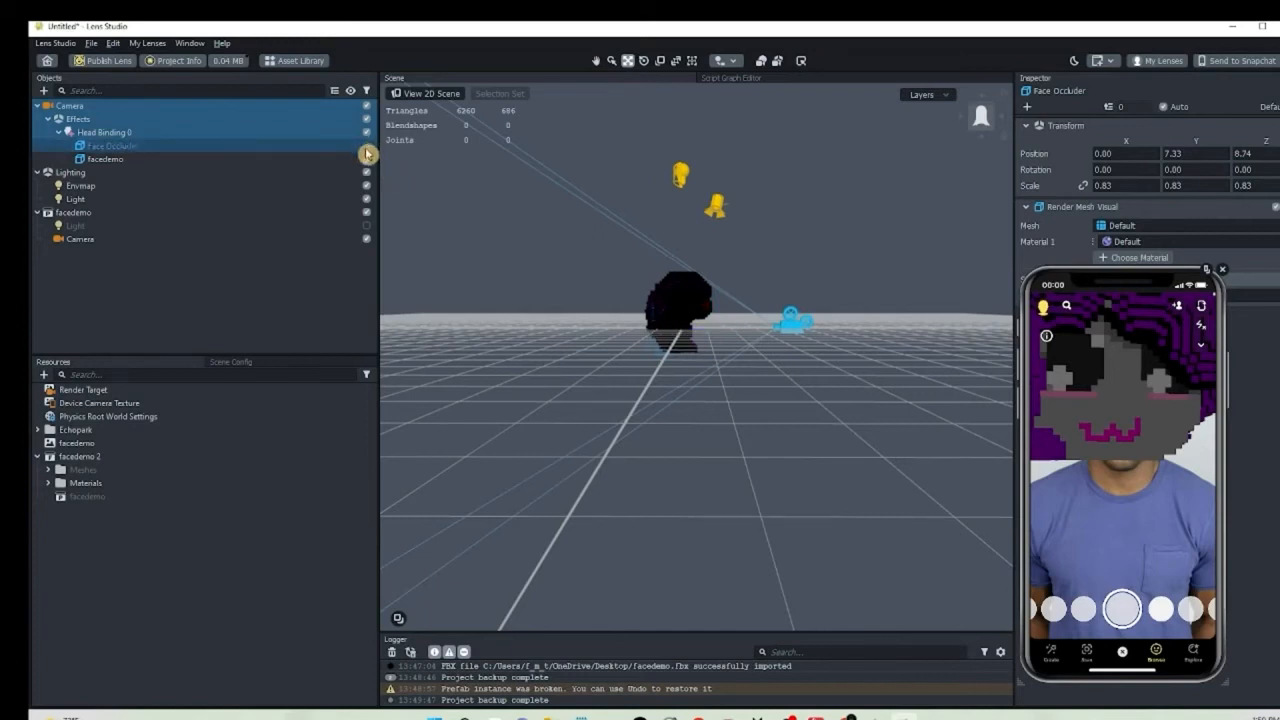
{"action": "left_click_drag", "start_coordinate": [697, 331], "coordinate": [652, 320], "text": "alt"}
{"action": "right_click_drag", "start_coordinate": [636, 321], "coordinate": [677, 325]}
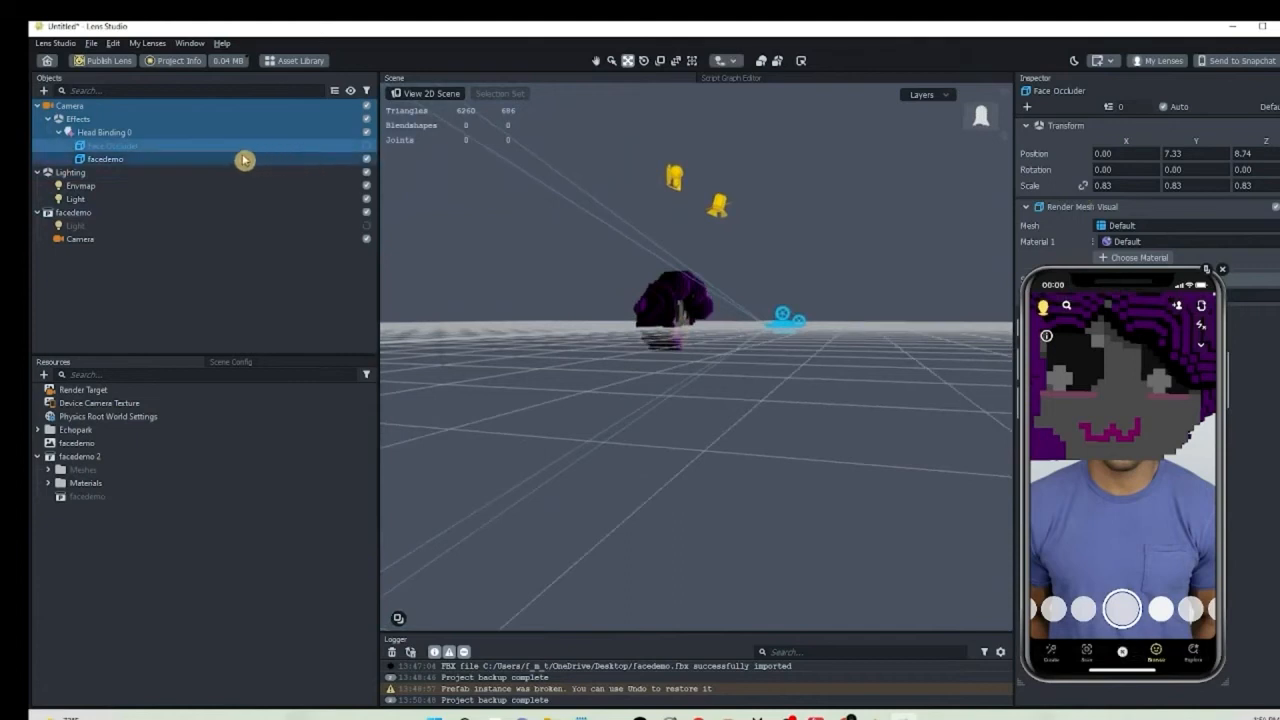
Scale the facedemo mesh uniformly to 8.60, shift it forward, and lower it to a Y position of about -3.02.
{"action": "left_click", "coordinate": [105, 159]}
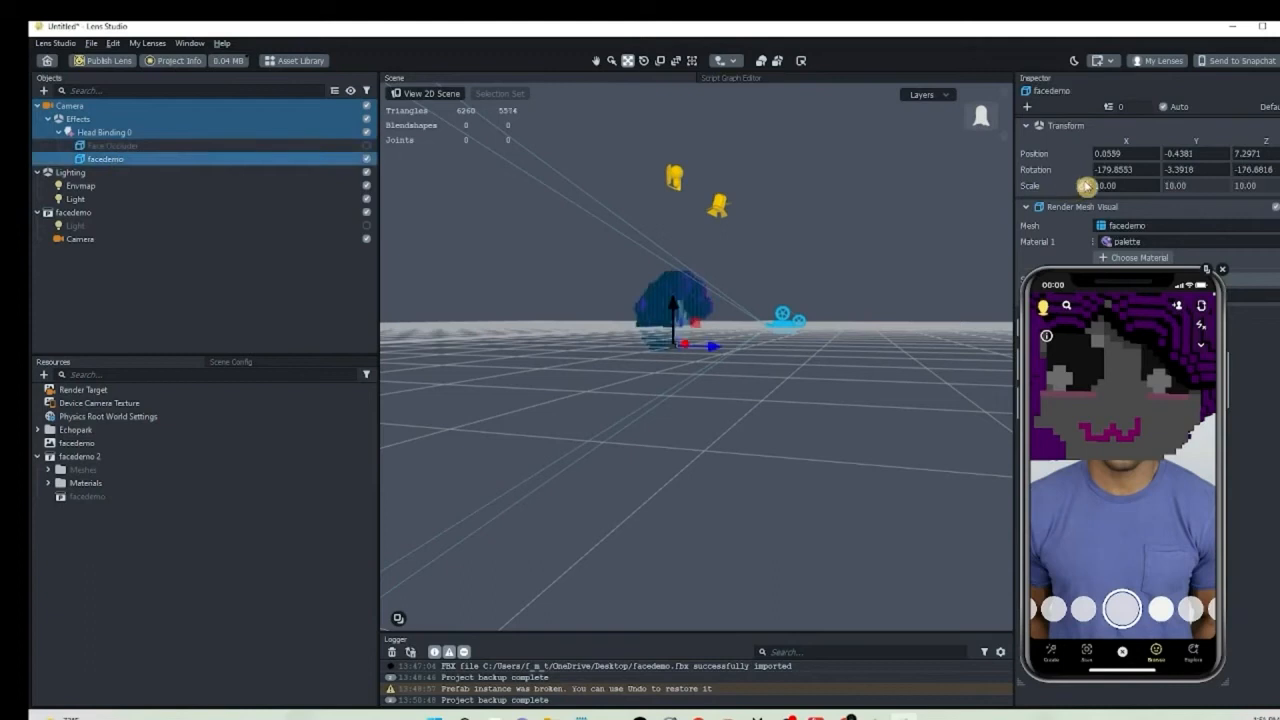
{"action": "scroll", "coordinate": [1155, 190], "scroll_direction": "down", "scroll_amount": 7}
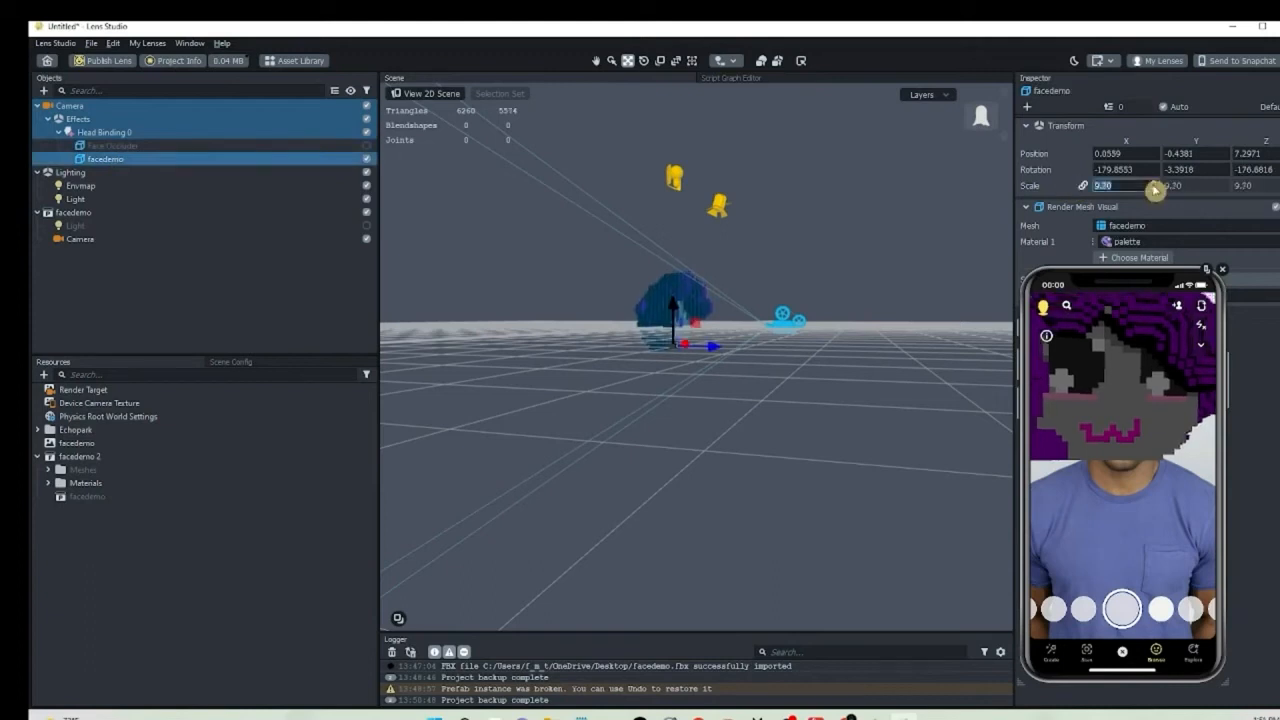
{"action": "scroll", "coordinate": [1155, 190], "scroll_direction": "down", "scroll_amount": 5}
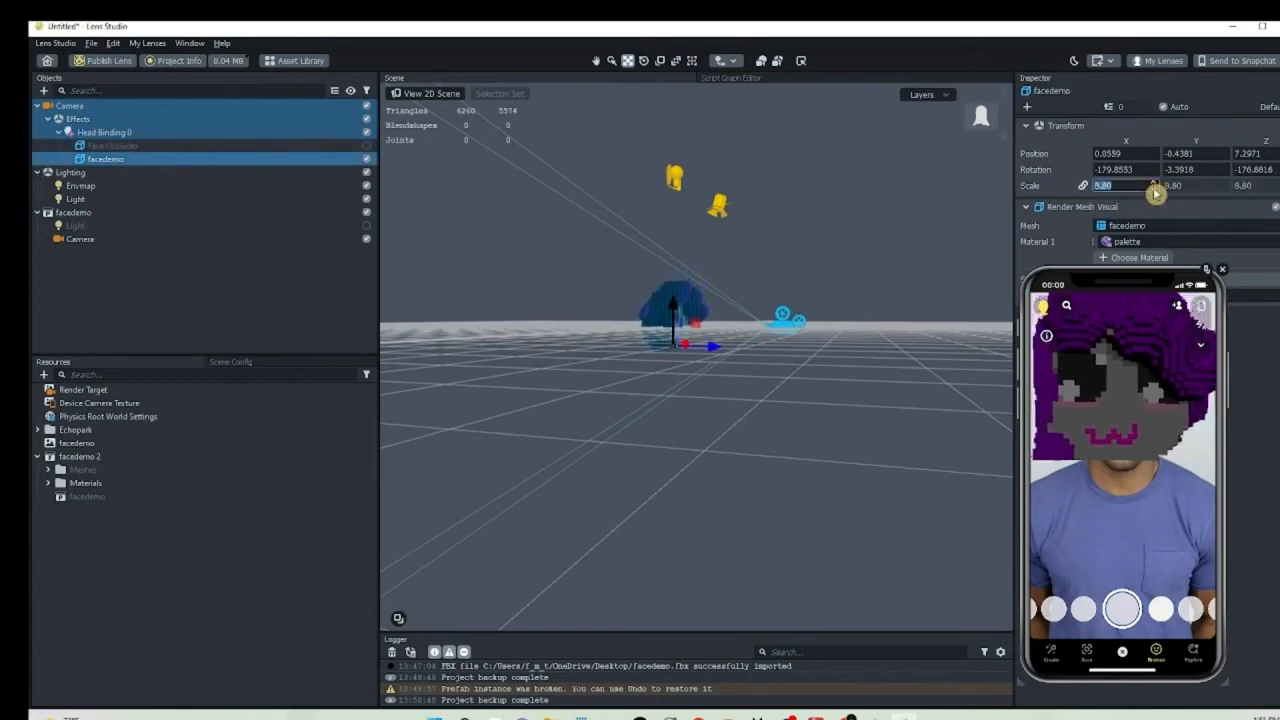
{"action": "left_click_drag", "start_coordinate": [712, 347], "coordinate": [723, 351]}
{"action": "left_click_drag", "start_coordinate": [684, 305], "coordinate": [681, 308]}
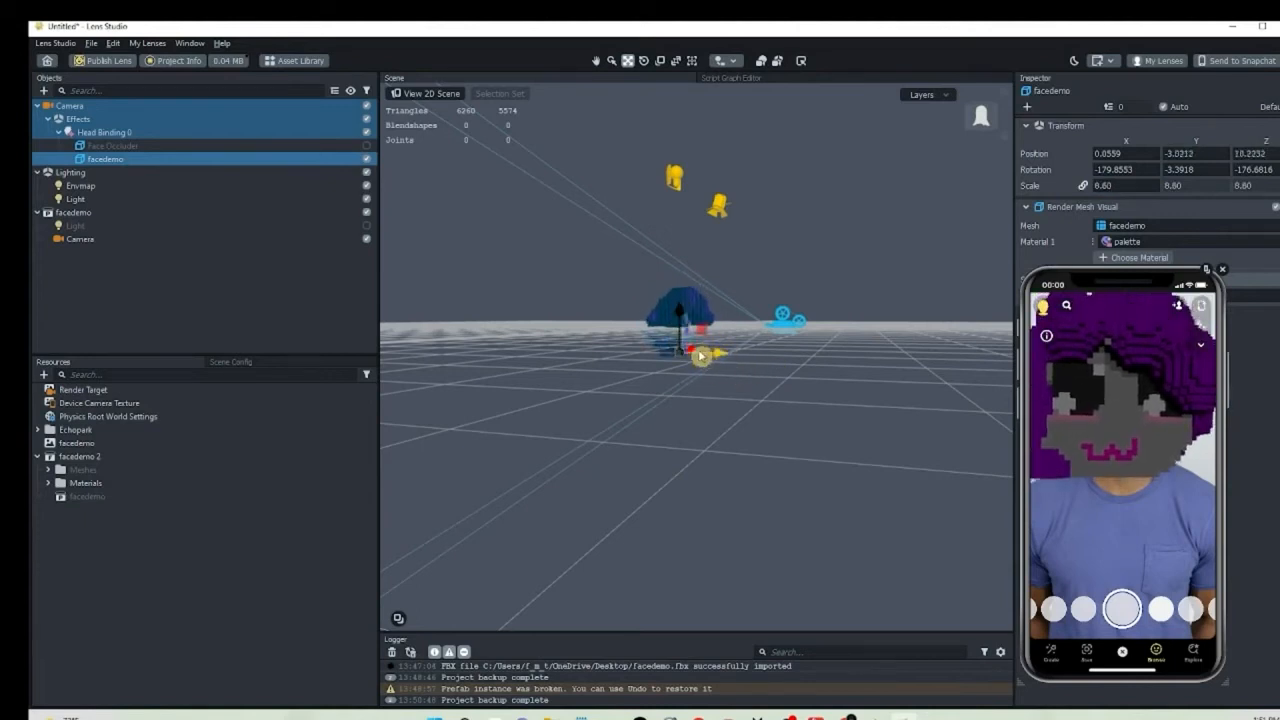
Re-enable the Face Occluder and move the facedemo mesh back to a Z position of about 6.09.
{"action": "left_click", "coordinate": [366, 146]}
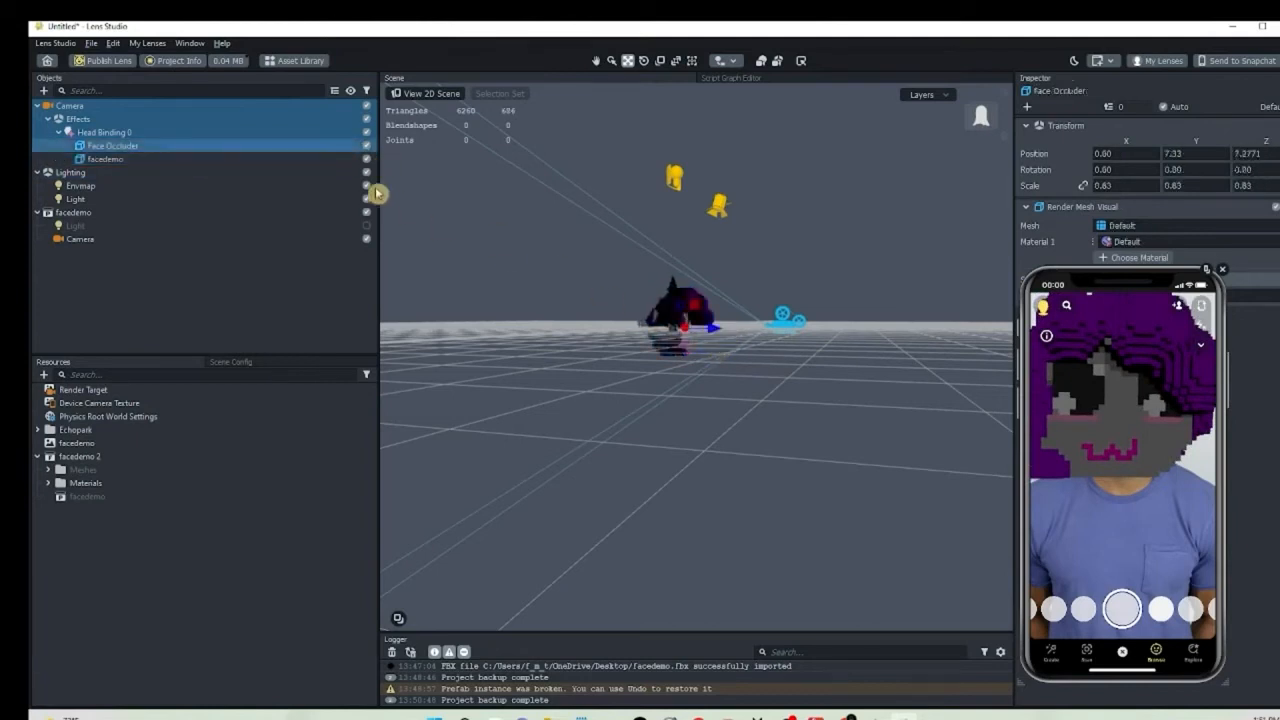
{"action": "left_click", "coordinate": [289, 158]}
{"action": "left_click_drag", "start_coordinate": [722, 356], "coordinate": [712, 357]}
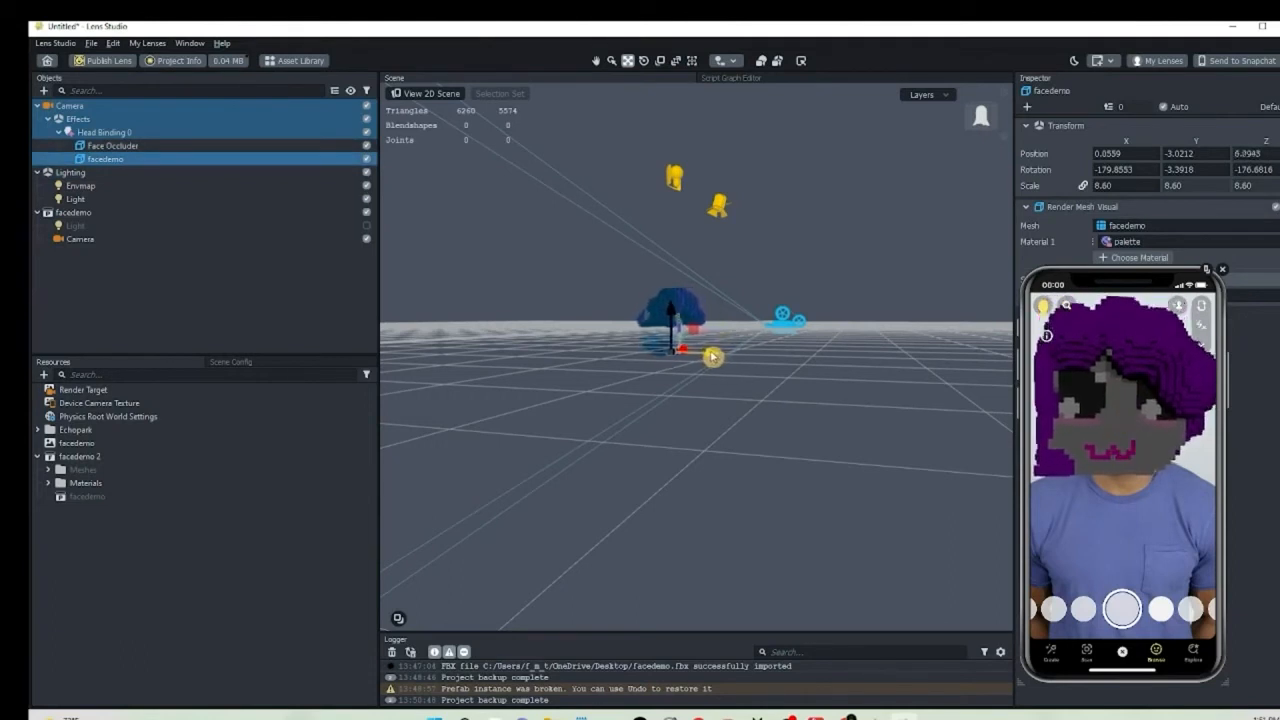
Disable the Face Occluder under Head Binding and check the voxel head from the front.
{"action": "left_click", "coordinate": [367, 147]}
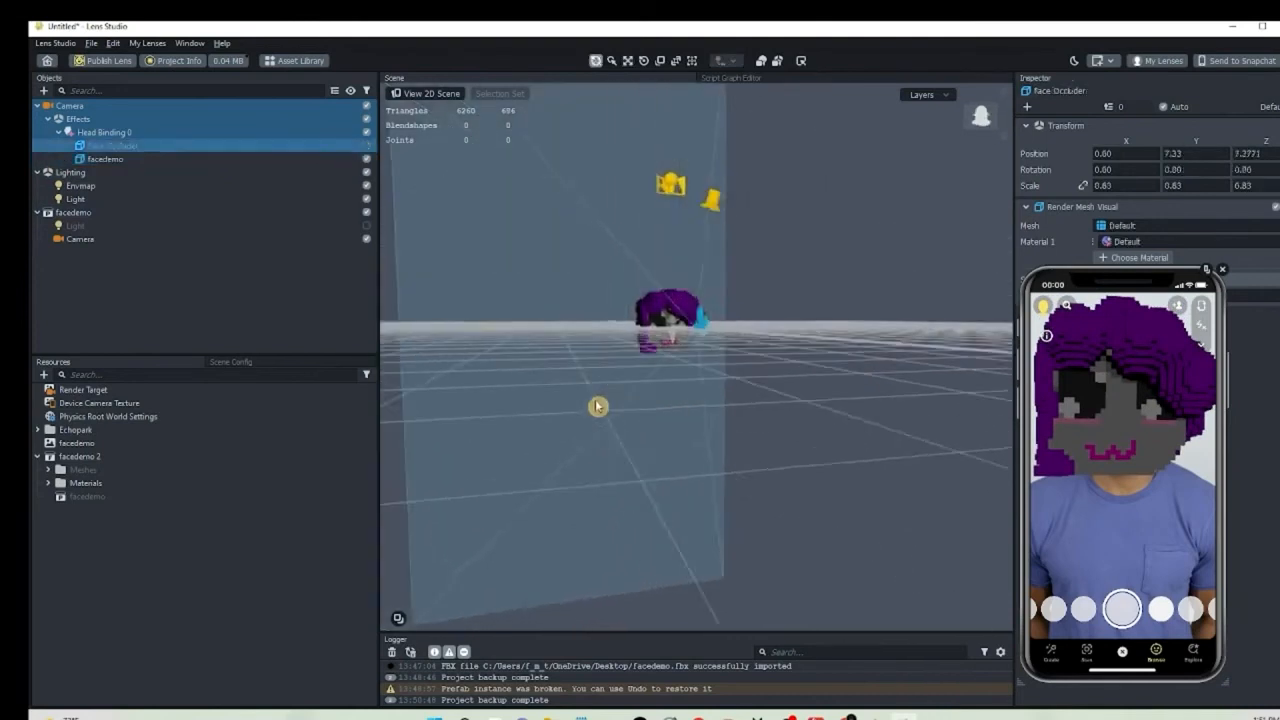
{"action": "scroll", "coordinate": [677, 434], "scroll_direction": "up", "scroll_amount": 5}
{"action": "right_click_drag", "start_coordinate": [683, 414], "coordinate": [696, 430]}
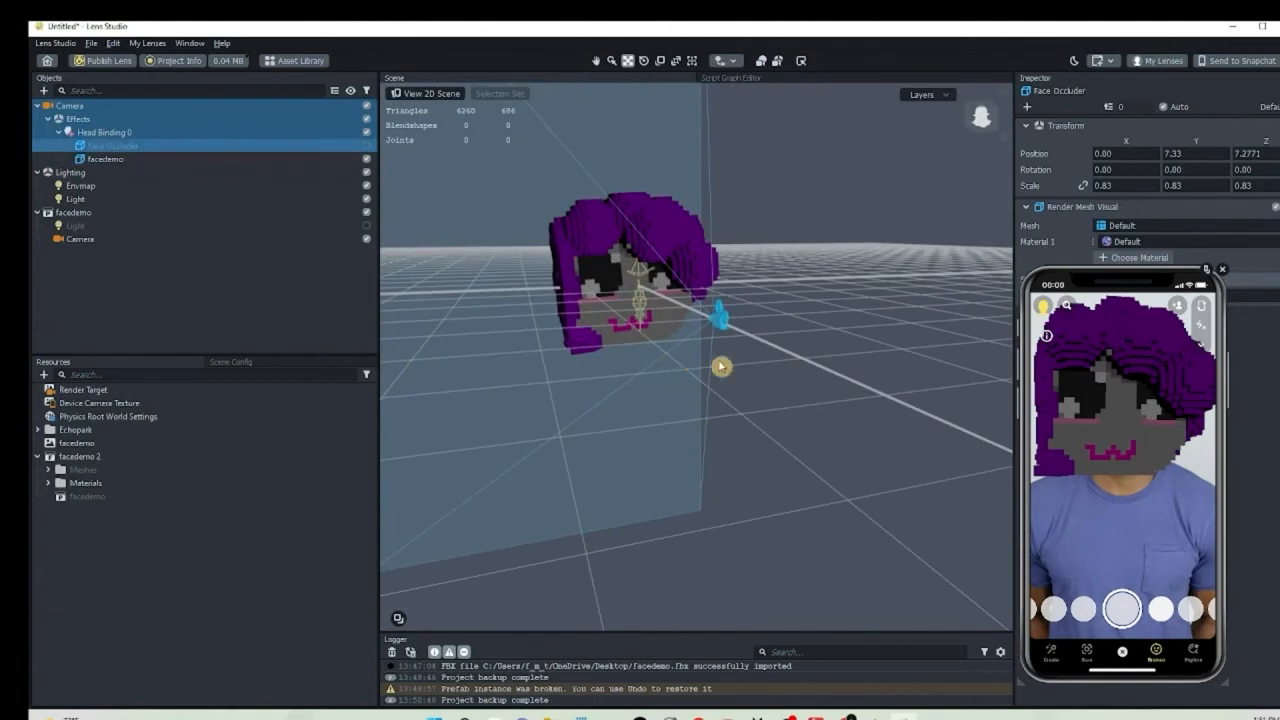
{"action": "right_click_drag", "start_coordinate": [721, 367], "coordinate": [717, 369]}
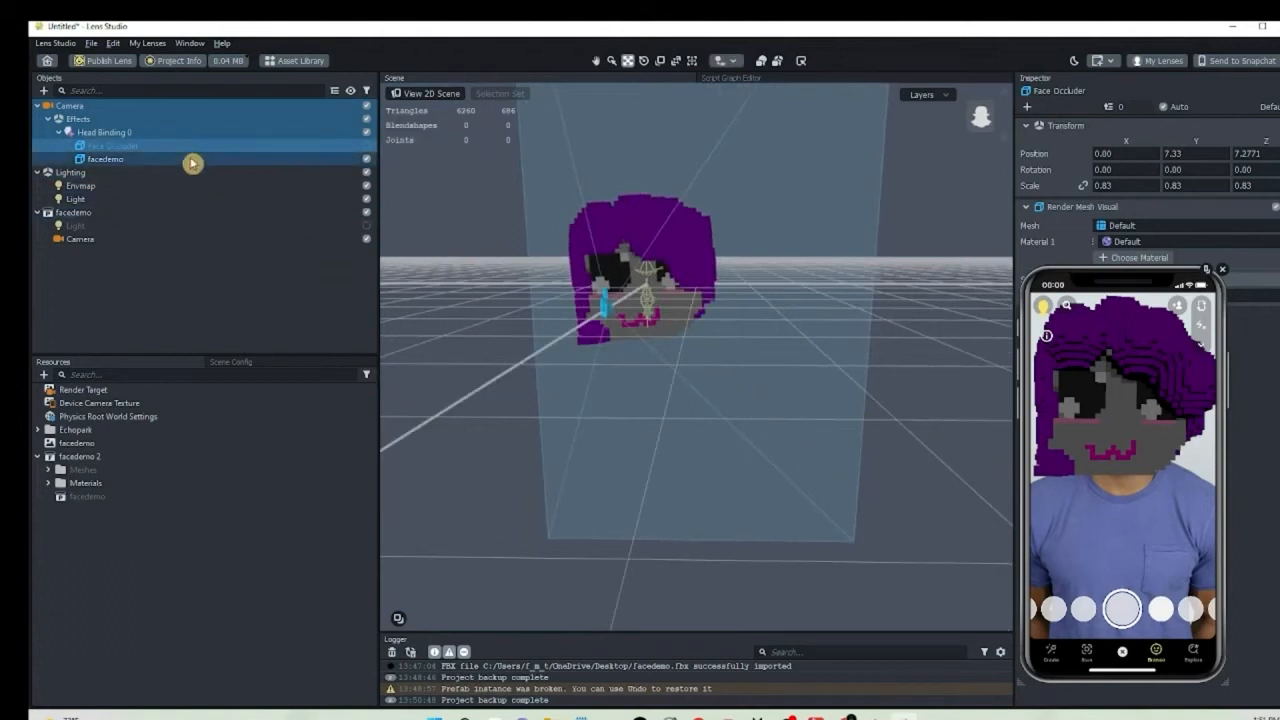
Send the lens to Snapchat and switch the phone preview to the live webcam feed.
{"action": "left_click", "coordinate": [198, 497]}
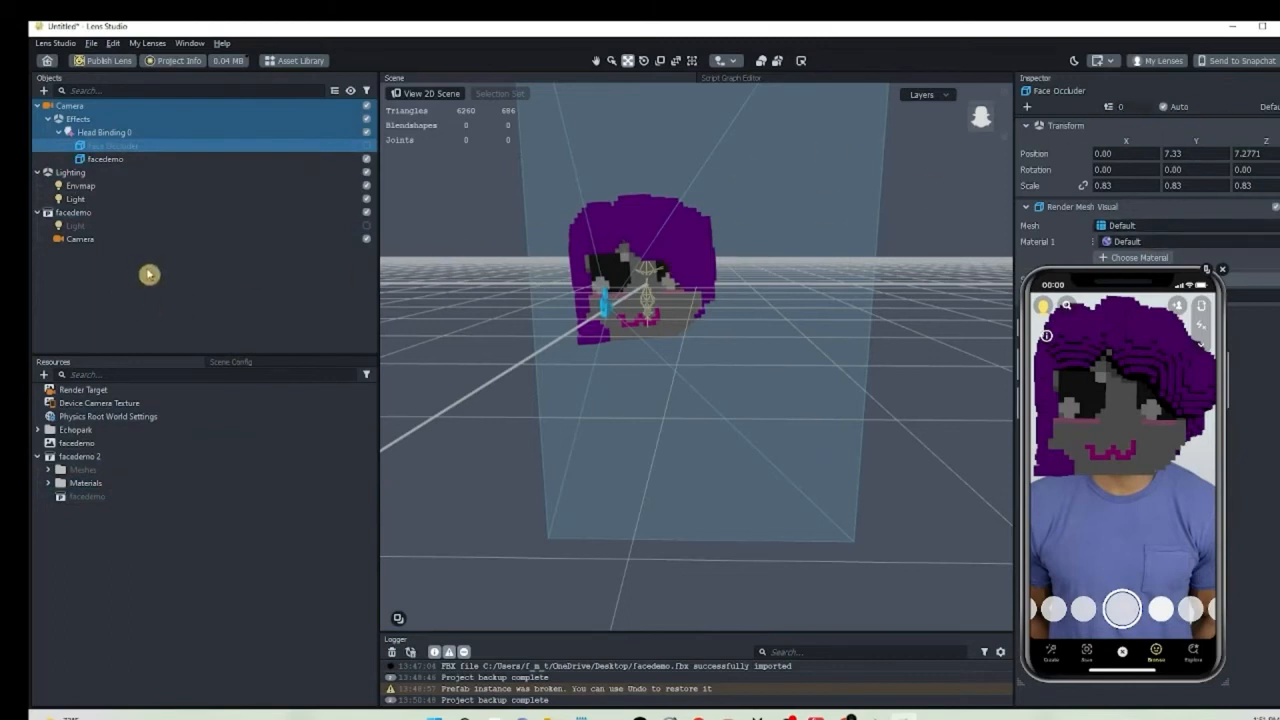
{"action": "left_click", "coordinate": [1239, 64]}
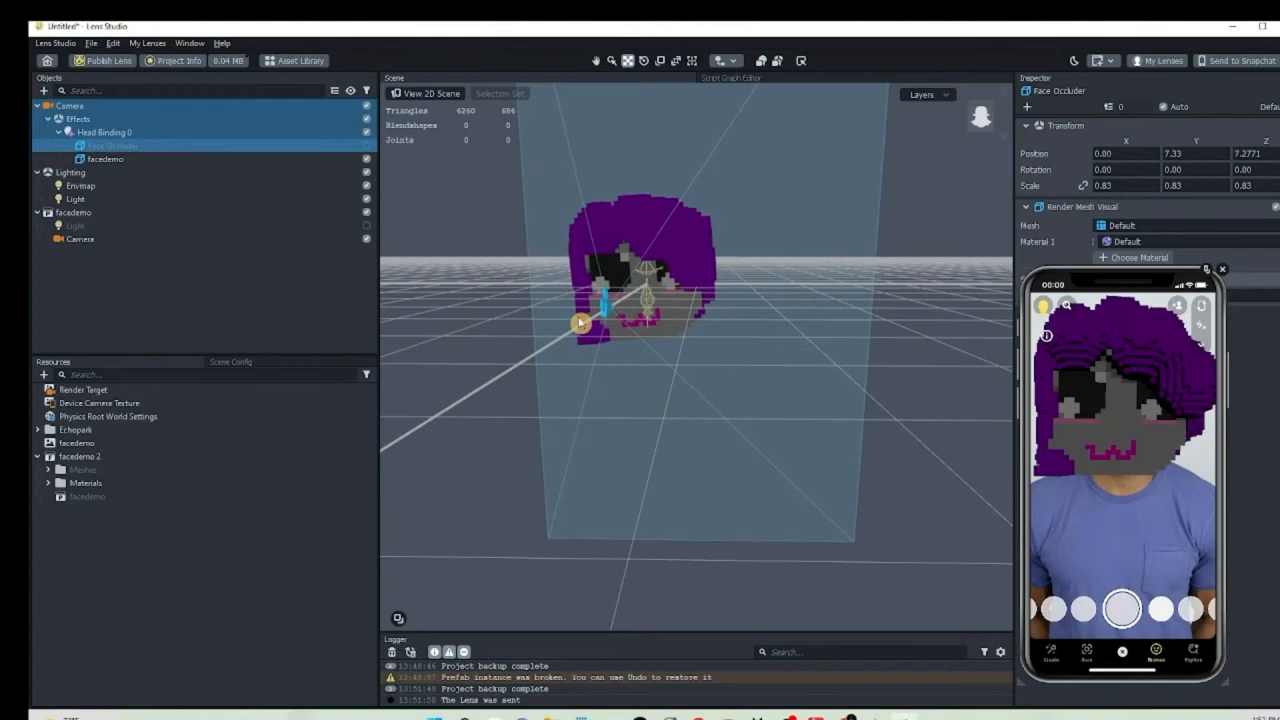
{"action": "mouse_move", "coordinate": [1063, 323]}
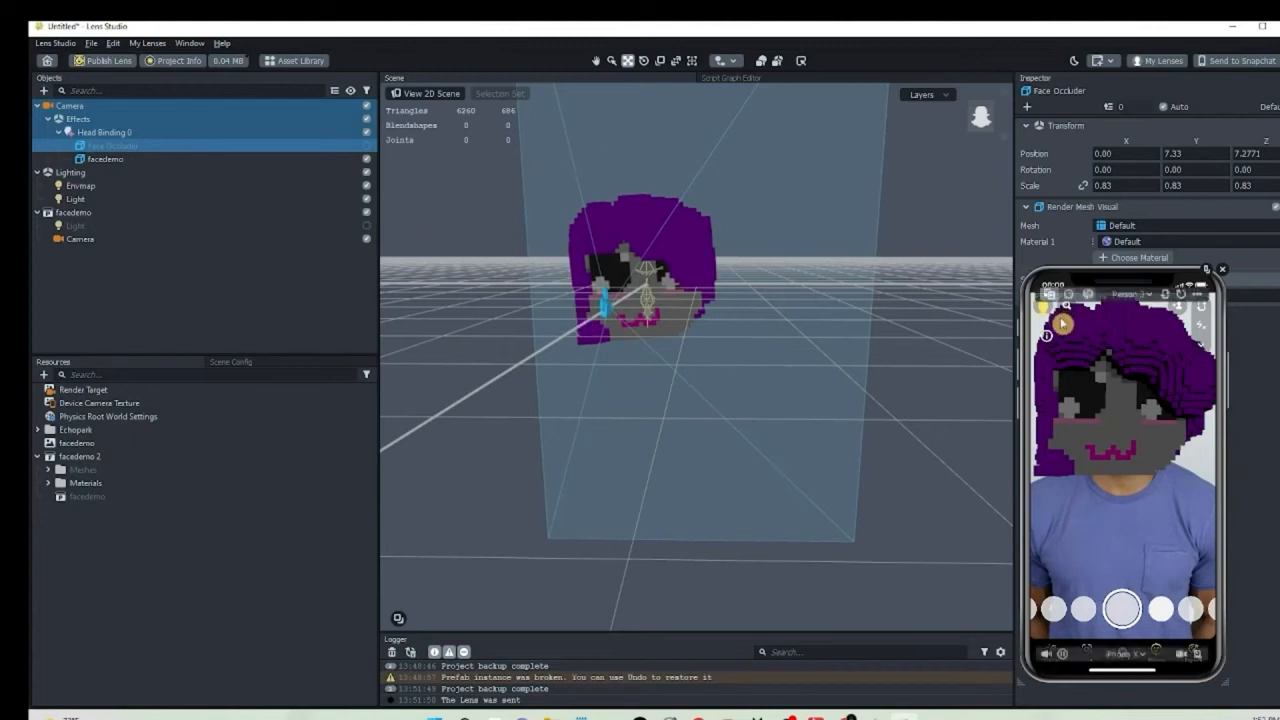
{"action": "left_click", "coordinate": [1118, 295]}
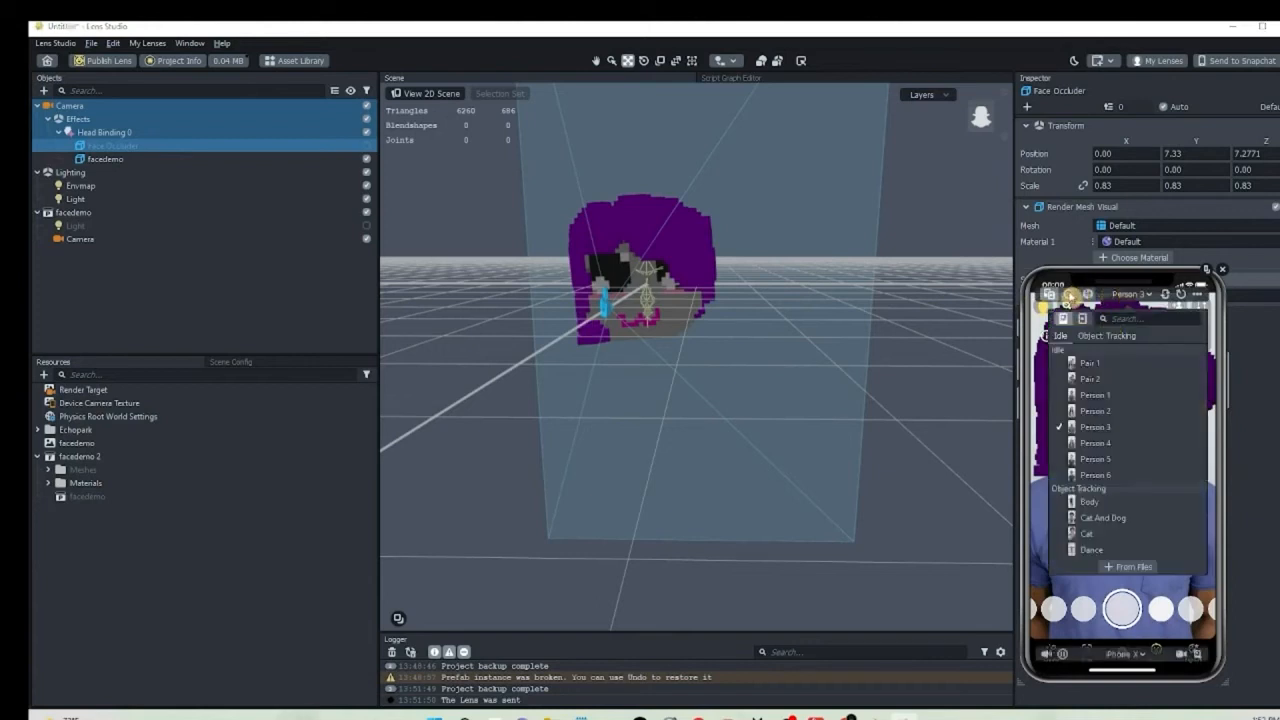
{"action": "left_click", "coordinate": [1070, 296]}
{"action": "left_click", "coordinate": [1070, 296]}
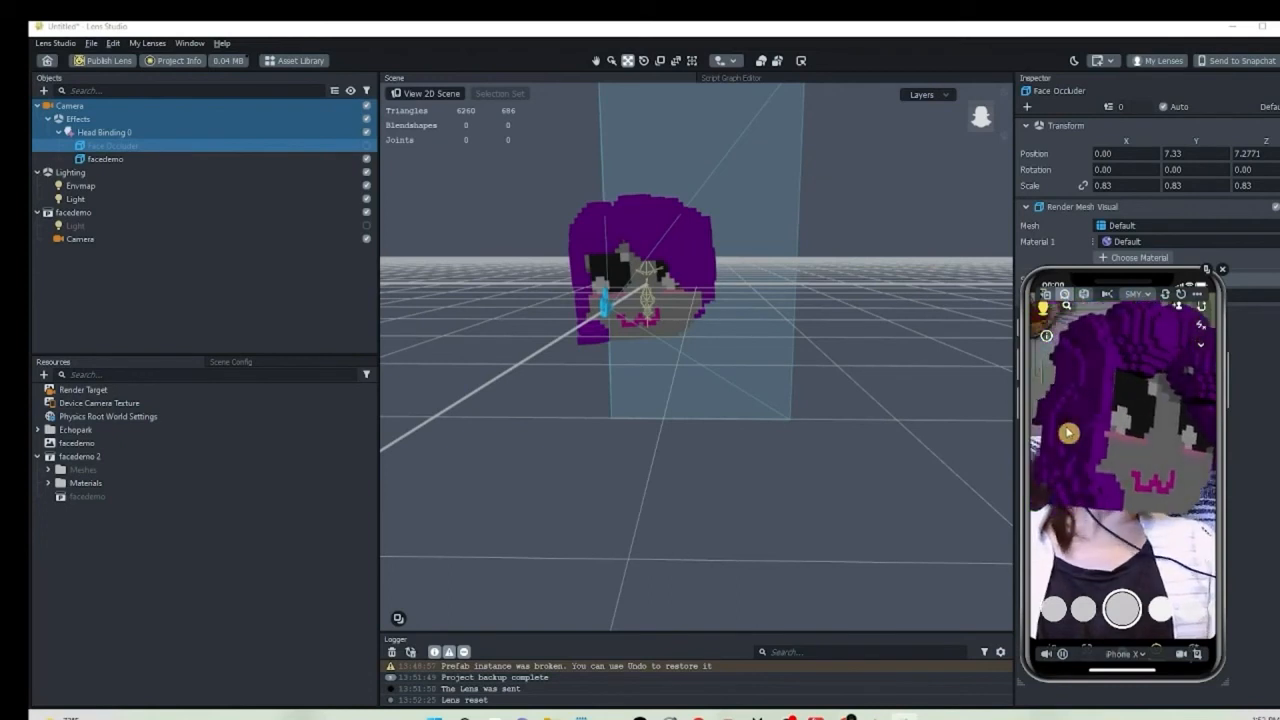
Briefly enable the Face Occluder to compare its effect on the webcam preview, and disable it again.
{"action": "left_click", "coordinate": [366, 146]}
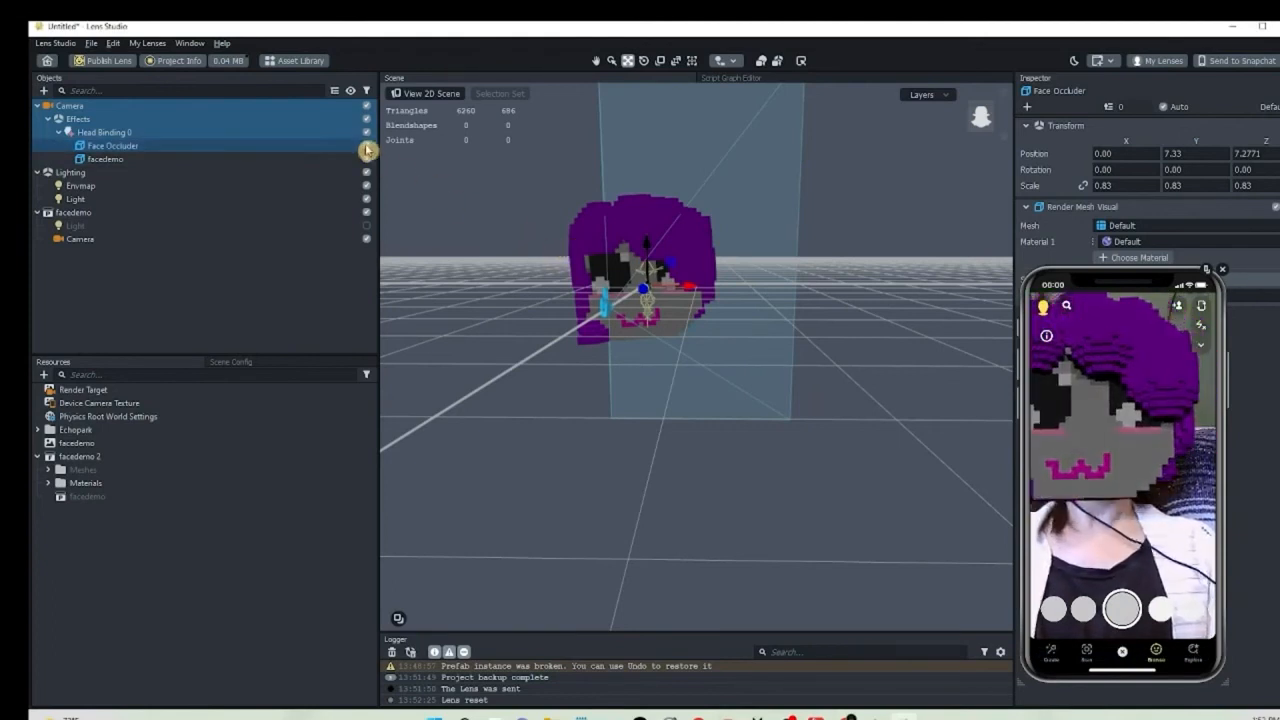
{"action": "left_click", "coordinate": [366, 146]}
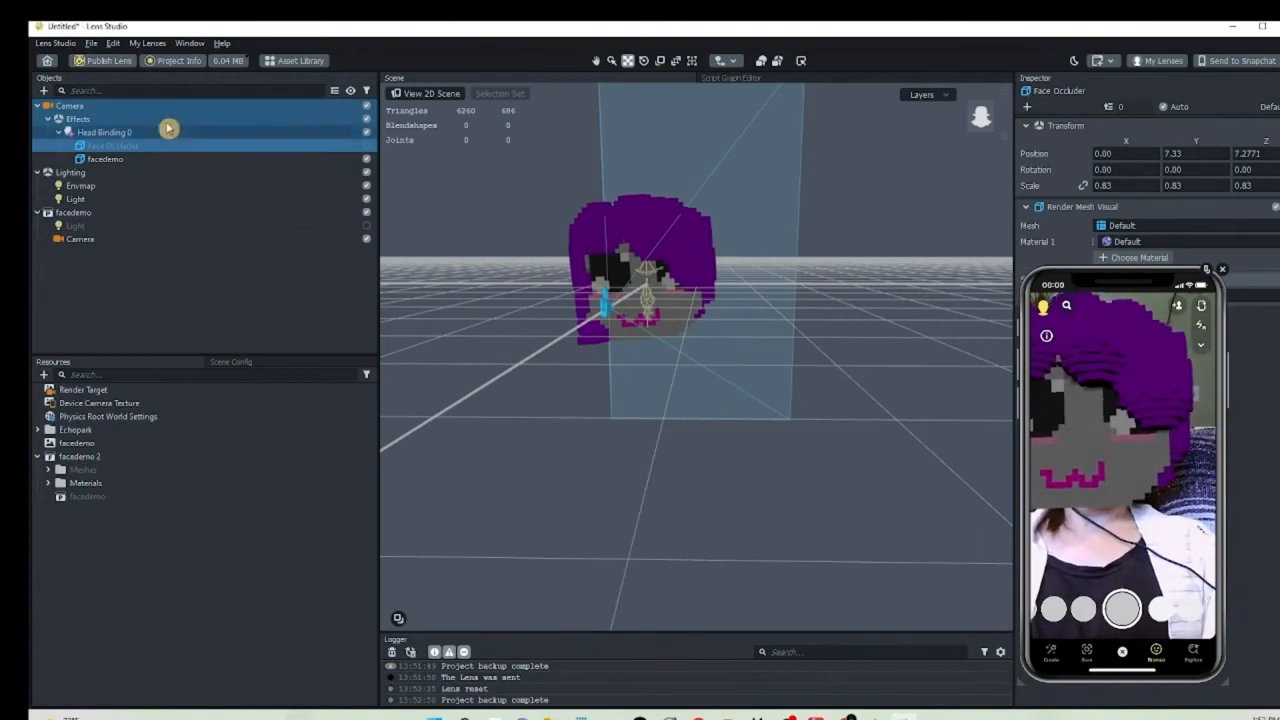
Name the lens "Bubblegum Face" in the project info.
{"action": "left_click", "coordinate": [168, 61]}
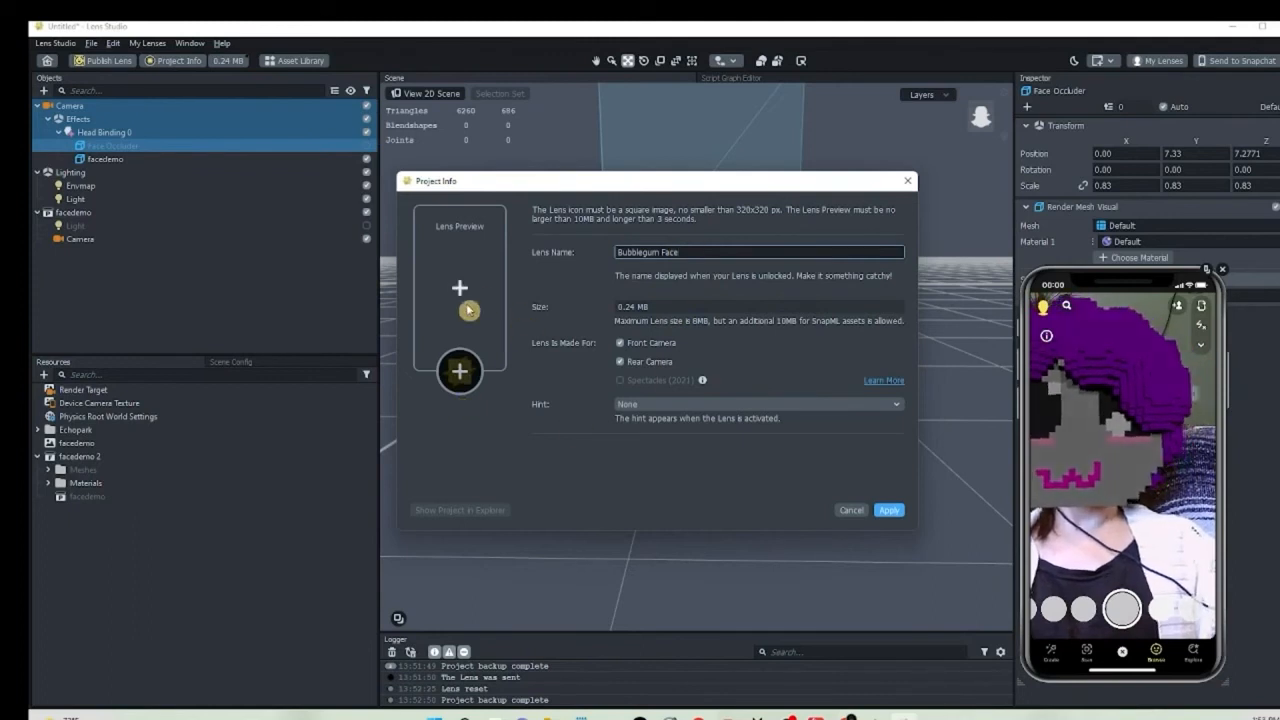
Set the recently used faceicon image as the lens icon, accepting the default circular crop.
{"action": "left_click", "coordinate": [459, 371]}
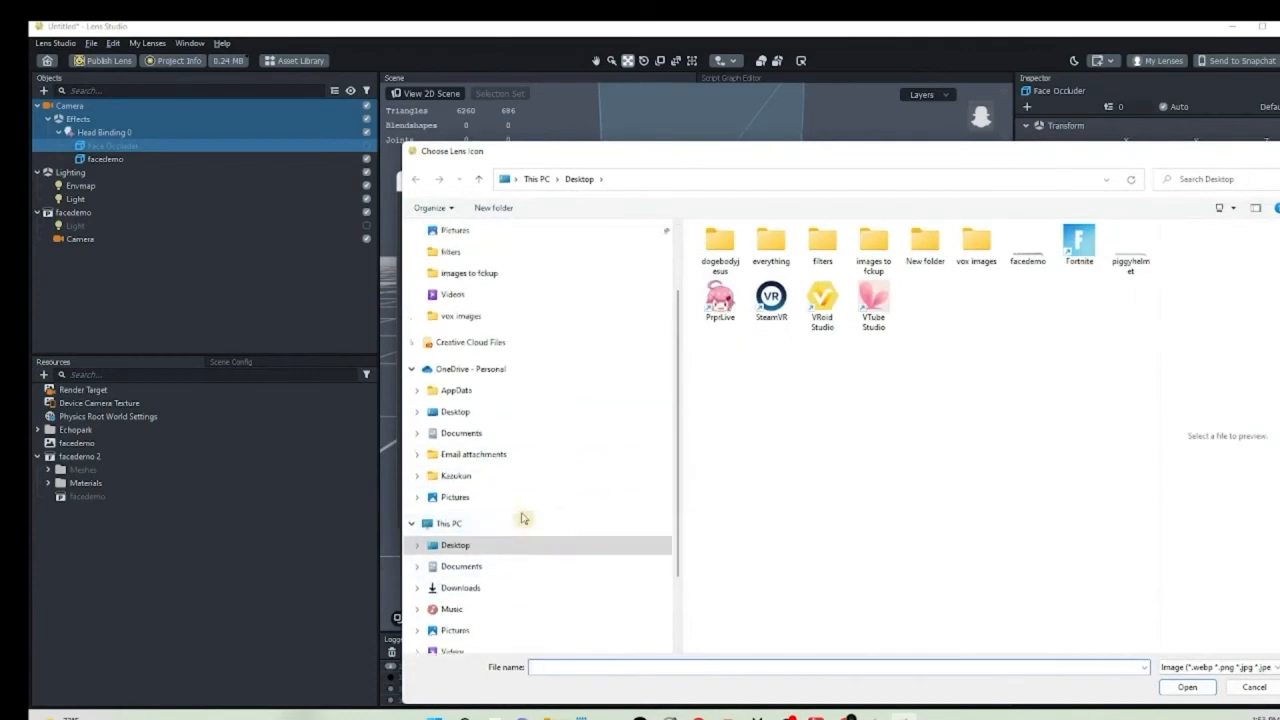
{"action": "scroll", "coordinate": [520, 514], "scroll_direction": "up", "scroll_amount": 2}
{"action": "left_click", "coordinate": [491, 337]}
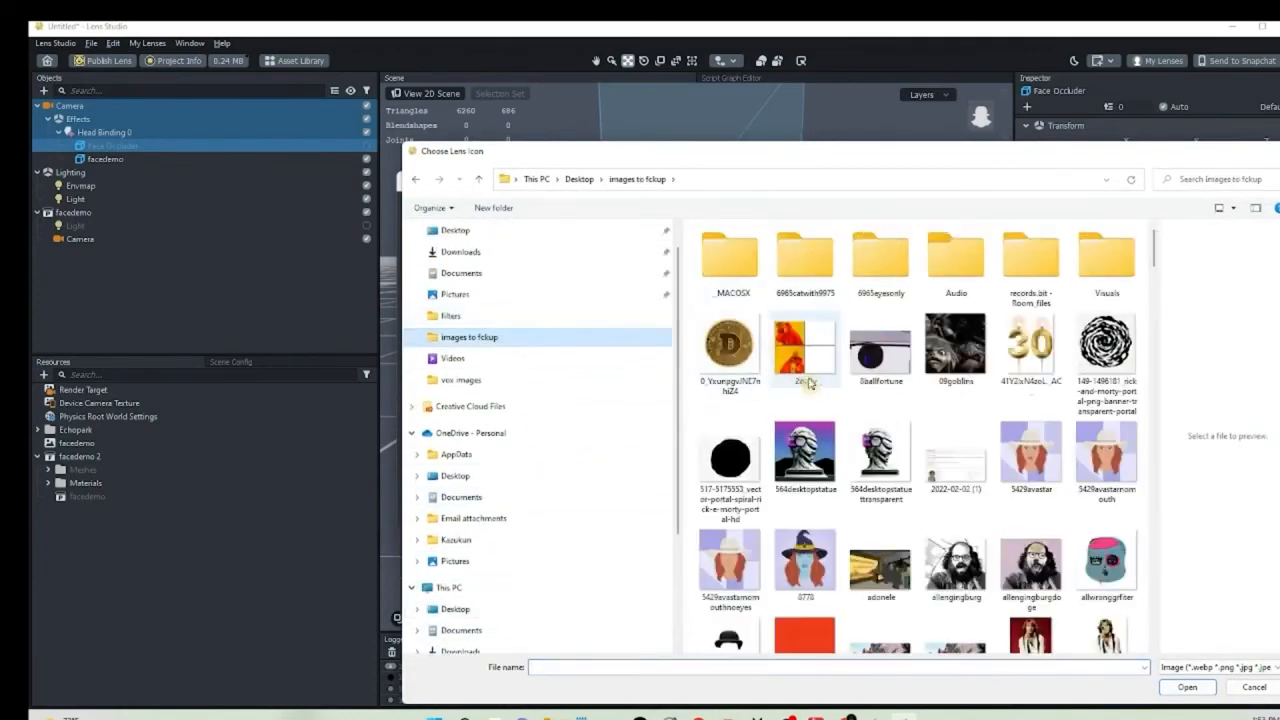
{"action": "scroll", "coordinate": [903, 428], "scroll_direction": "down", "scroll_amount": 5}
{"action": "scroll", "coordinate": [916, 468], "scroll_direction": "down", "scroll_amount": 10}
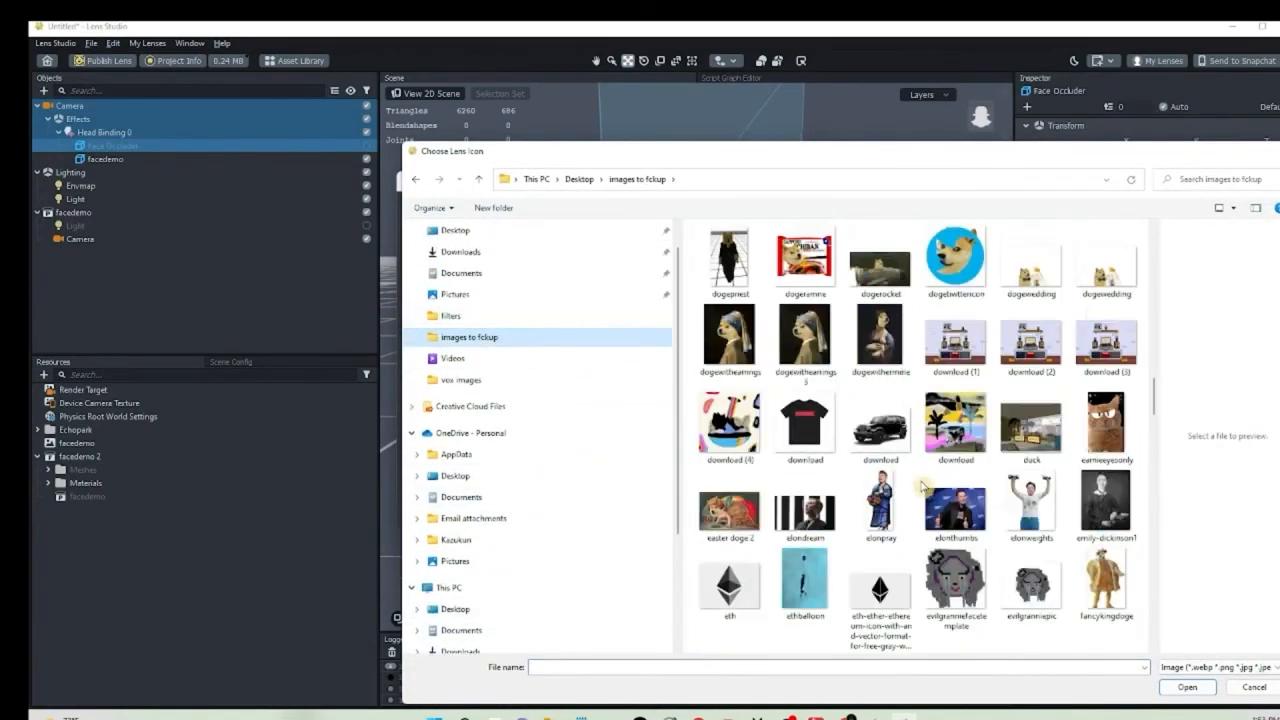
{"action": "scroll", "coordinate": [922, 488], "scroll_direction": "down", "scroll_amount": 8}
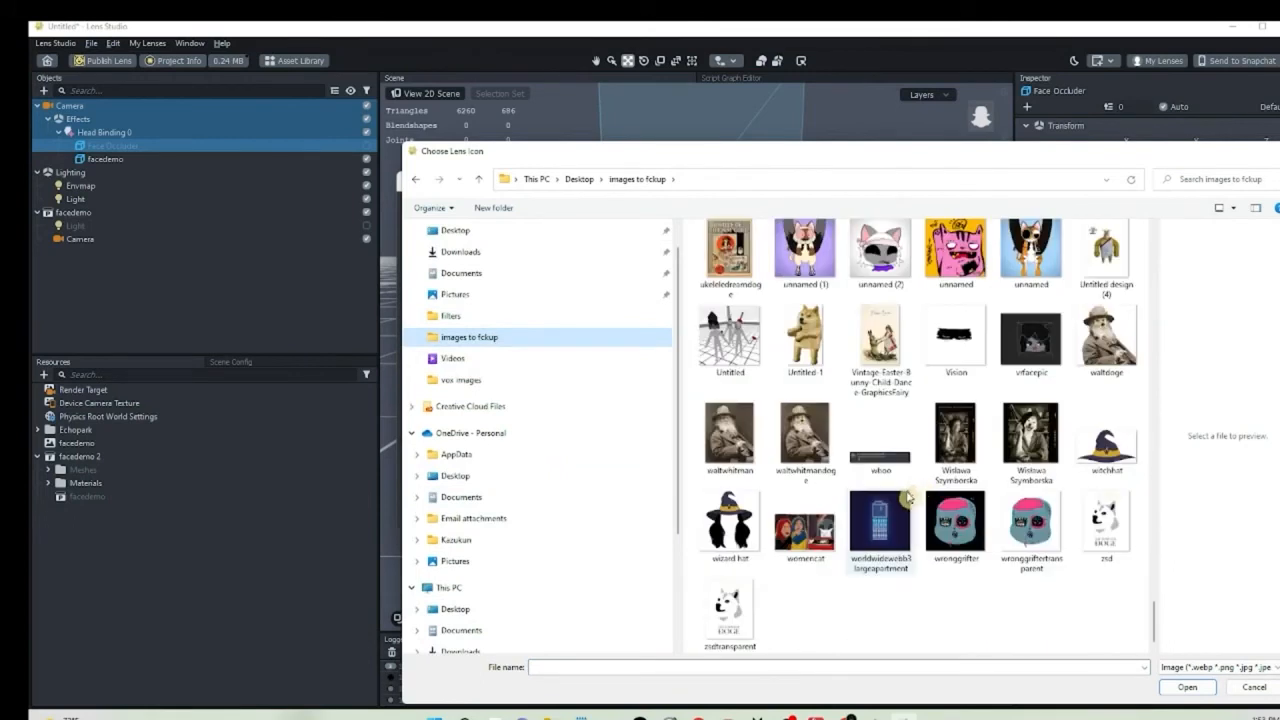
{"action": "scroll", "coordinate": [770, 460], "scroll_direction": "up", "scroll_amount": 7}
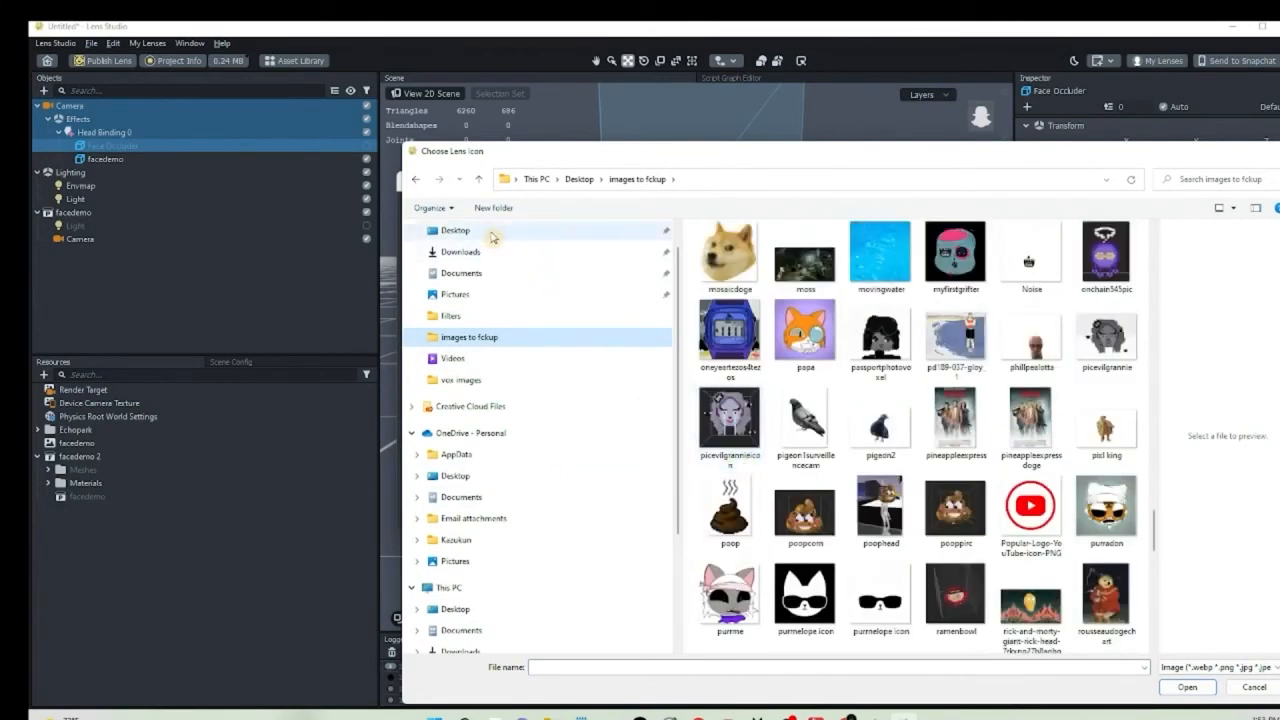
{"action": "left_click", "coordinate": [486, 232]}
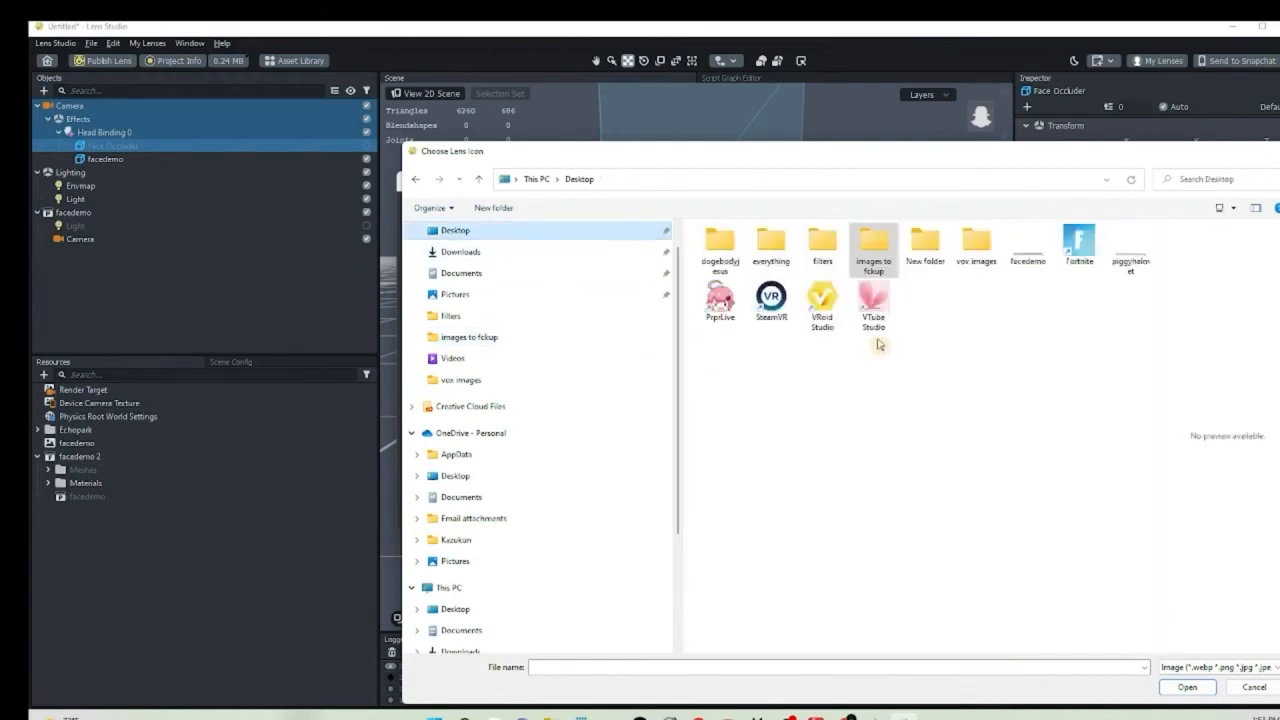
{"action": "left_click", "coordinate": [1215, 667]}
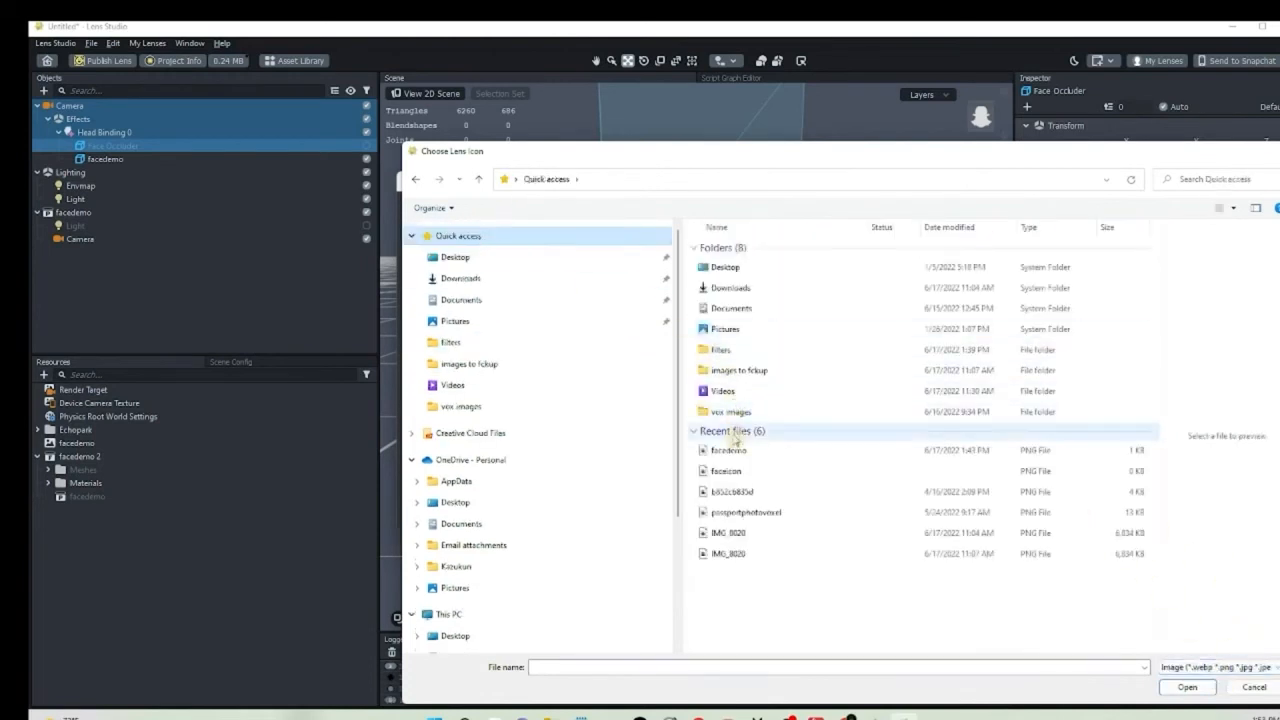
{"action": "left_click", "coordinate": [738, 475]}
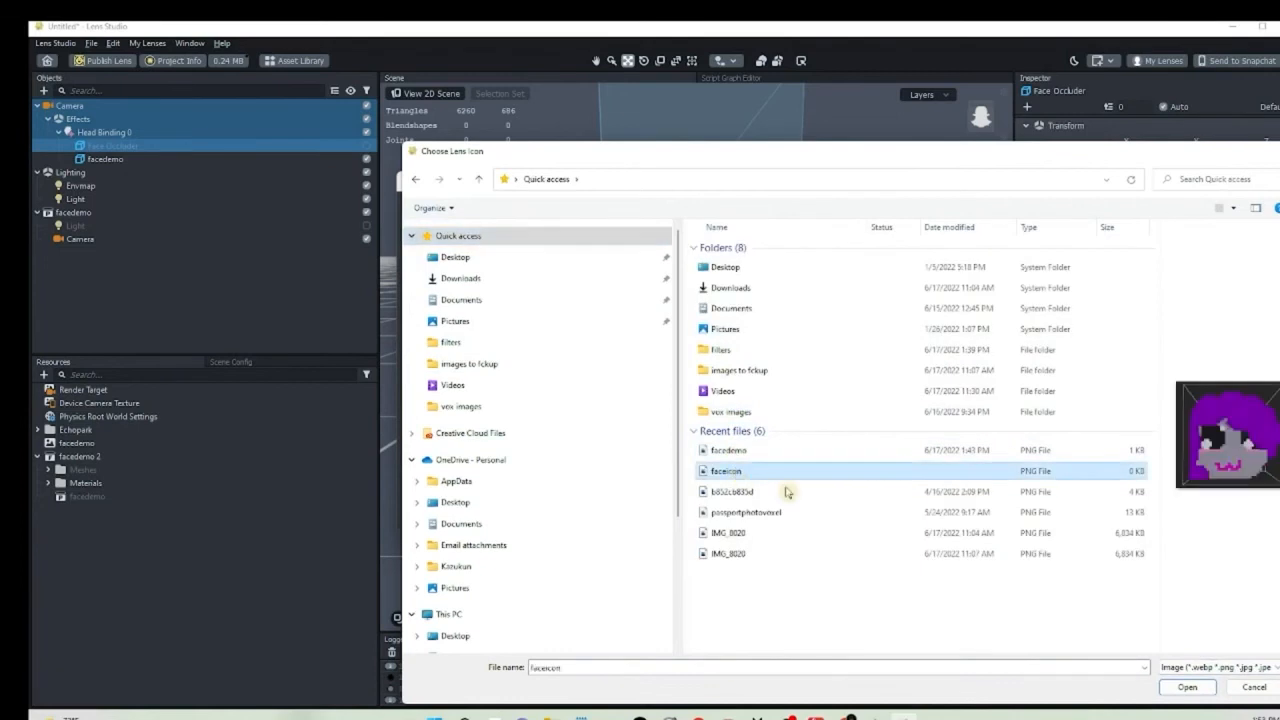
{"action": "left_click", "coordinate": [1188, 688]}
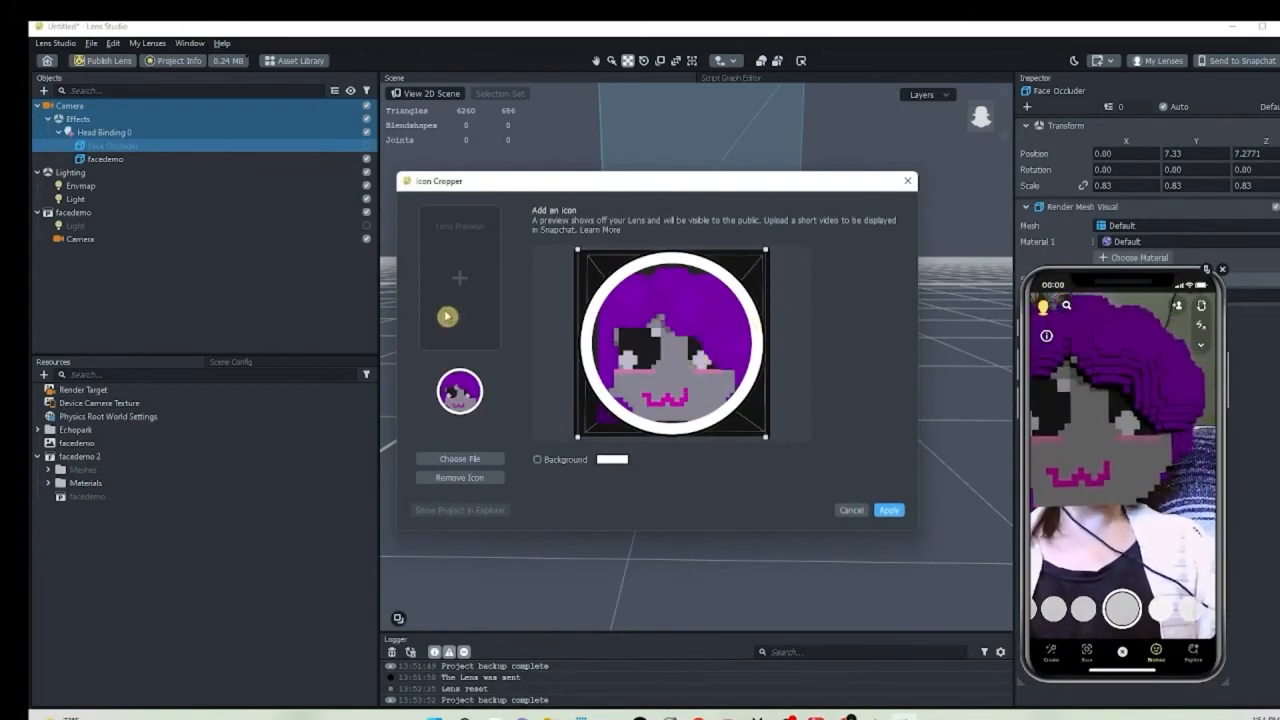
{"action": "left_click", "coordinate": [889, 511]}
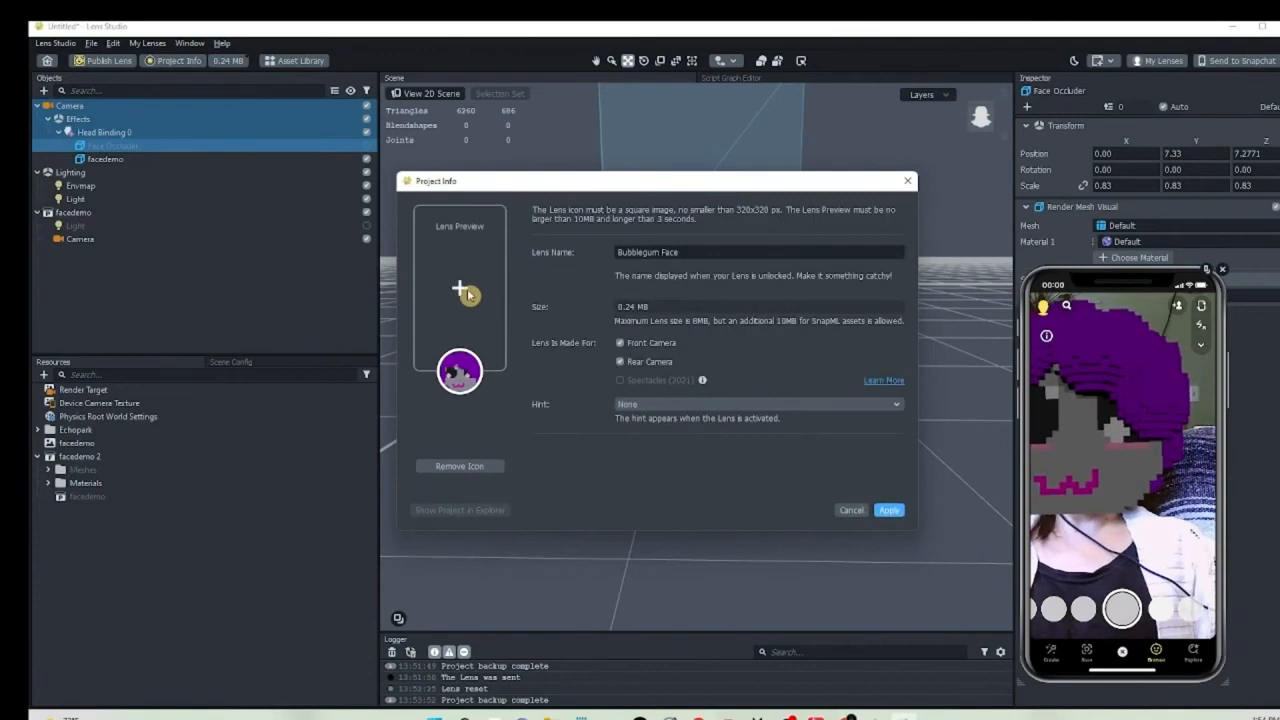
Set the lens preview to the auto-generated Object Tracking clip of the person in the black turtleneck.
{"action": "left_click", "coordinate": [463, 290]}
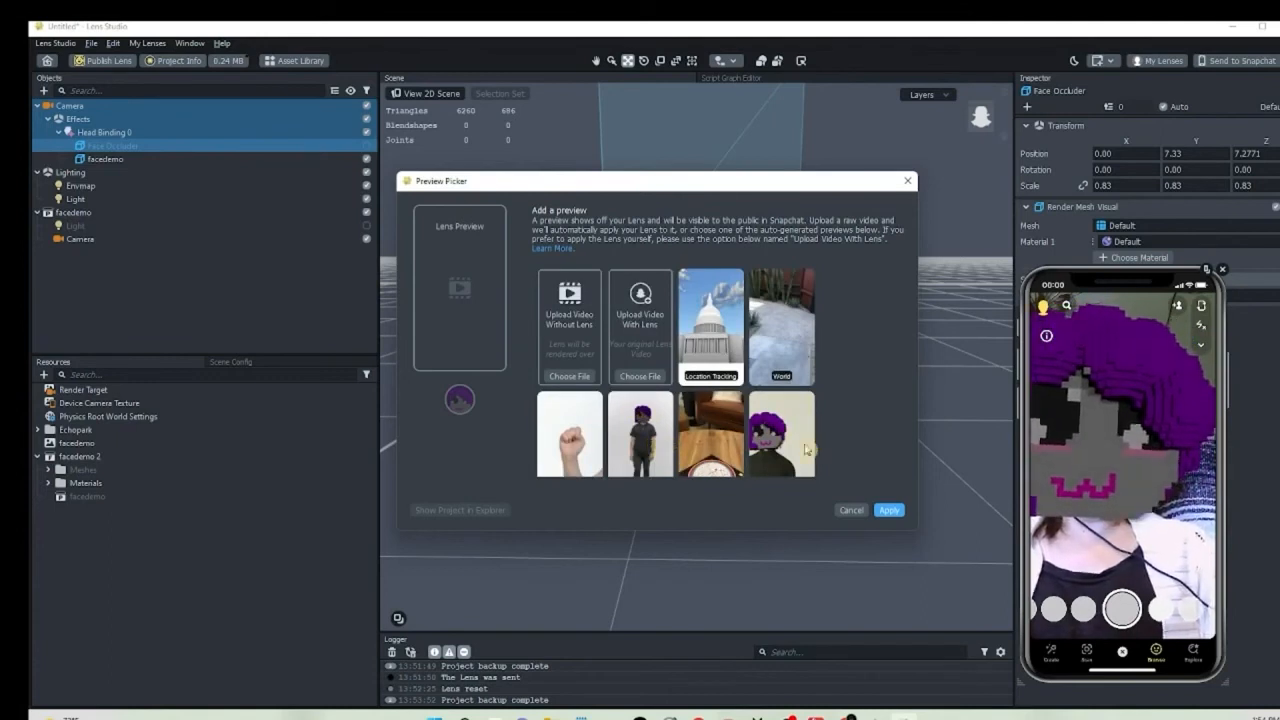
{"action": "scroll", "coordinate": [630, 400], "scroll_direction": "down", "scroll_amount": 2}
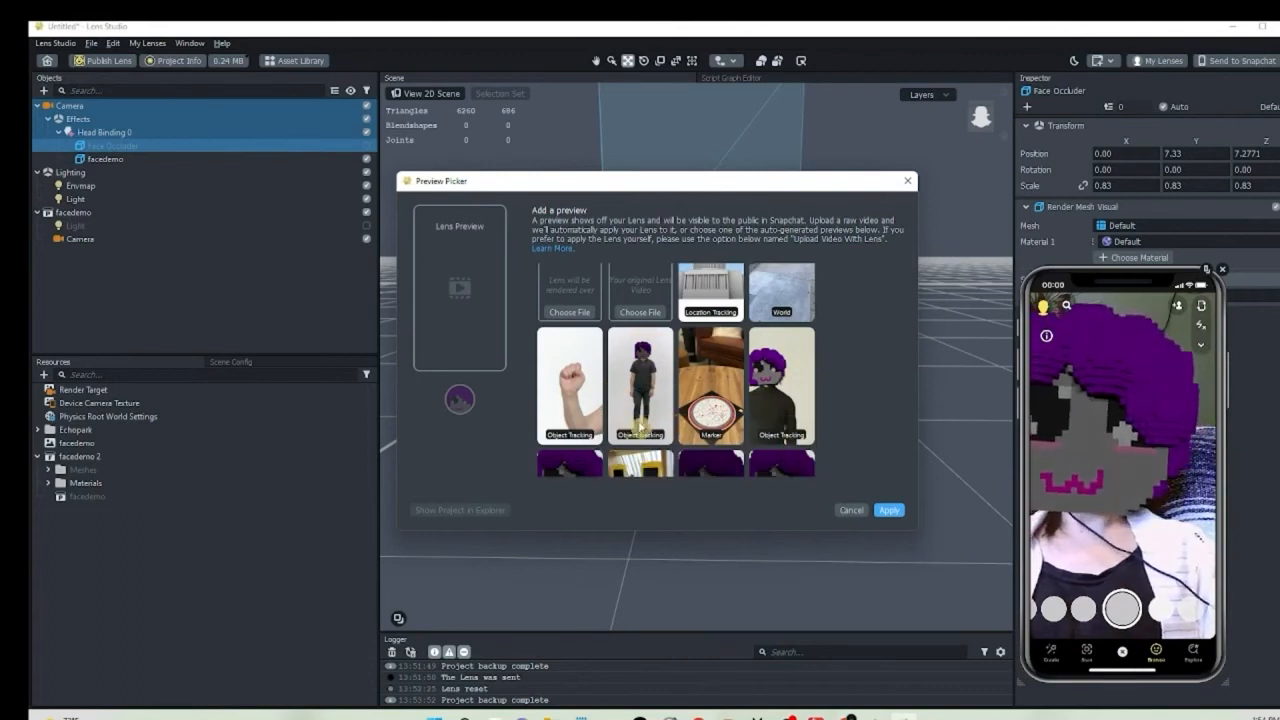
{"action": "scroll", "coordinate": [700, 325], "scroll_direction": "up", "scroll_amount": 2}
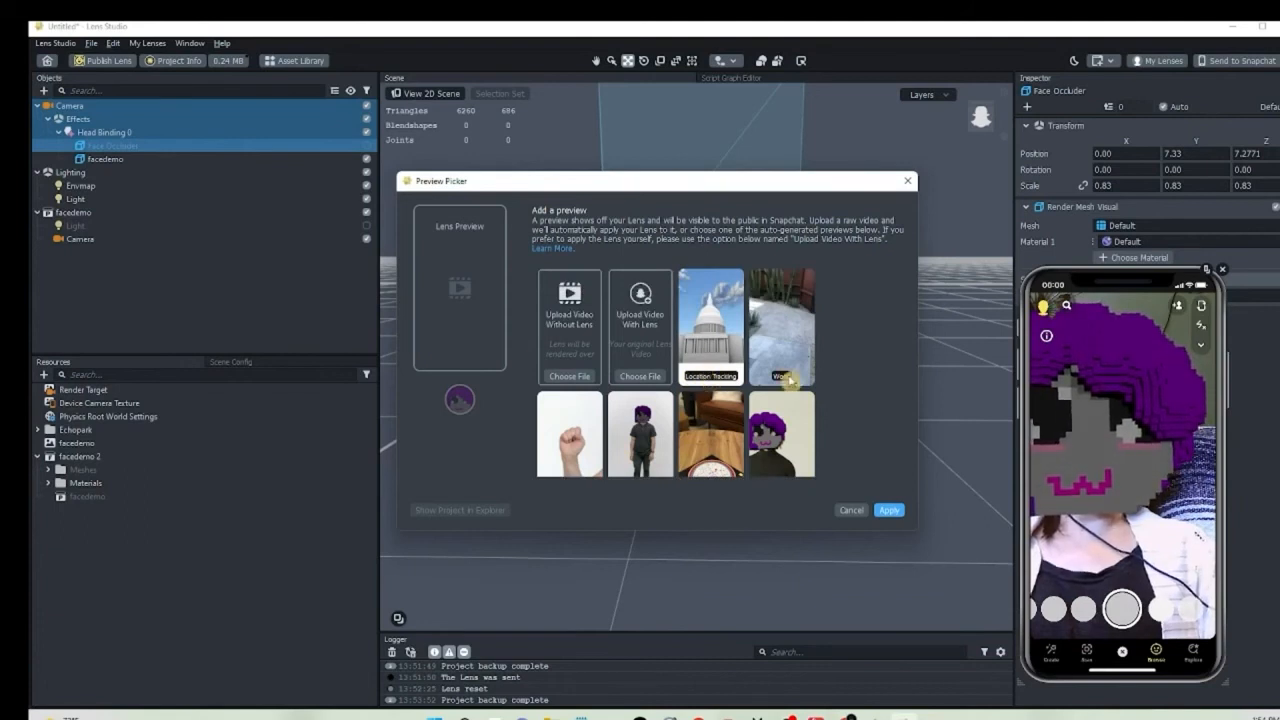
{"action": "scroll", "coordinate": [660, 410], "scroll_direction": "down", "scroll_amount": 3}
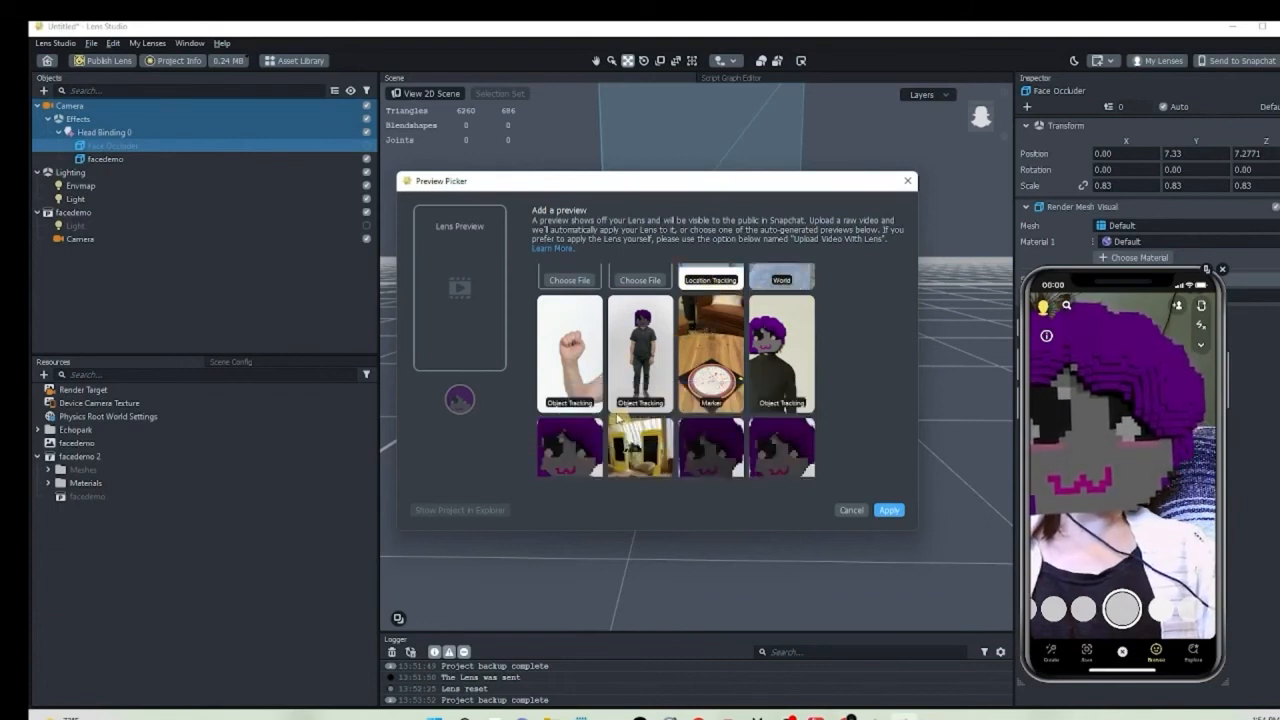
{"action": "scroll", "coordinate": [618, 420], "scroll_direction": "down", "scroll_amount": 3}
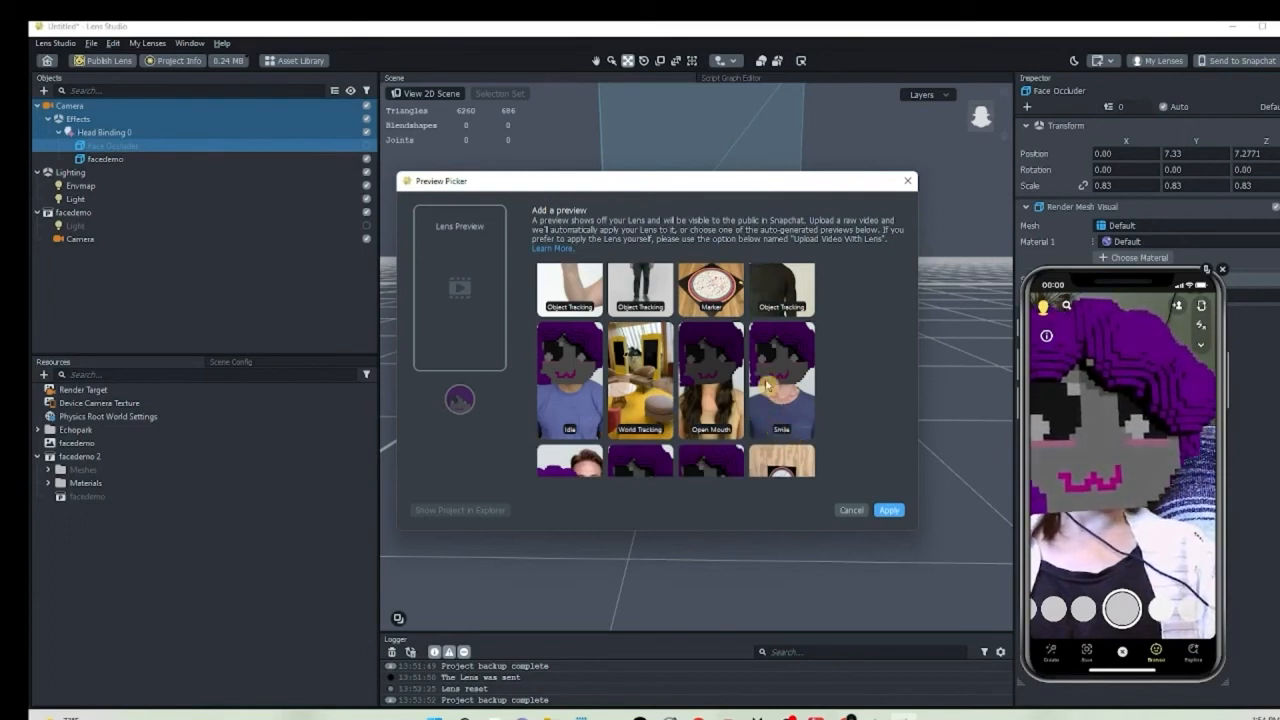
{"action": "scroll", "coordinate": [767, 440], "scroll_direction": "up", "scroll_amount": 1}
{"action": "scroll", "coordinate": [763, 440], "scroll_direction": "up", "scroll_amount": 2}
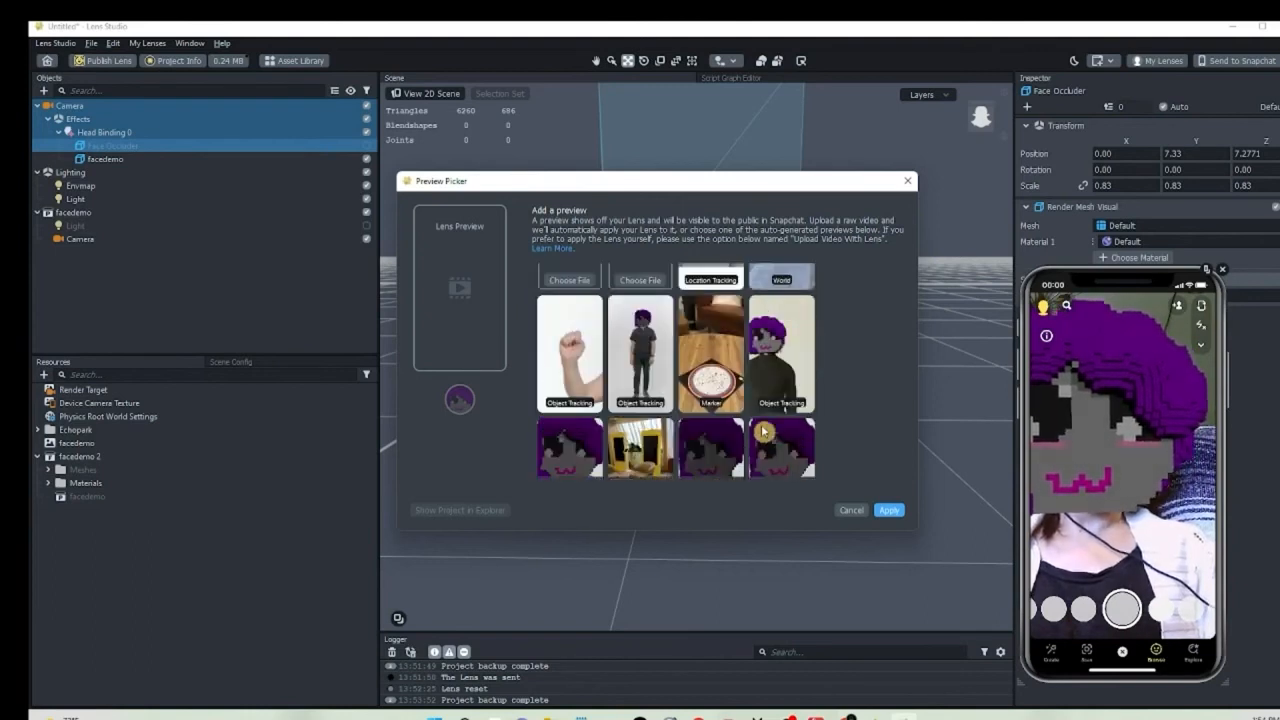
{"action": "scroll", "coordinate": [763, 412], "scroll_direction": "up", "scroll_amount": 1}
{"action": "scroll", "coordinate": [763, 418], "scroll_direction": "down", "scroll_amount": 3}
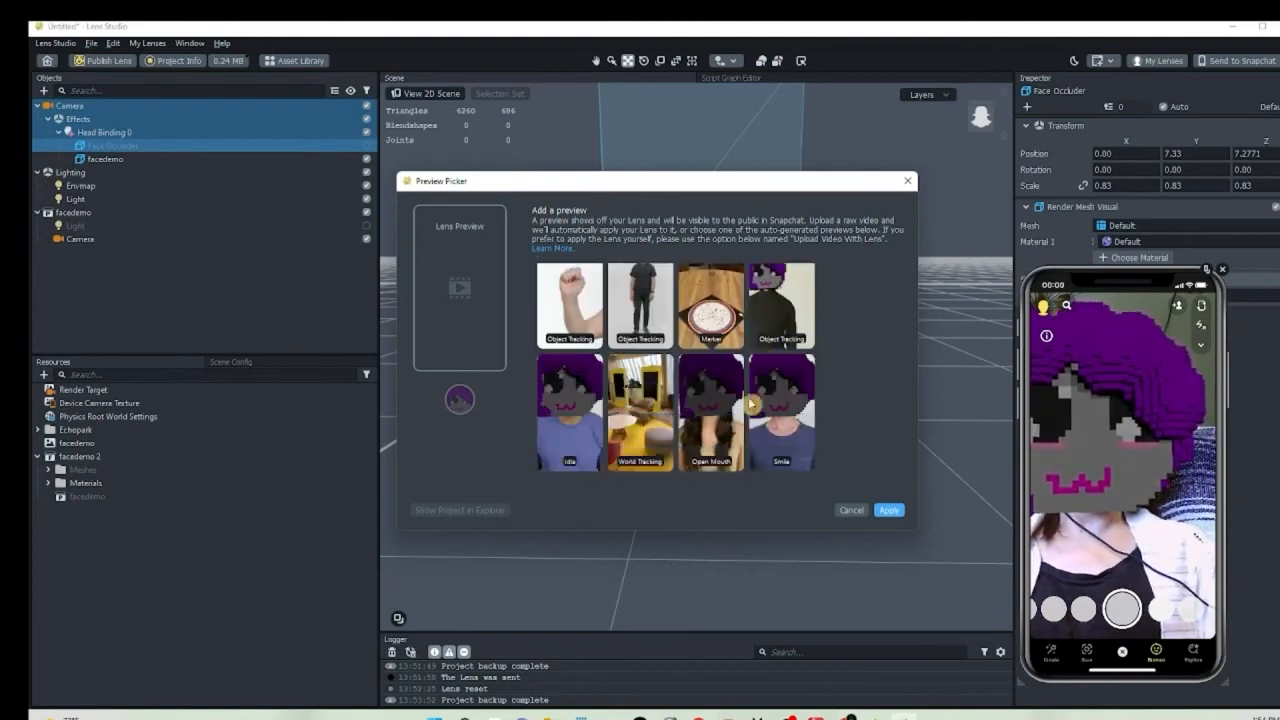
{"action": "scroll", "coordinate": [555, 420], "scroll_direction": "down", "scroll_amount": 2}
{"action": "scroll", "coordinate": [570, 400], "scroll_direction": "up", "scroll_amount": 2}
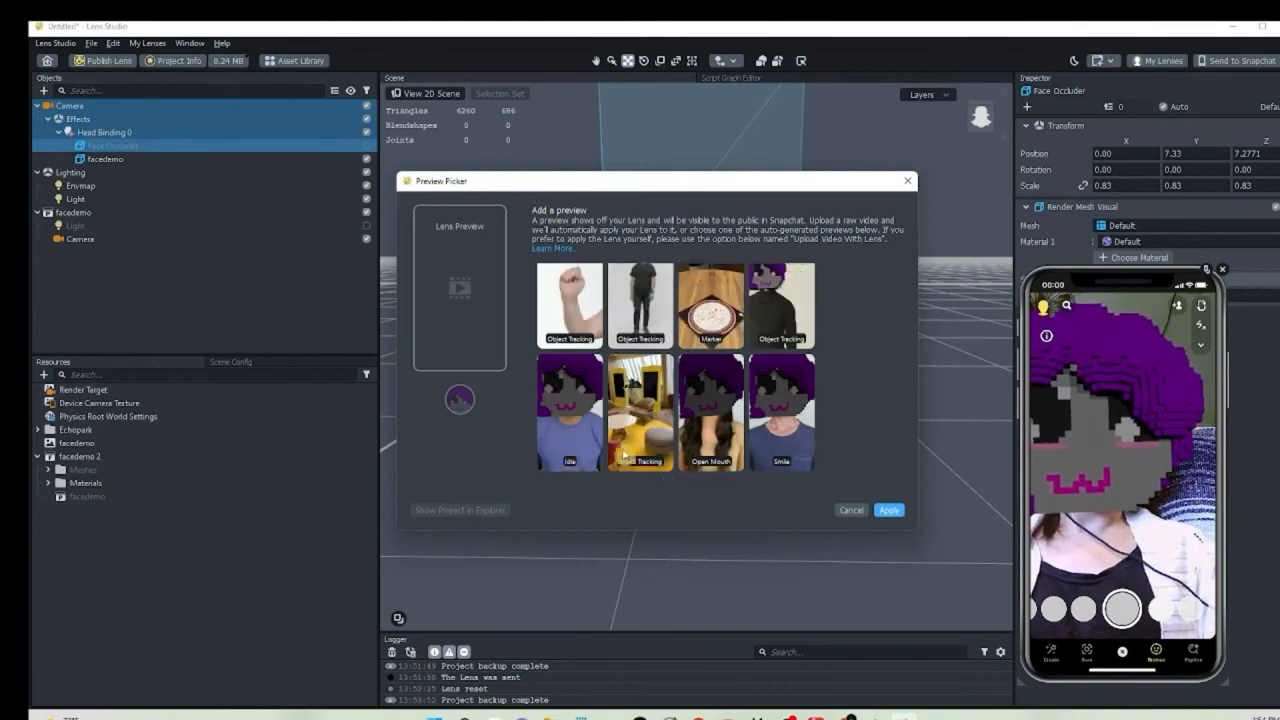
{"action": "left_click", "coordinate": [783, 359]}
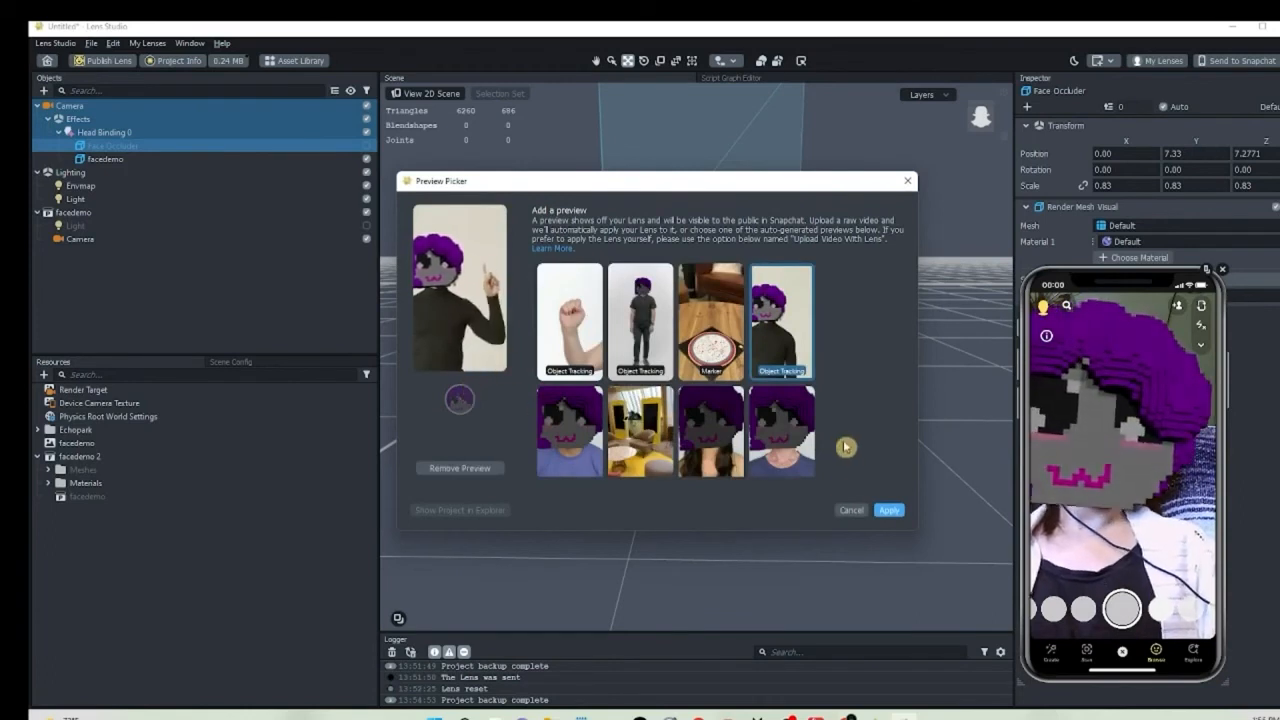
{"action": "left_click", "coordinate": [889, 511]}
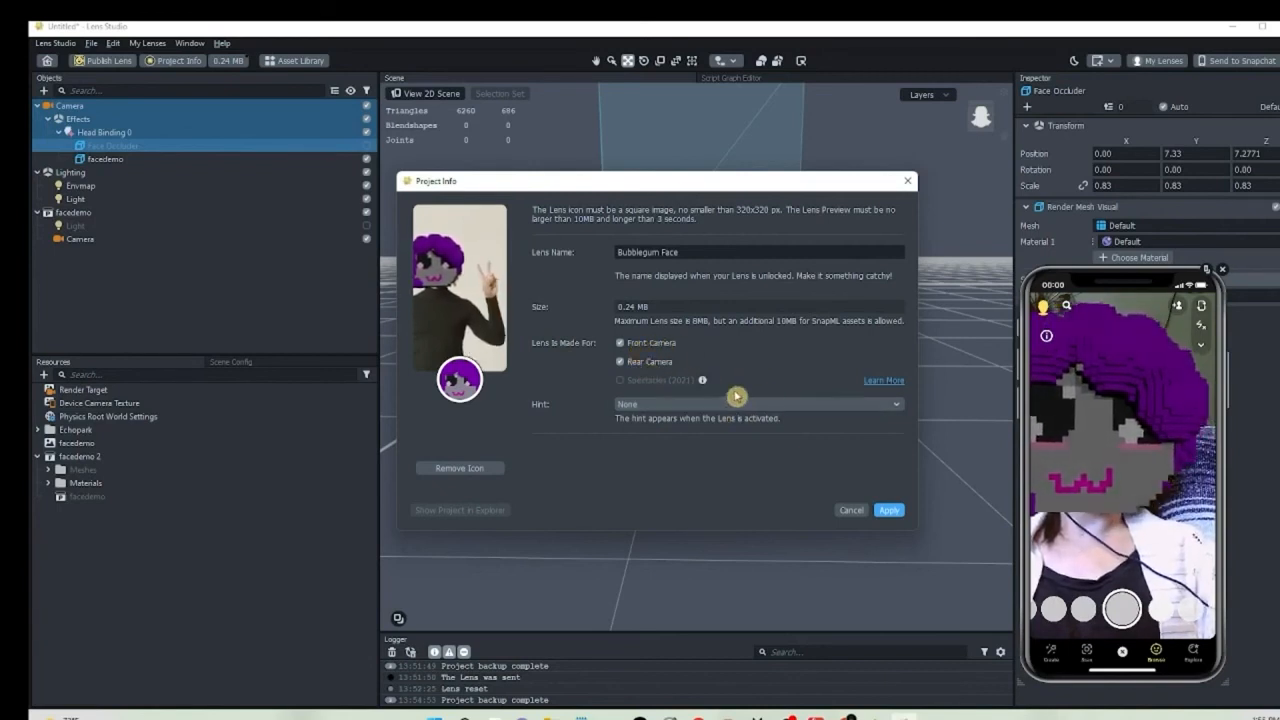
Try NOW SMILE as the lens hint and set the hint back to None.
{"action": "left_click", "coordinate": [703, 406]}
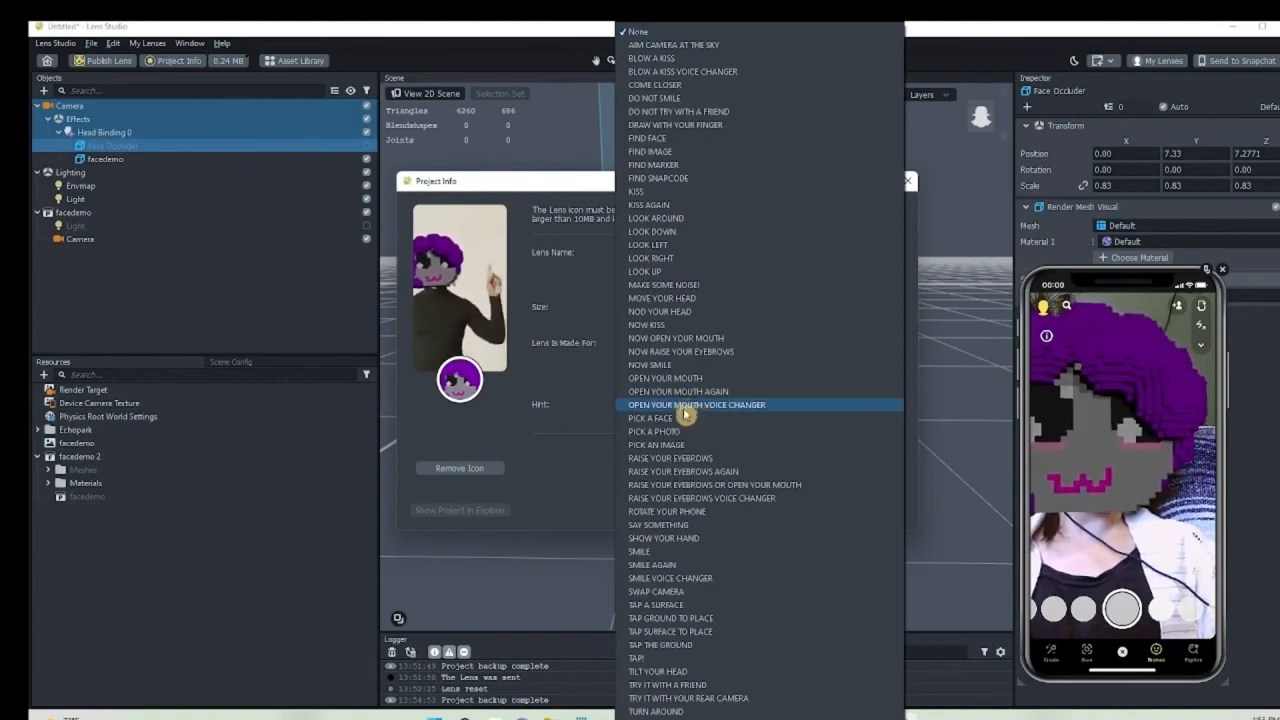
{"action": "left_click", "coordinate": [683, 366]}
{"action": "left_click", "coordinate": [690, 405]}
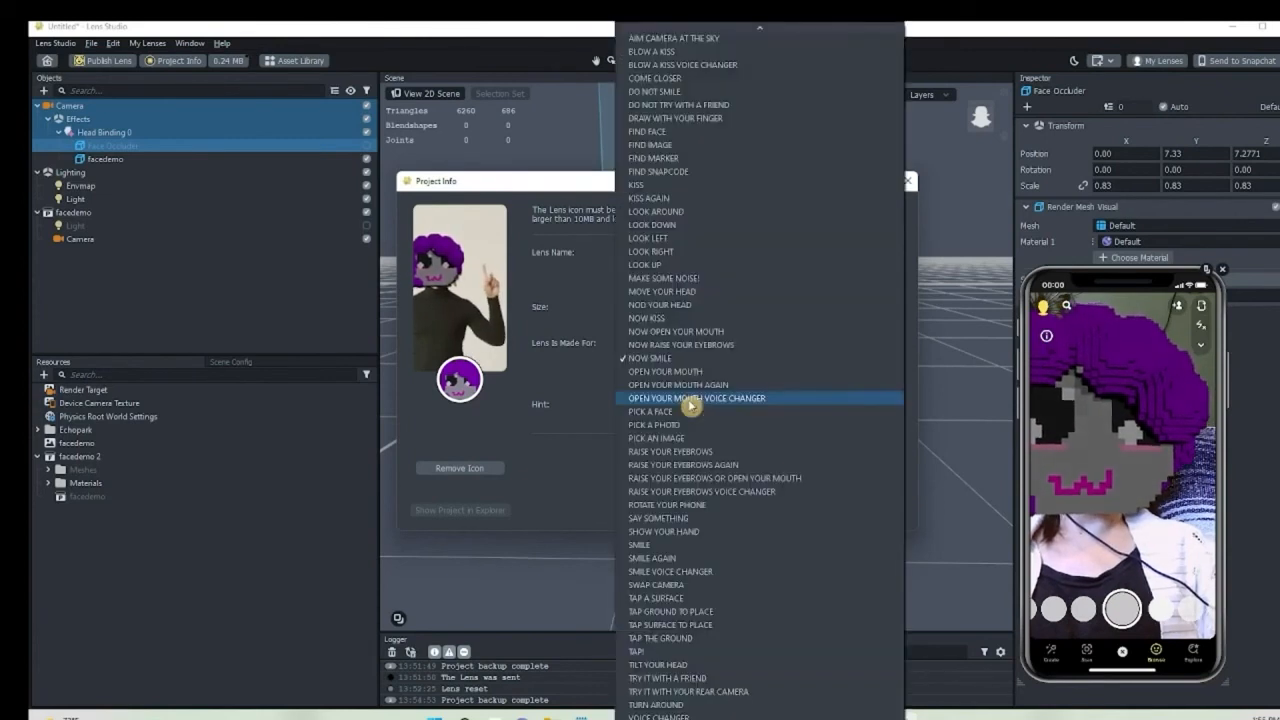
{"action": "scroll", "coordinate": [751, 323], "scroll_direction": "up", "scroll_amount": 1}
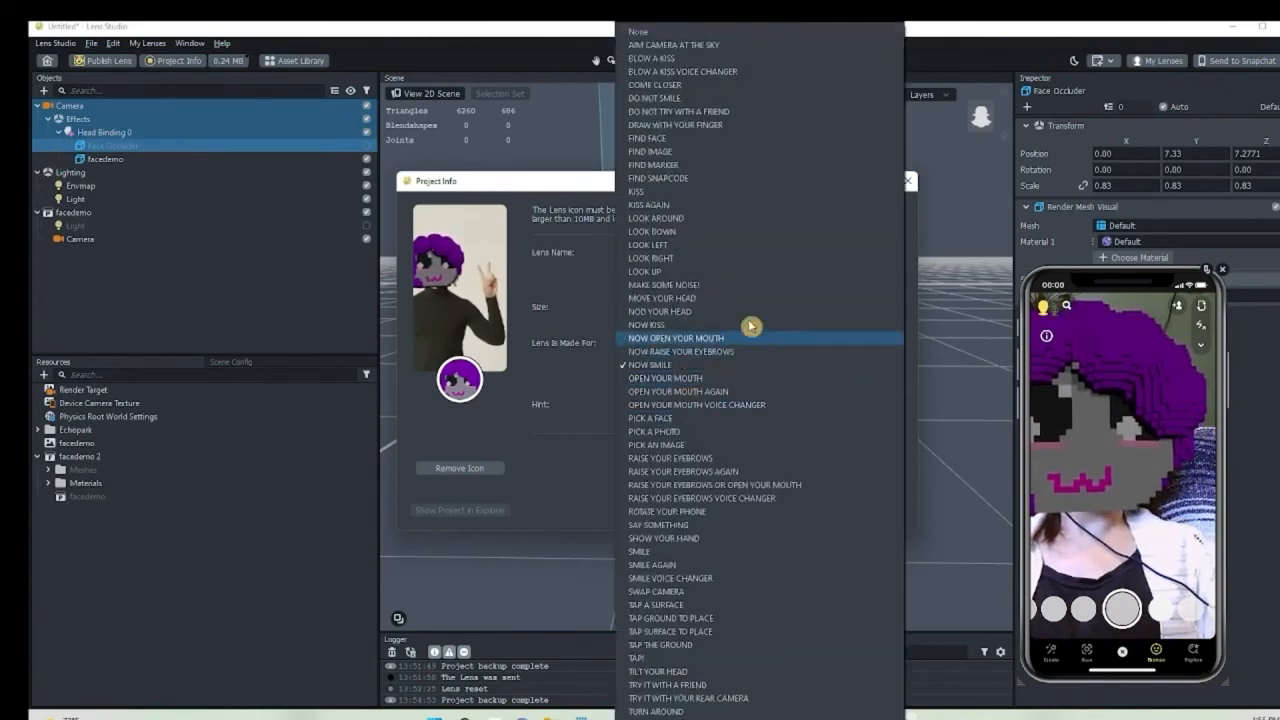
{"action": "left_click", "coordinate": [712, 34]}
Apply the project info and start publishing the lens, re-entering the account password to continue.
{"action": "left_click", "coordinate": [889, 511]}
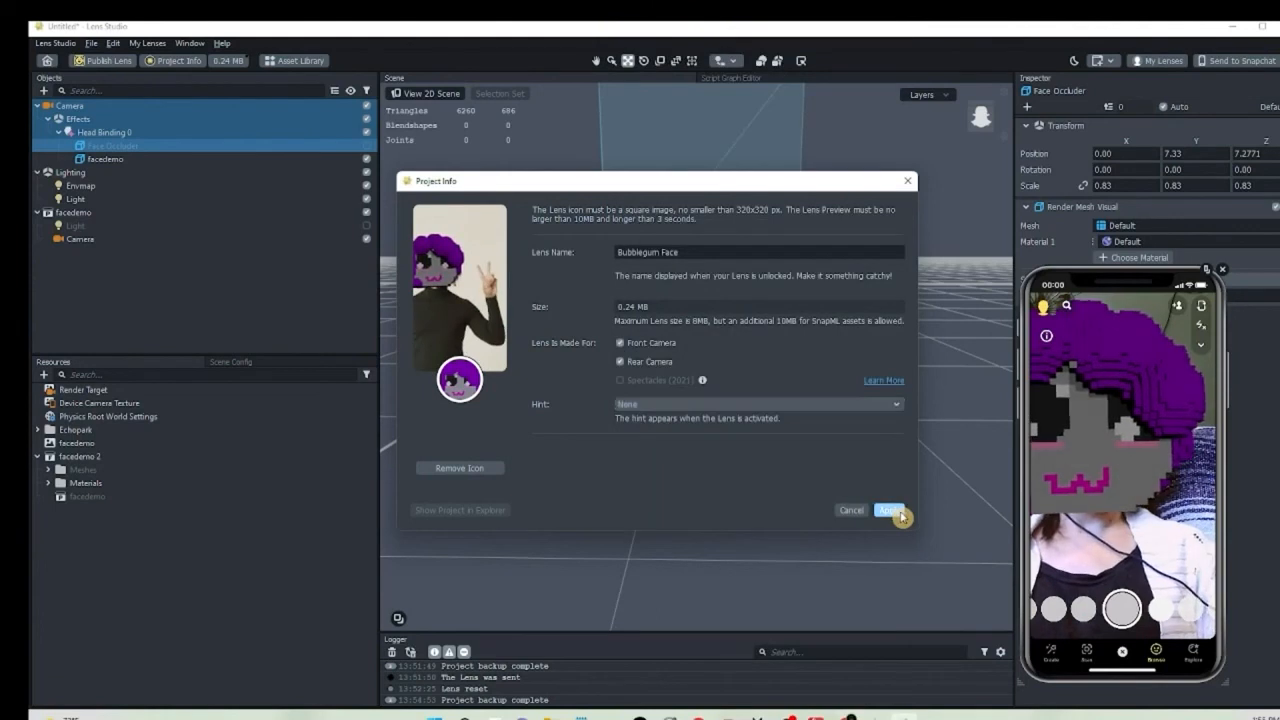
{"action": "left_click", "coordinate": [90, 63]}
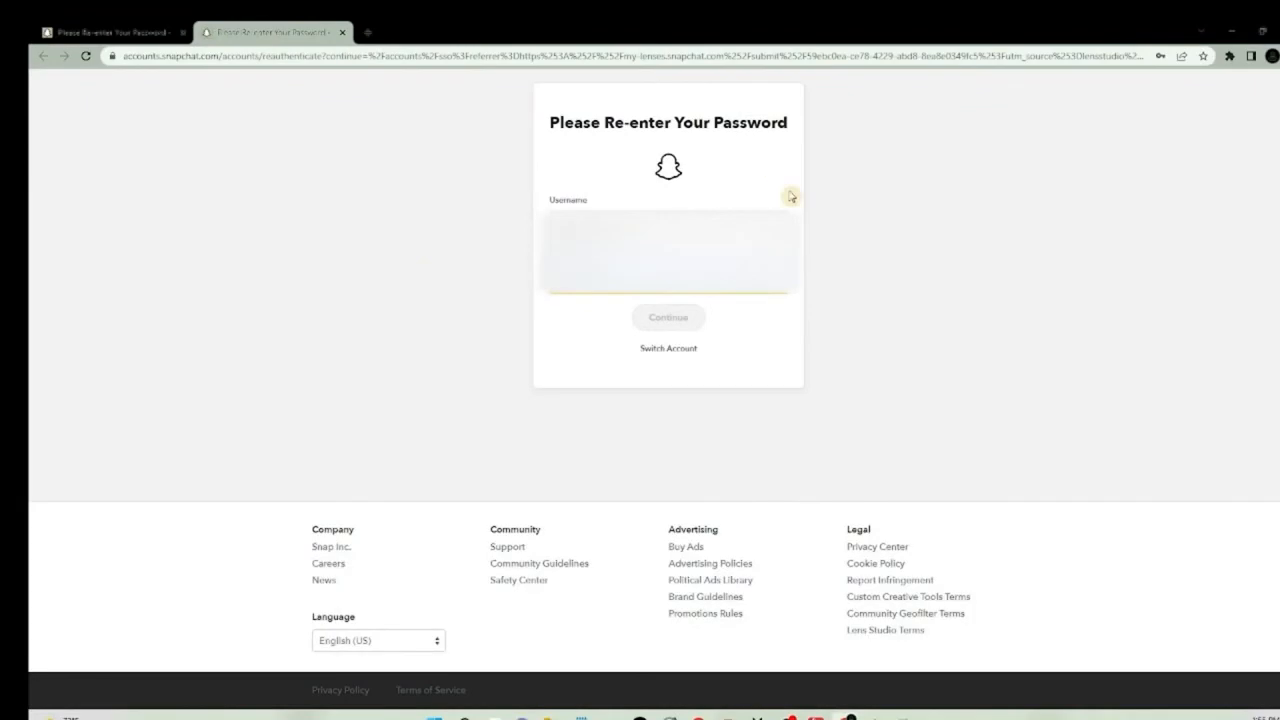
{"action": "left_click", "coordinate": [651, 317]}
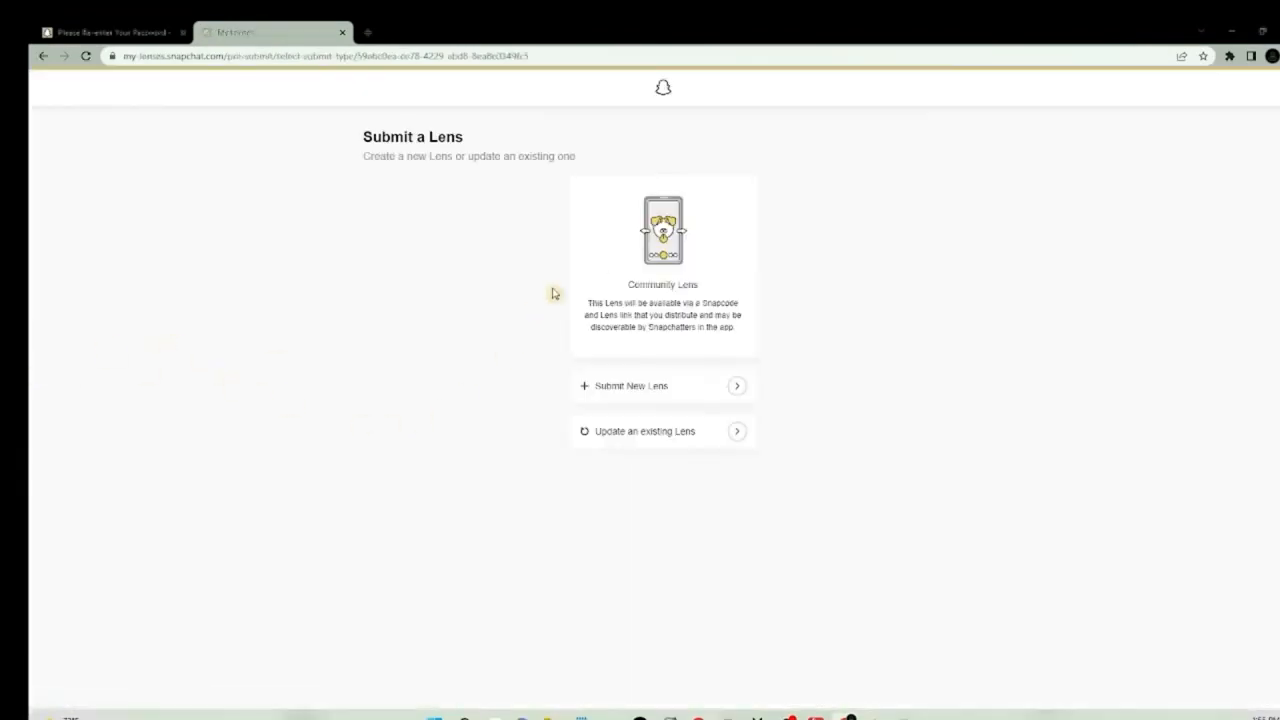
Choose to submit the project as a new Community Lens and open its lens details.
{"action": "left_click", "coordinate": [593, 394]}
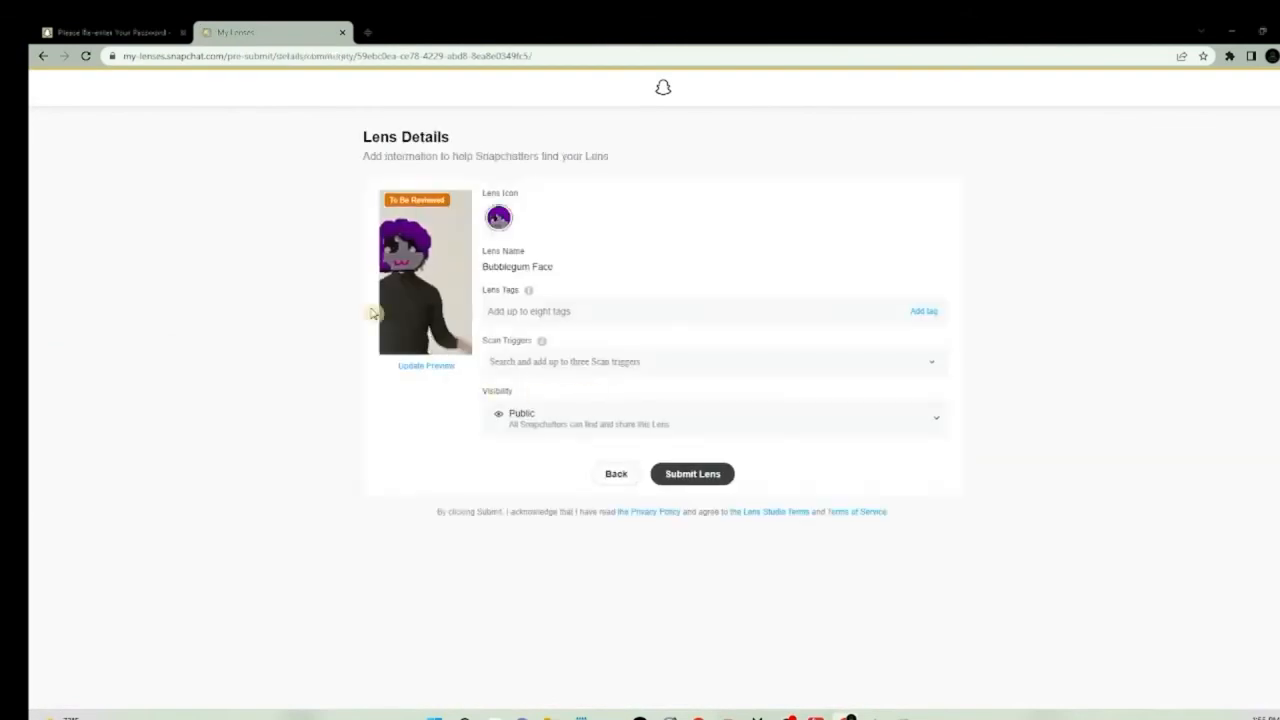
{"action": "left_click", "coordinate": [43, 56]}
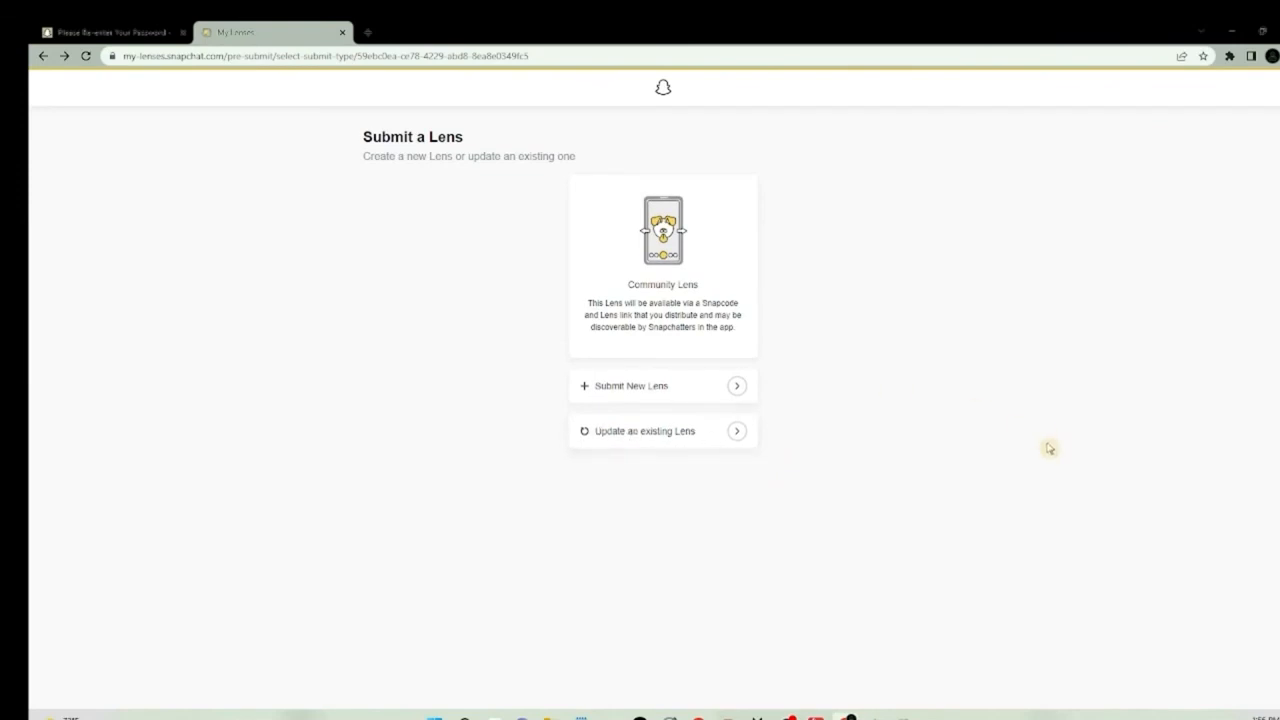
{"action": "left_click", "coordinate": [612, 389]}
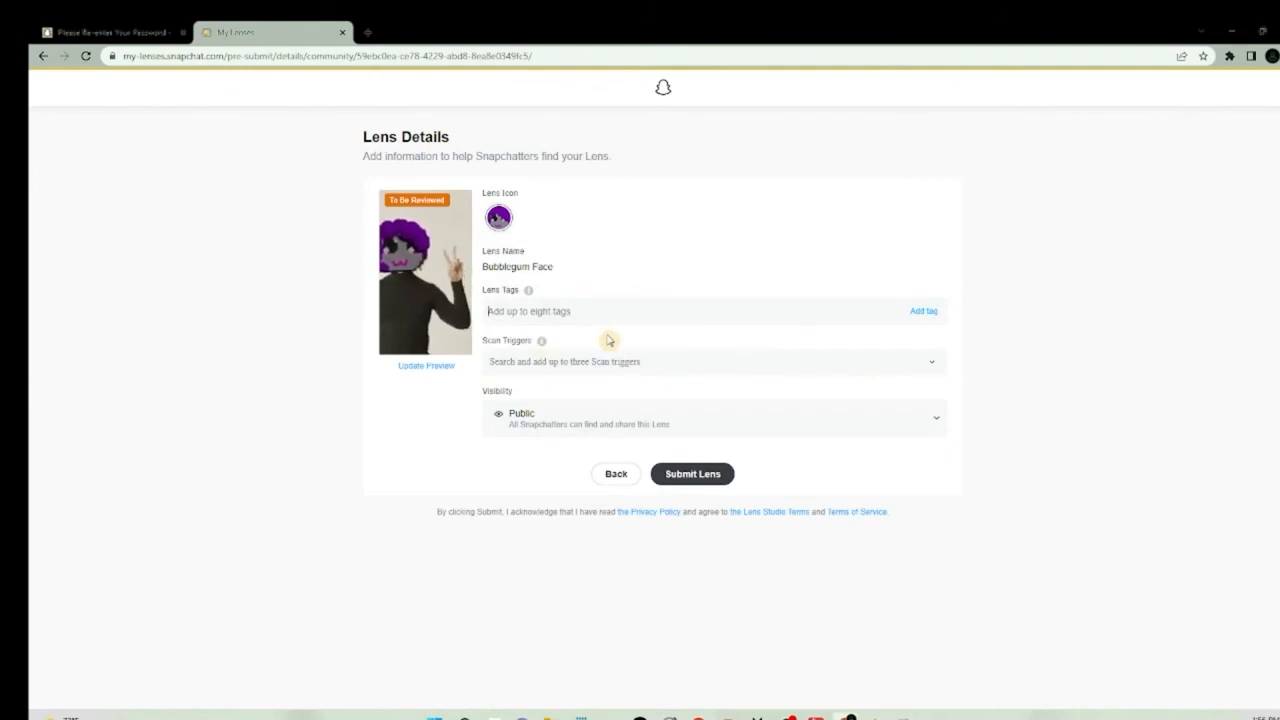
Add the lens tags "voxel" and "face".
{"action": "left_click", "coordinate": [605, 319]}
{"action": "type", "text": "voxel"}
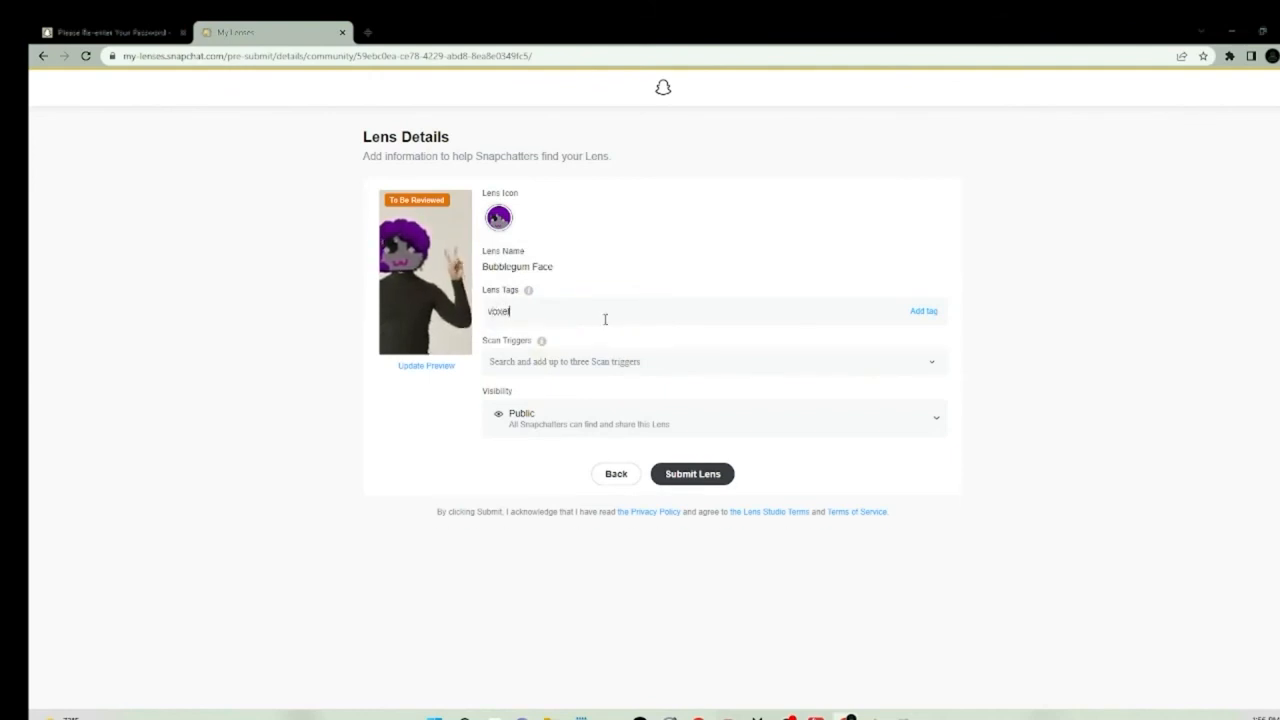
{"action": "key", "text": "Return"}
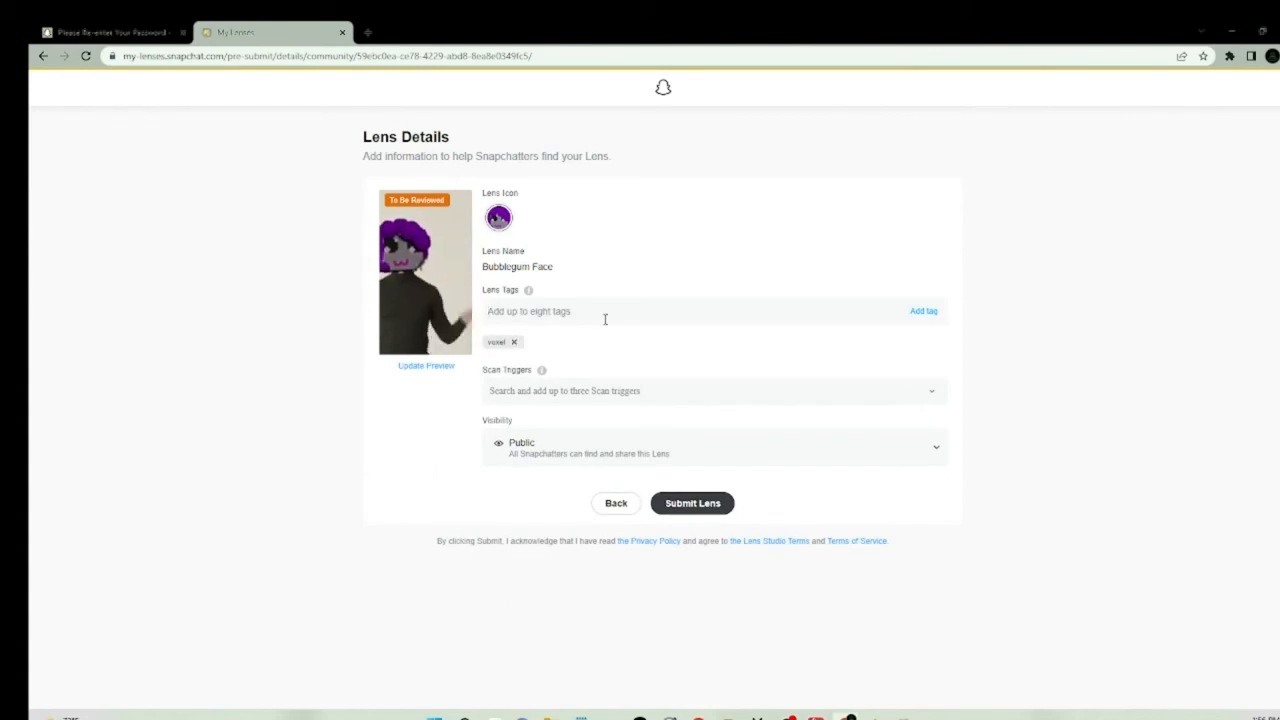
{"action": "type", "text": "facial"}
{"action": "key", "text": "Return"}
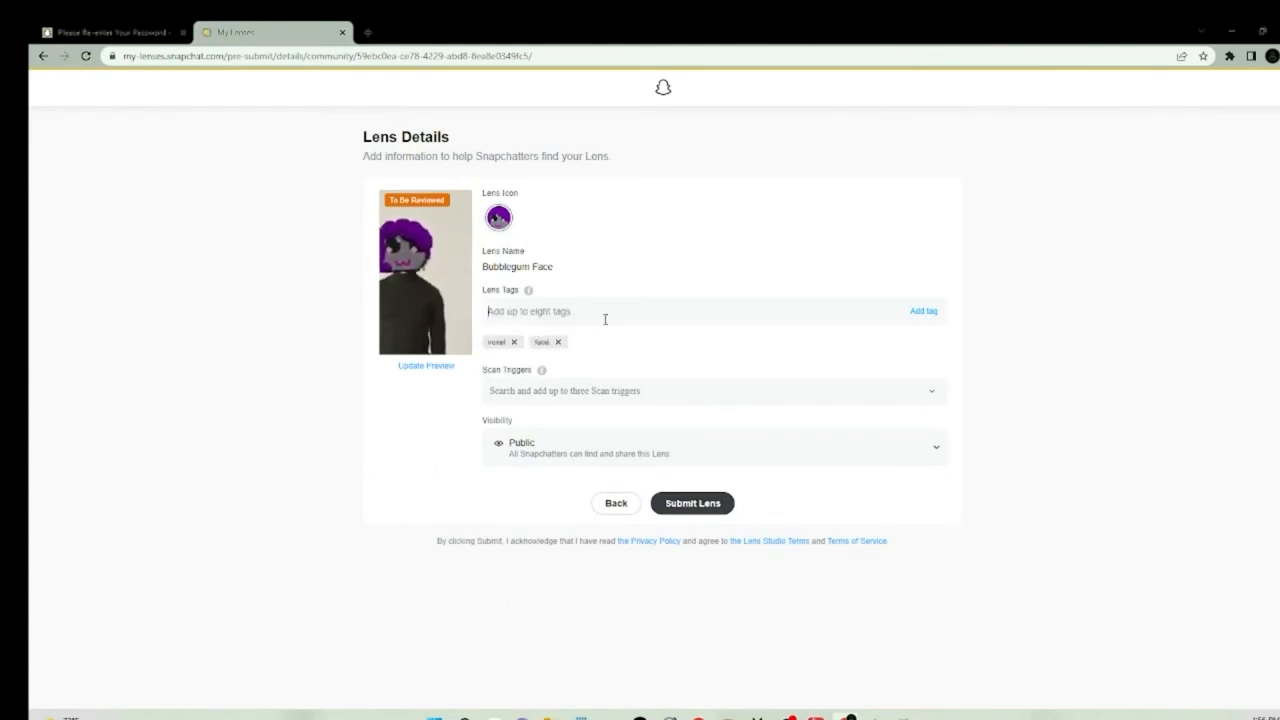
Add Person as a scan trigger for the lens.
{"action": "left_click", "coordinate": [622, 390]}
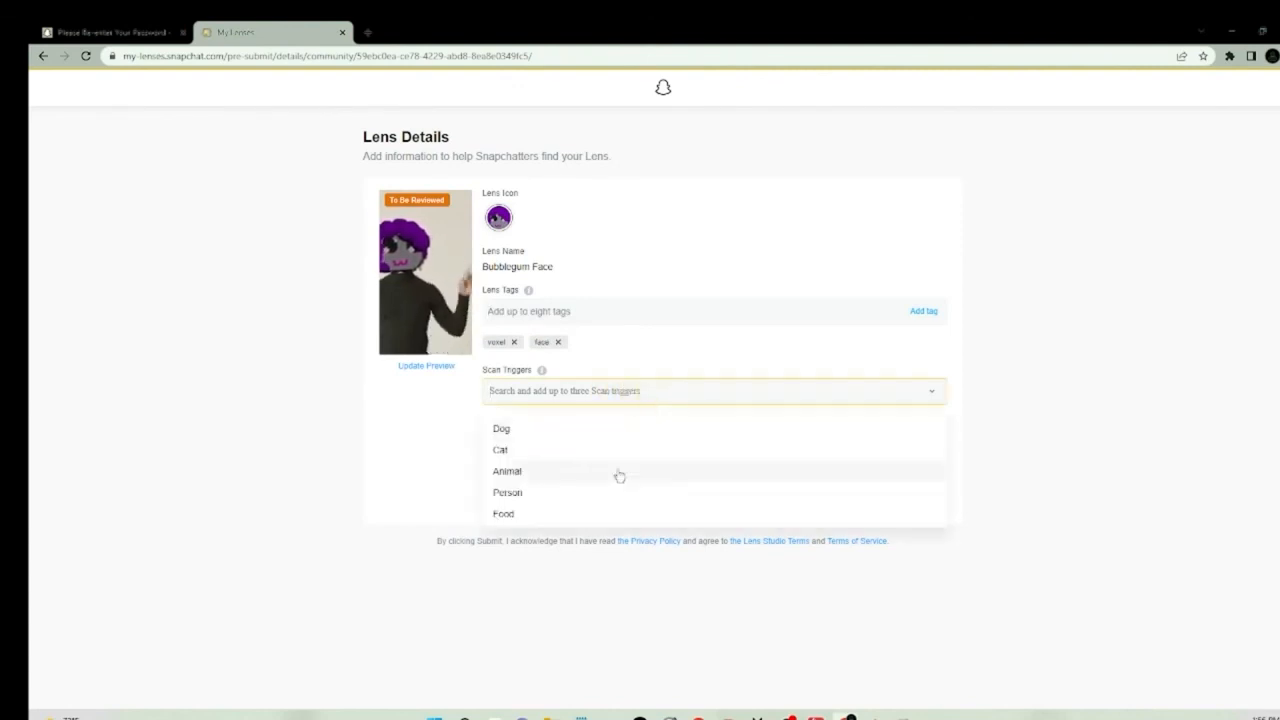
{"action": "left_click", "coordinate": [604, 500]}
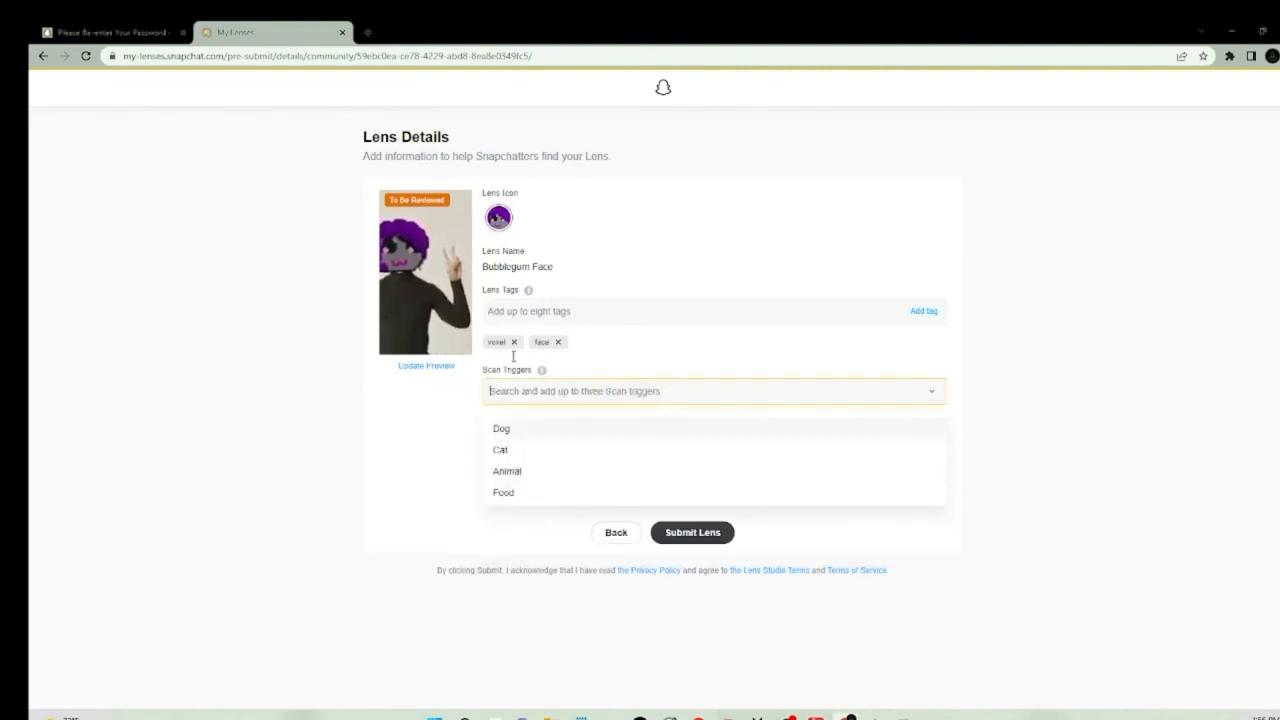
{"action": "left_click", "coordinate": [428, 465]}
Compare the Hidden and Public visibility options, set the lens to Hidden, and submit it.
{"action": "left_click", "coordinate": [551, 474]}
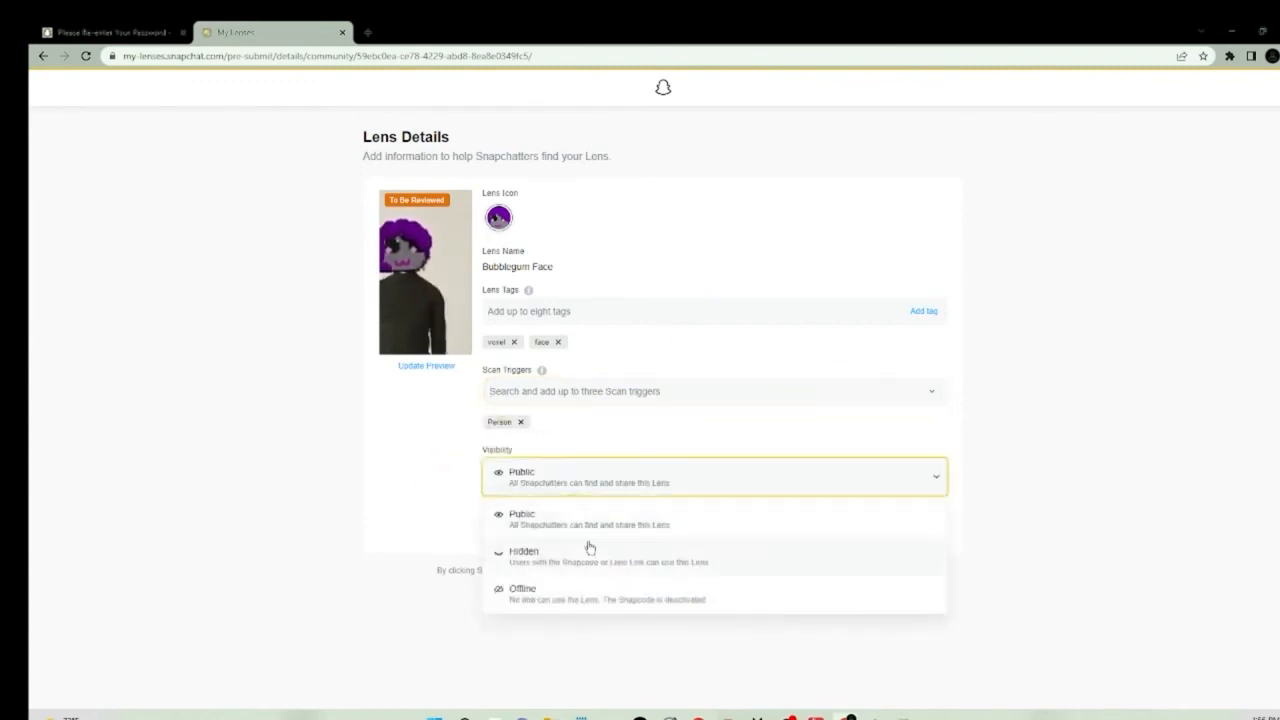
{"action": "left_click", "coordinate": [605, 553]}
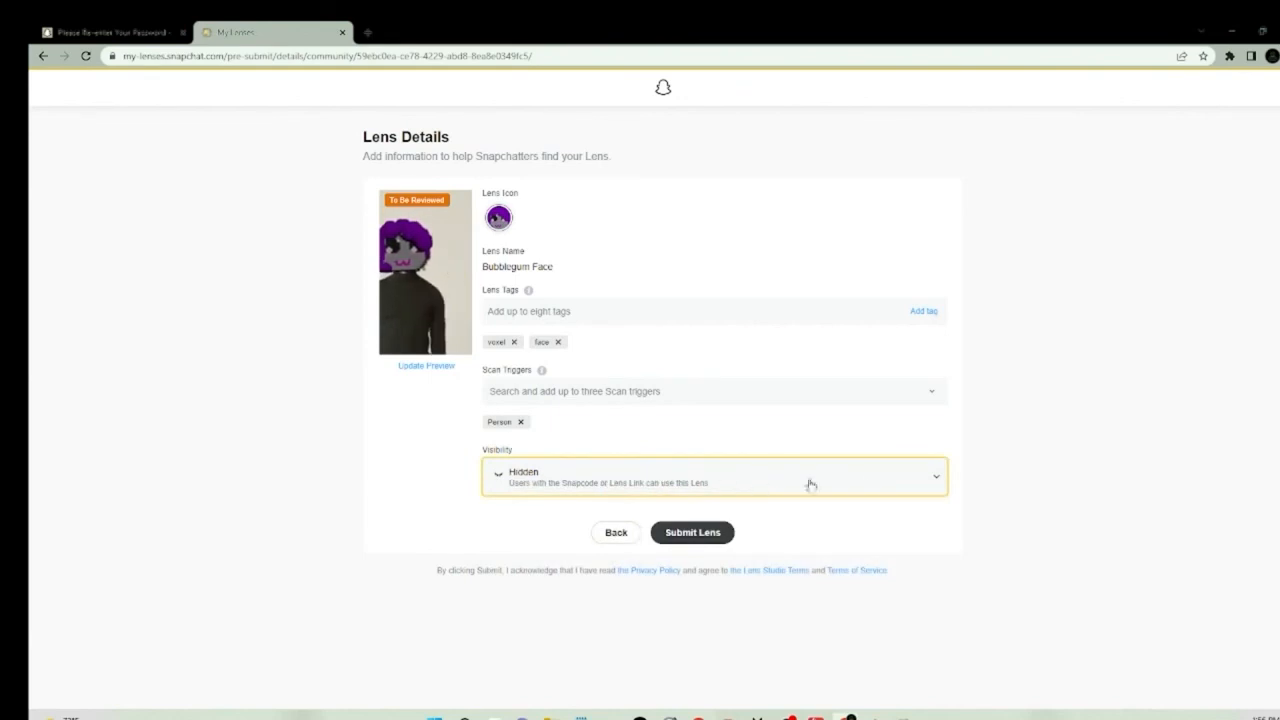
{"action": "left_click", "coordinate": [543, 477]}
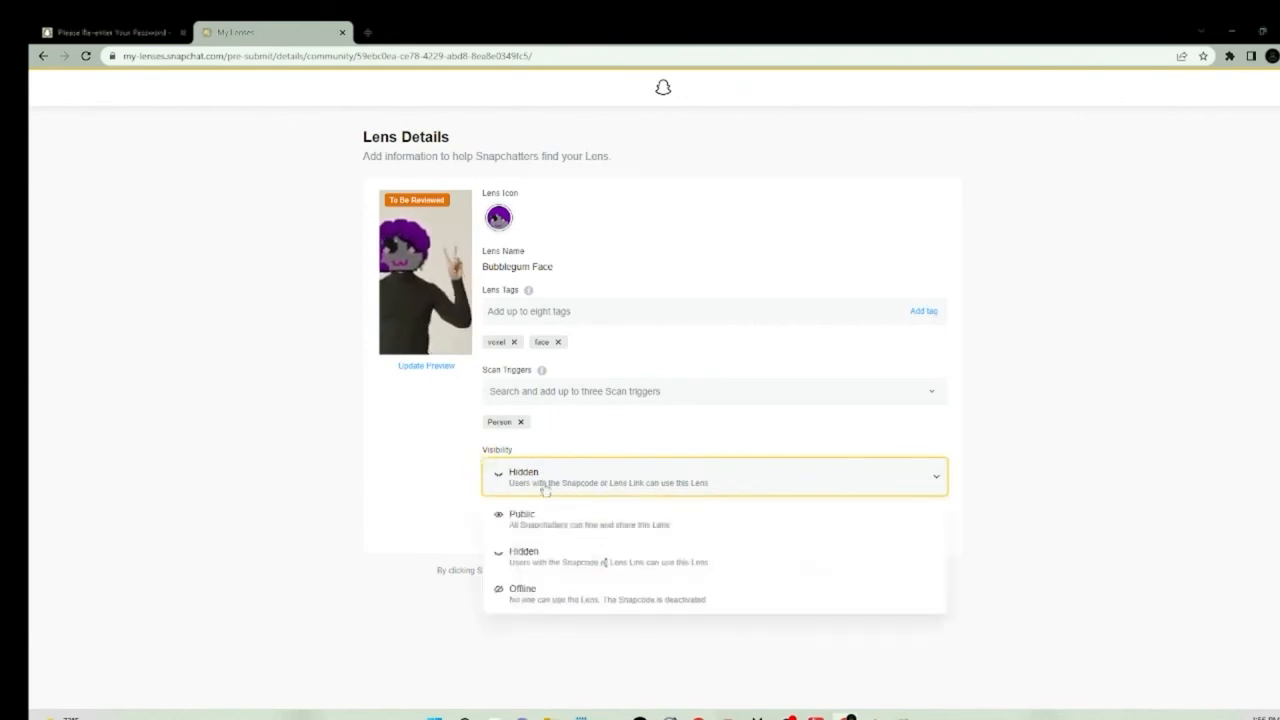
{"action": "left_click", "coordinate": [543, 520]}
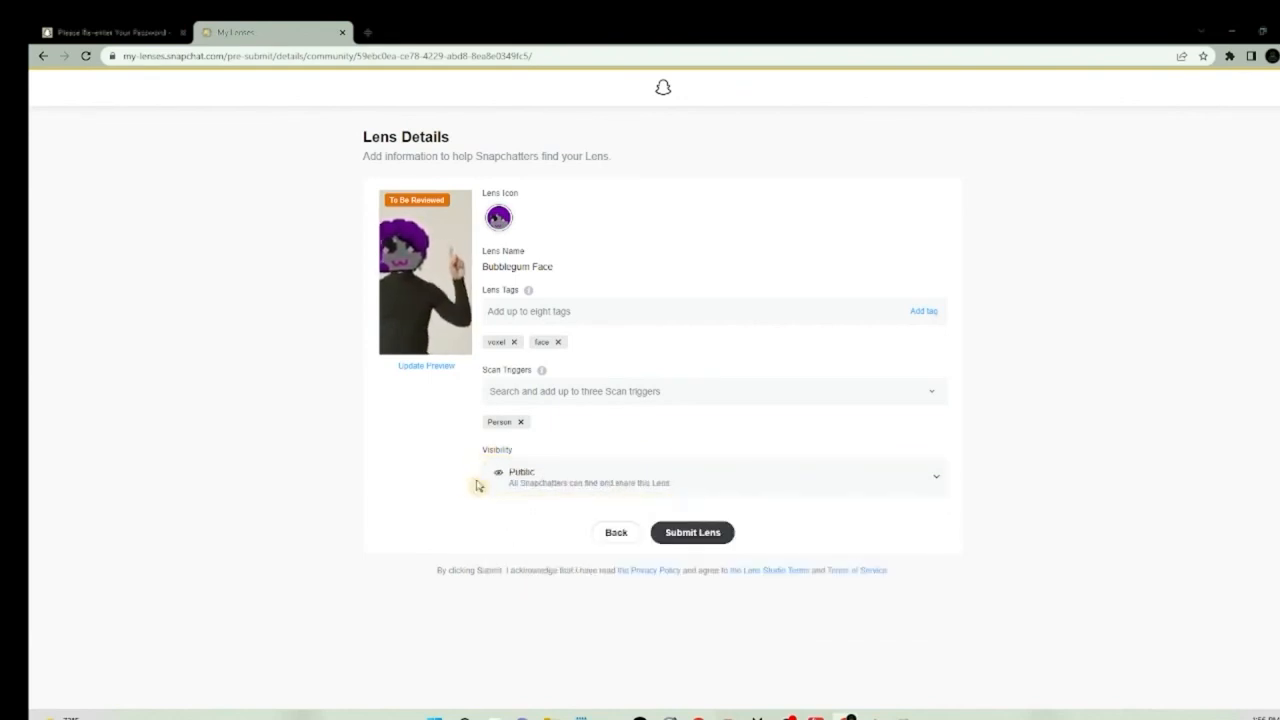
{"action": "left_click", "coordinate": [680, 474]}
{"action": "left_click", "coordinate": [677, 556]}
{"action": "left_click", "coordinate": [724, 532]}
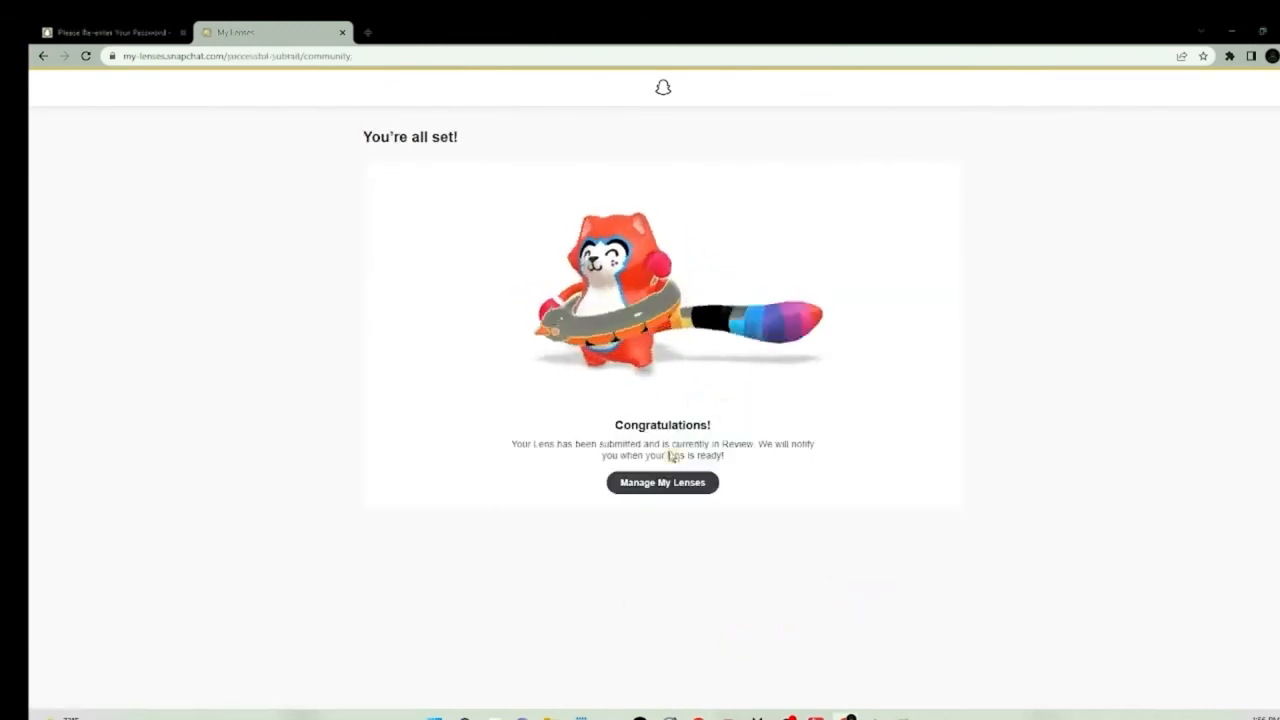
Look over the list of all lenses and check the details page of the submitted Bubblegum Face lens.
{"action": "left_click", "coordinate": [652, 483]}
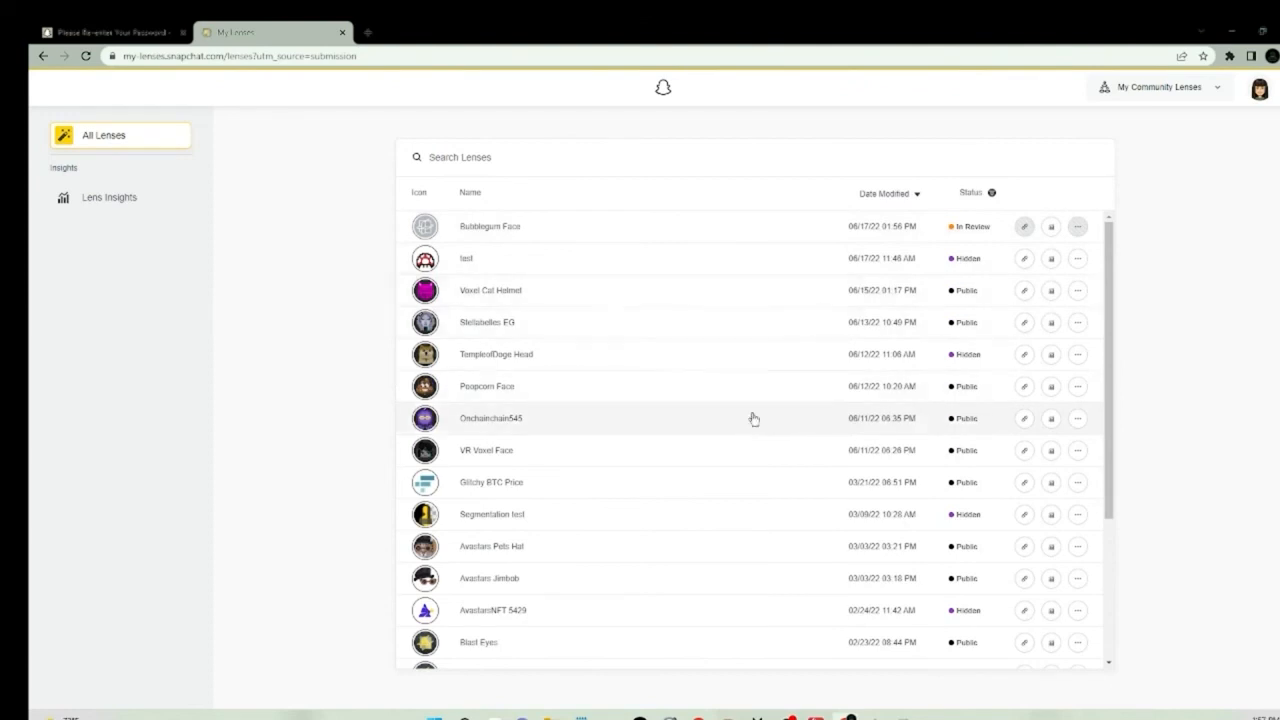
{"action": "scroll", "coordinate": [700, 560], "scroll_direction": "down", "scroll_amount": 5}
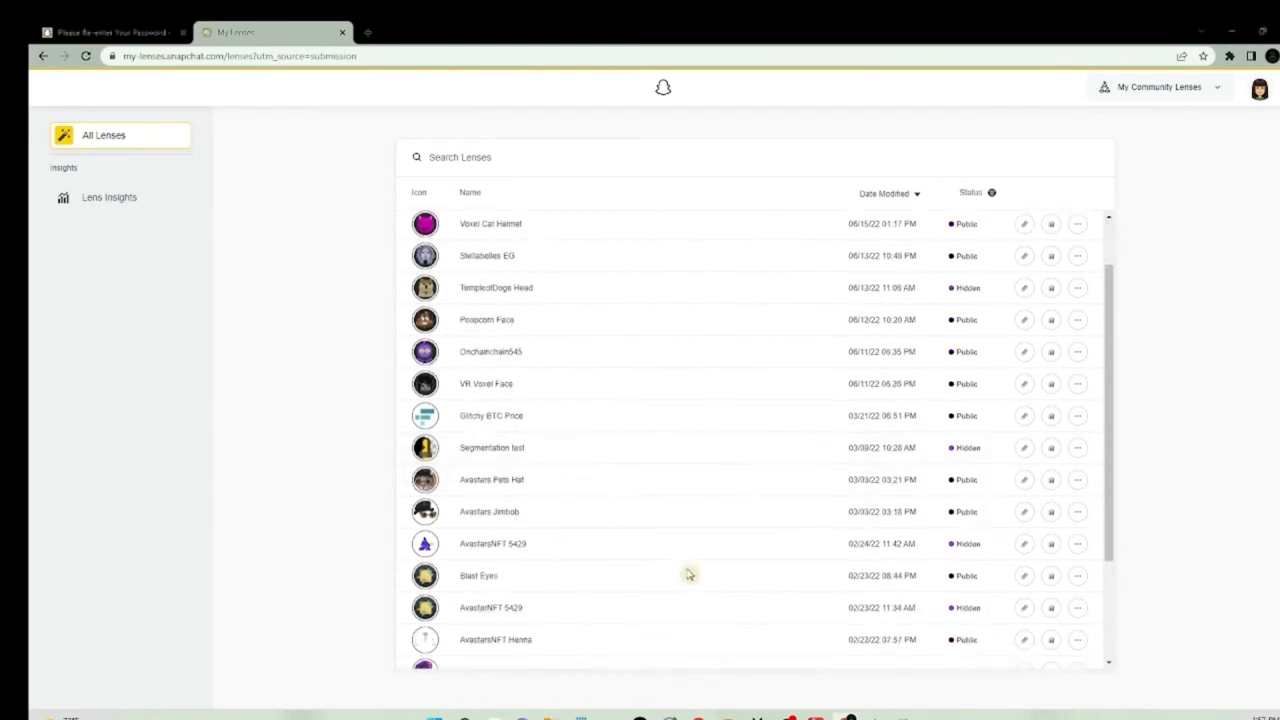
{"action": "scroll", "coordinate": [675, 600], "scroll_direction": "up", "scroll_amount": 5}
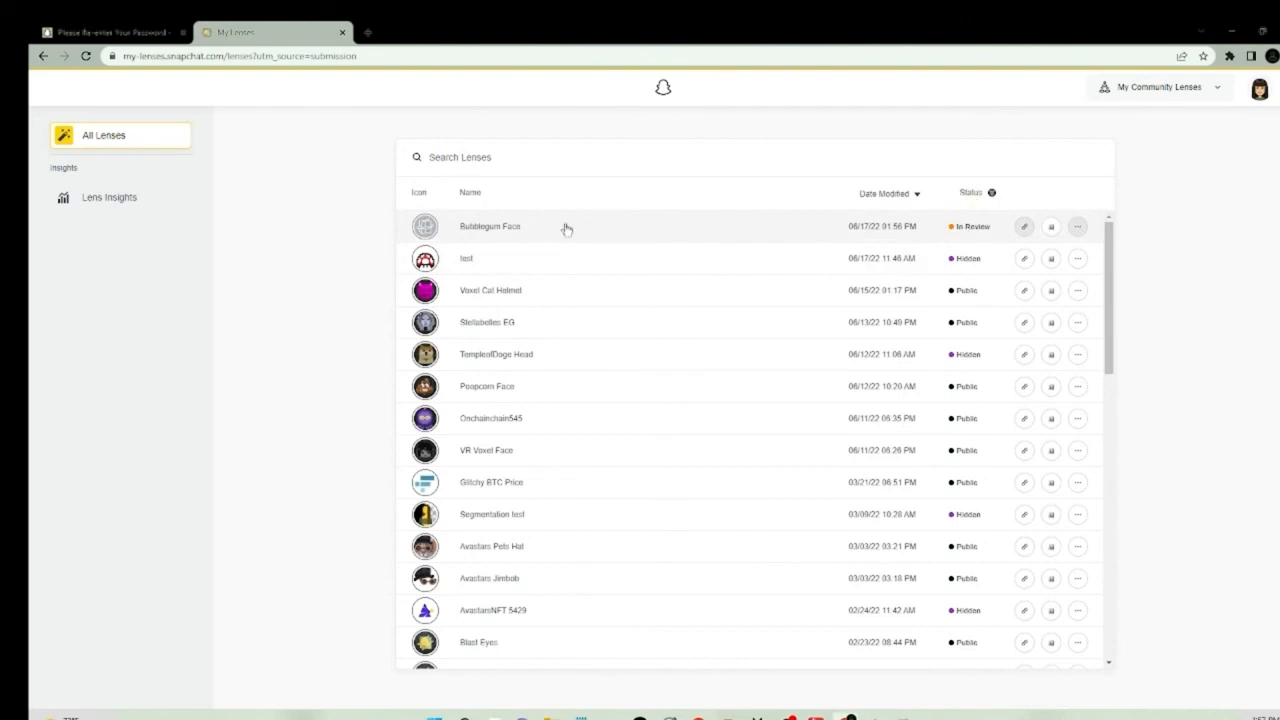
{"action": "left_click", "coordinate": [519, 222]}
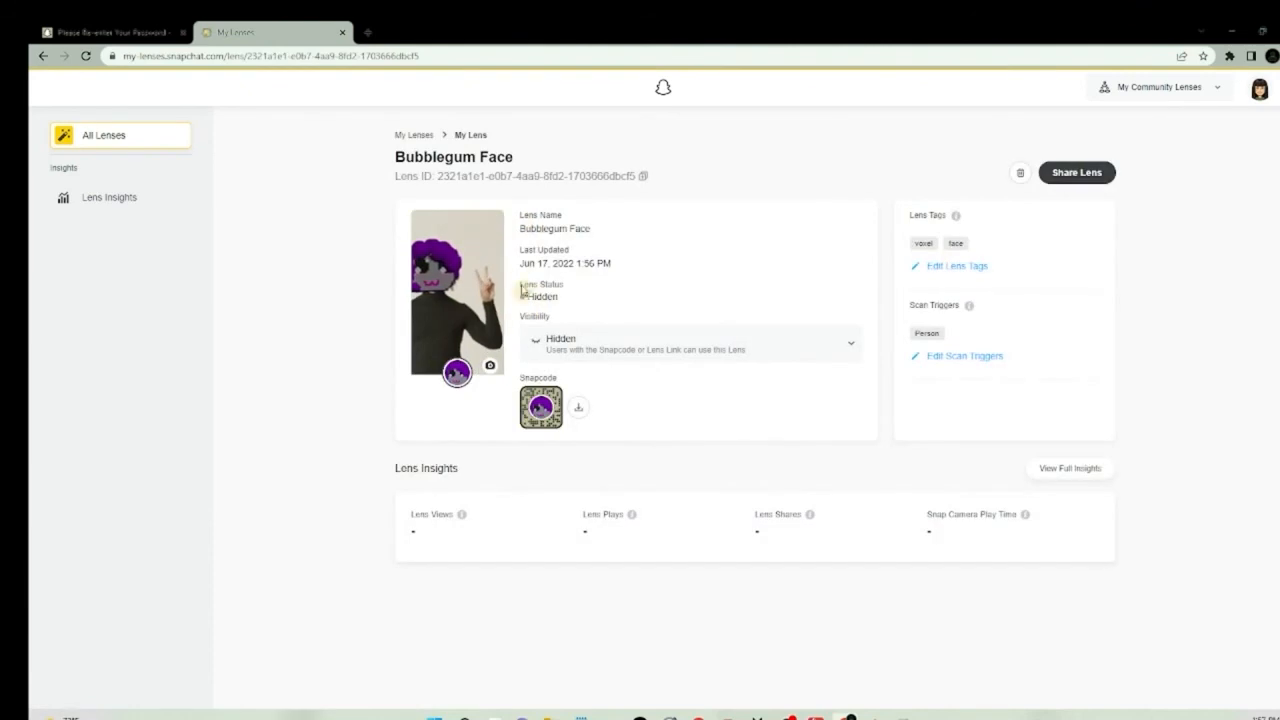
{"action": "left_click", "coordinate": [112, 135]}
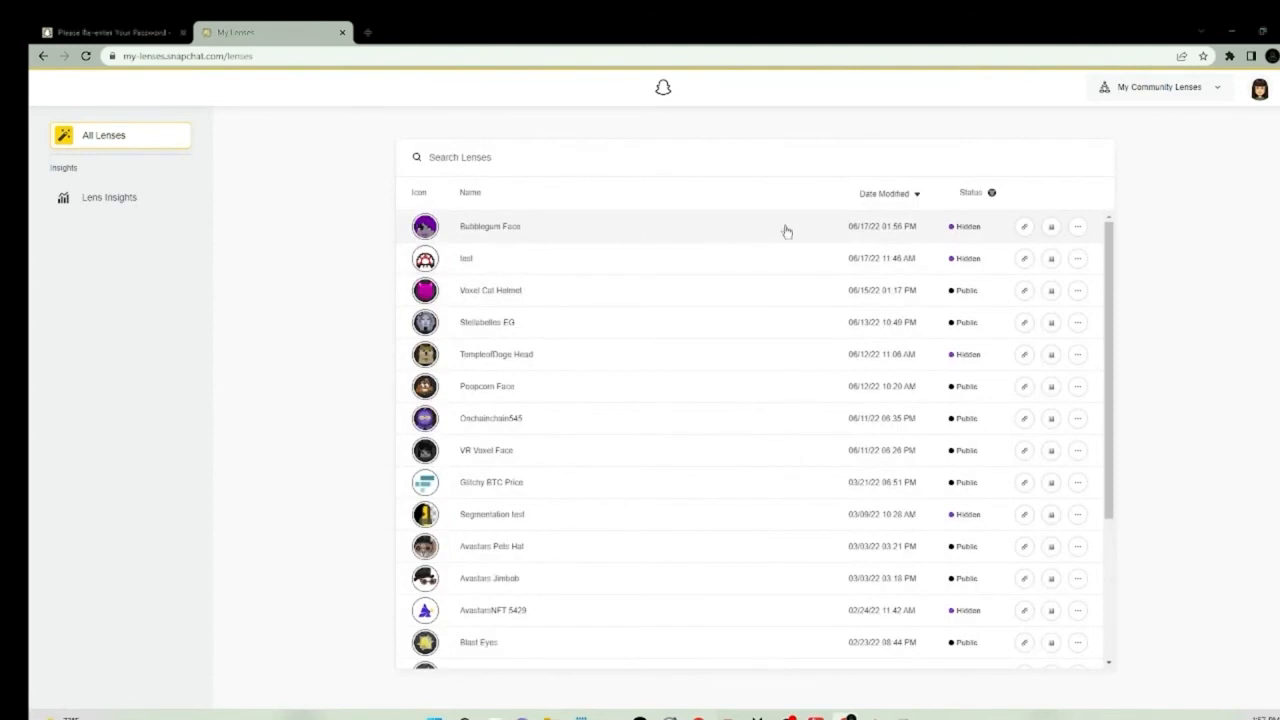
Download the Bubblegum Face lens's Snapcode and view snapcode.png from the downloaded zip, closing the image and archive when done.
{"action": "left_click", "coordinate": [597, 232]}
{"action": "left_click", "coordinate": [579, 409]}
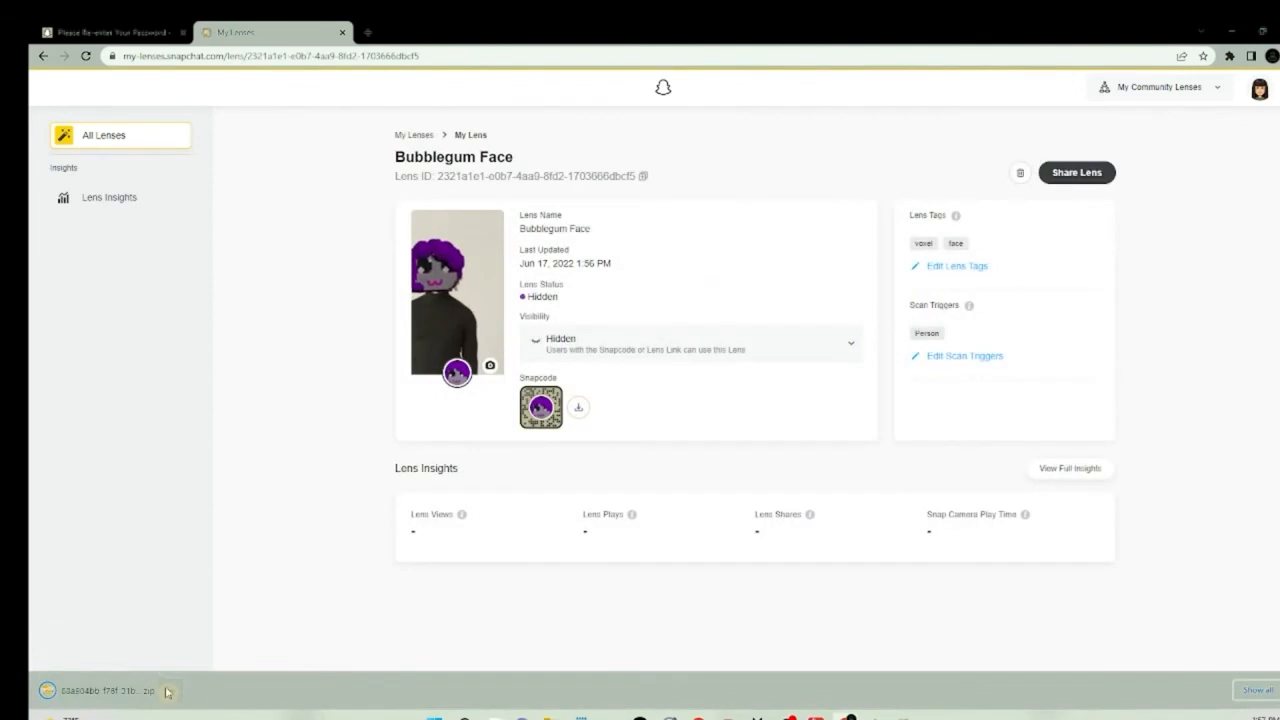
{"action": "left_click", "coordinate": [169, 690]}
{"action": "left_click", "coordinate": [185, 604]}
{"action": "double_click", "coordinate": [589, 188]}
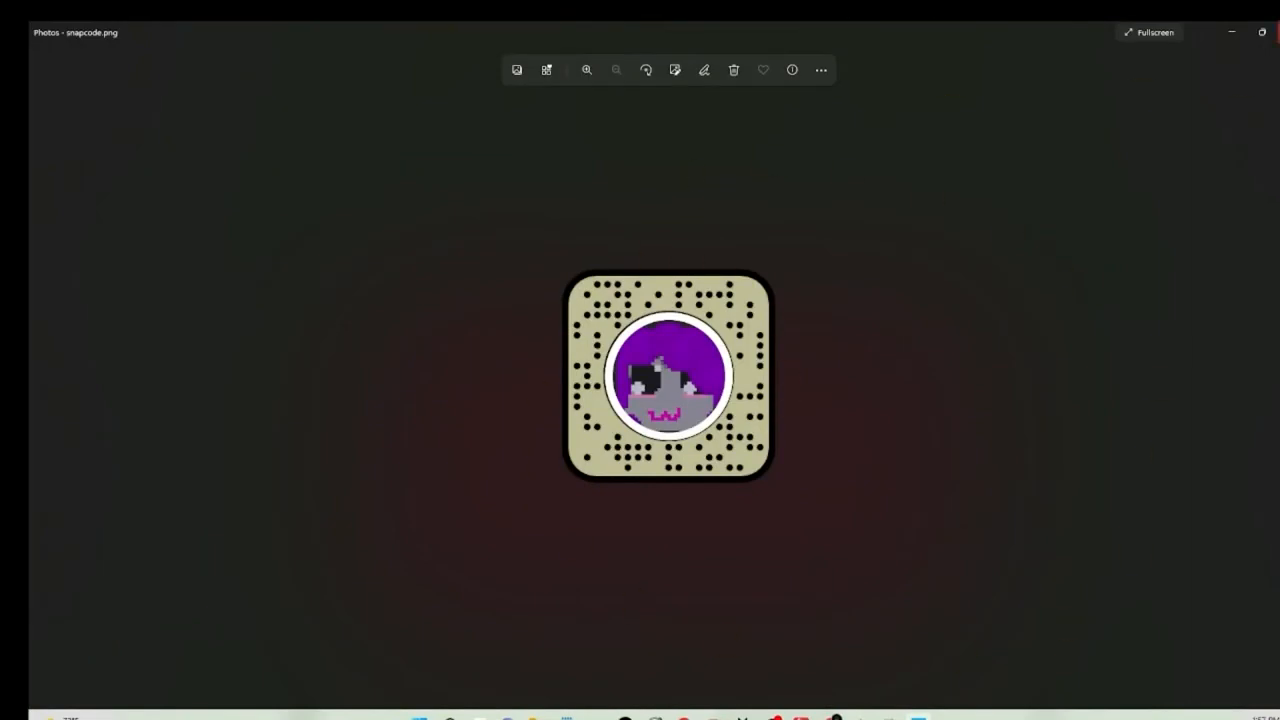
{"action": "left_click", "coordinate": [1278, 32]}
{"action": "left_click", "coordinate": [950, 51]}
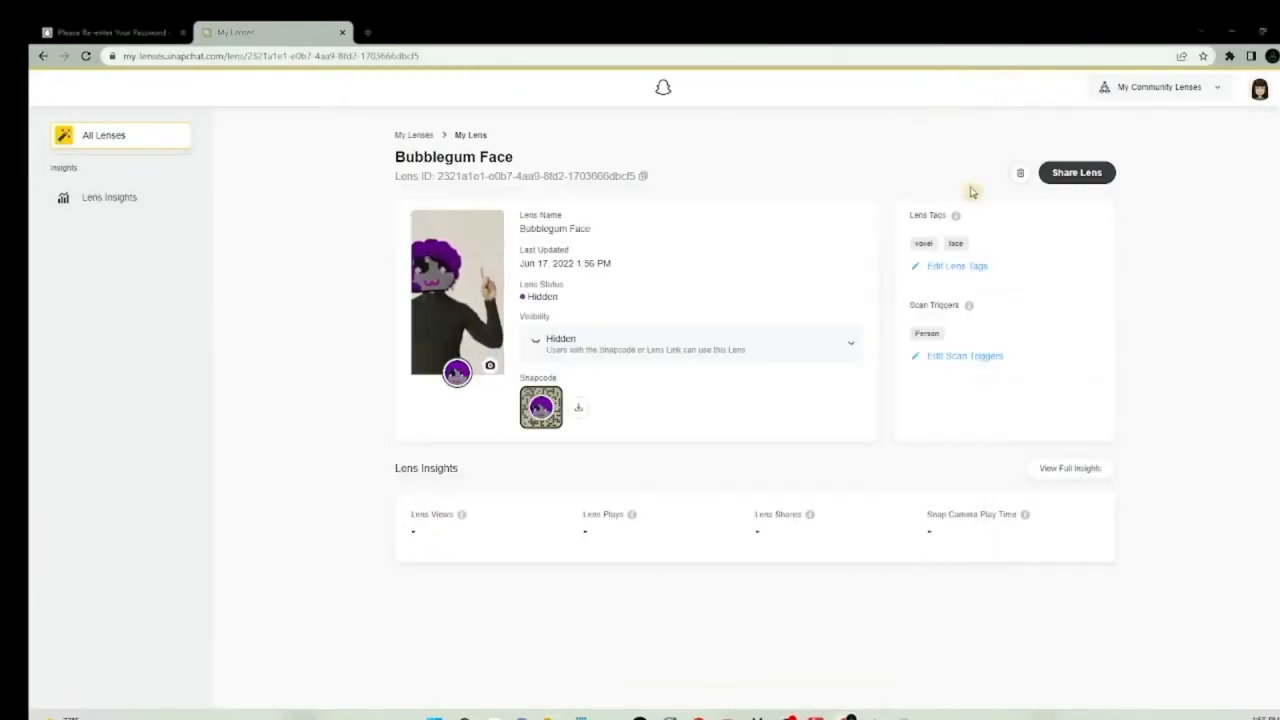
Copy the share link of the Bubblegum Face lens.
{"action": "left_click", "coordinate": [1076, 175]}
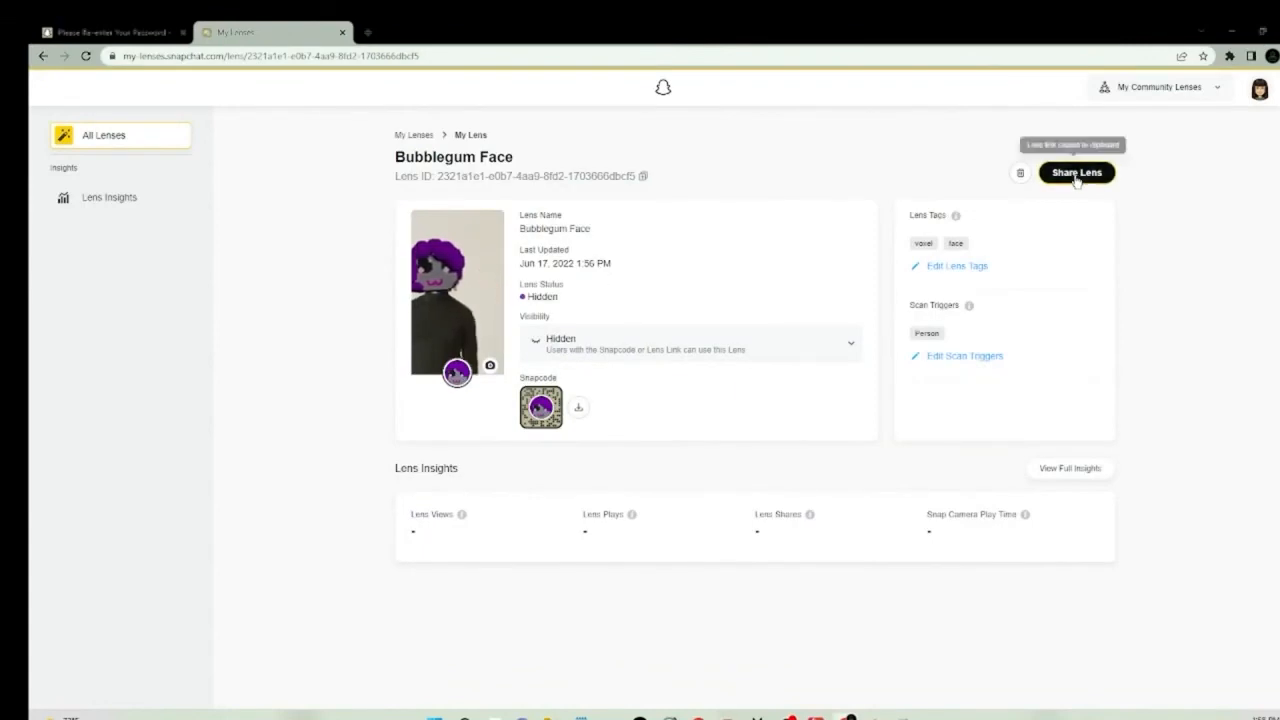